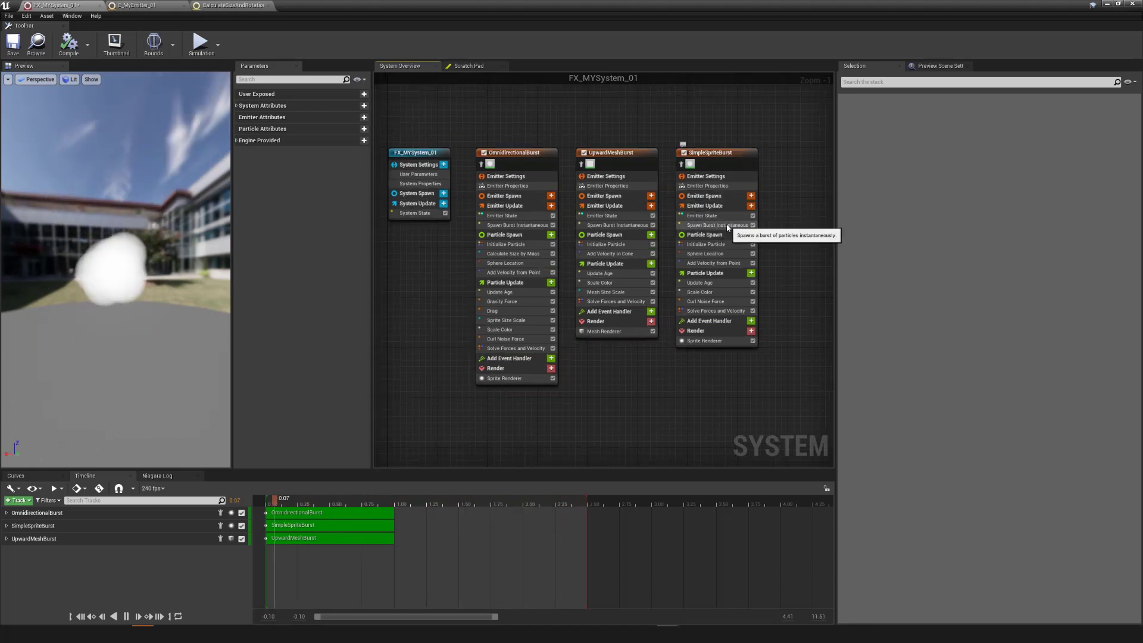
Examine the OmnidirectionalBurst, UpwardMeshBurst and SimpleSpriteBurst emitters in the system overview, inspecting the first two's stacks together
{"action": "left_click", "coordinate": [532, 157]}
{"action": "left_click", "coordinate": [602, 152]}
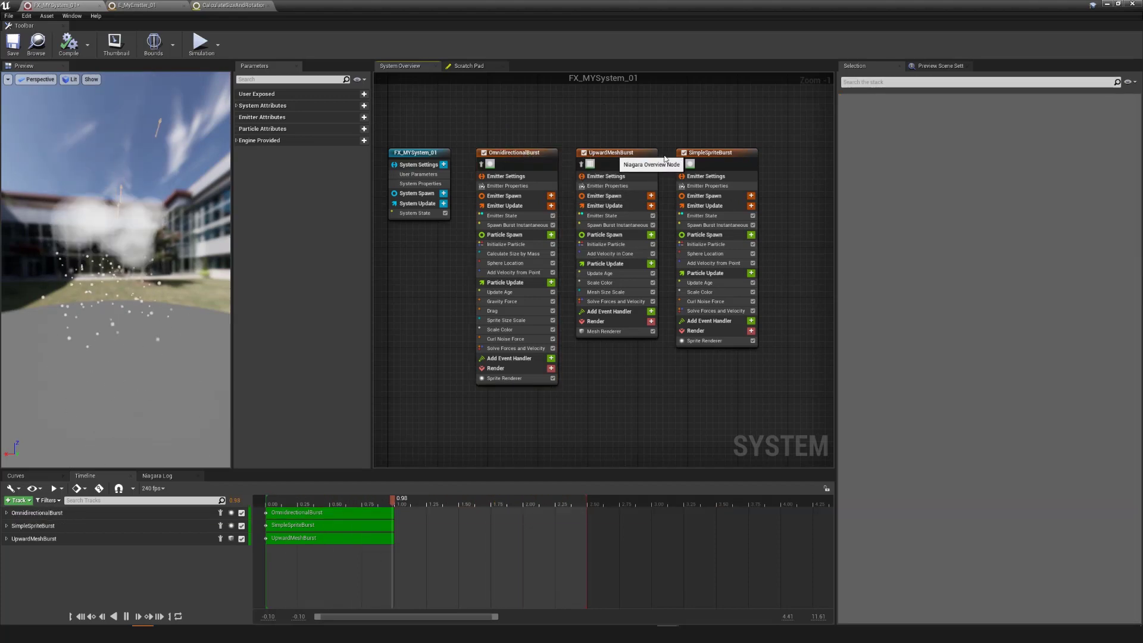
{"action": "left_click", "coordinate": [722, 153]}
{"action": "left_click", "coordinate": [773, 130]}
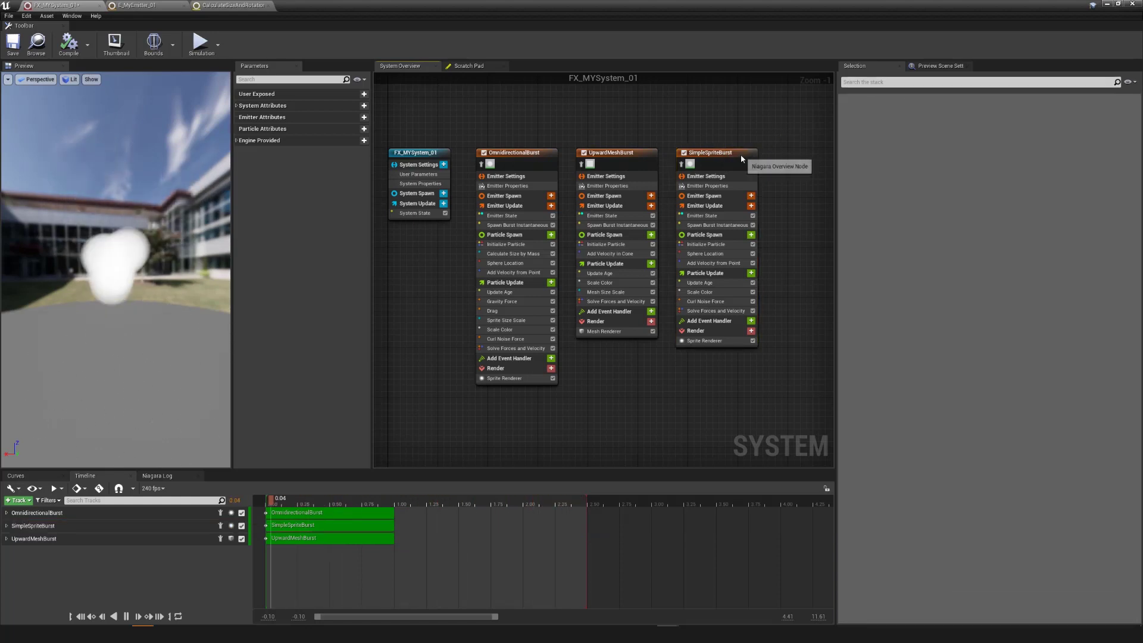
{"action": "left_click", "coordinate": [625, 162]}
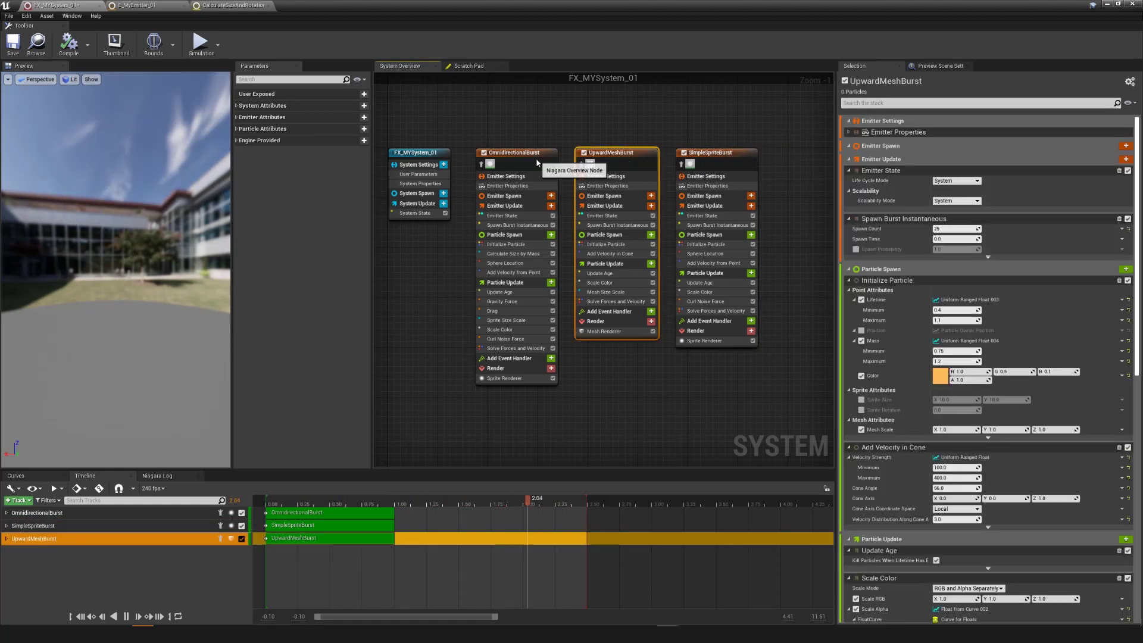
{"action": "left_click", "coordinate": [537, 162]}
{"action": "left_click", "coordinate": [616, 162], "text": "ctrl"}
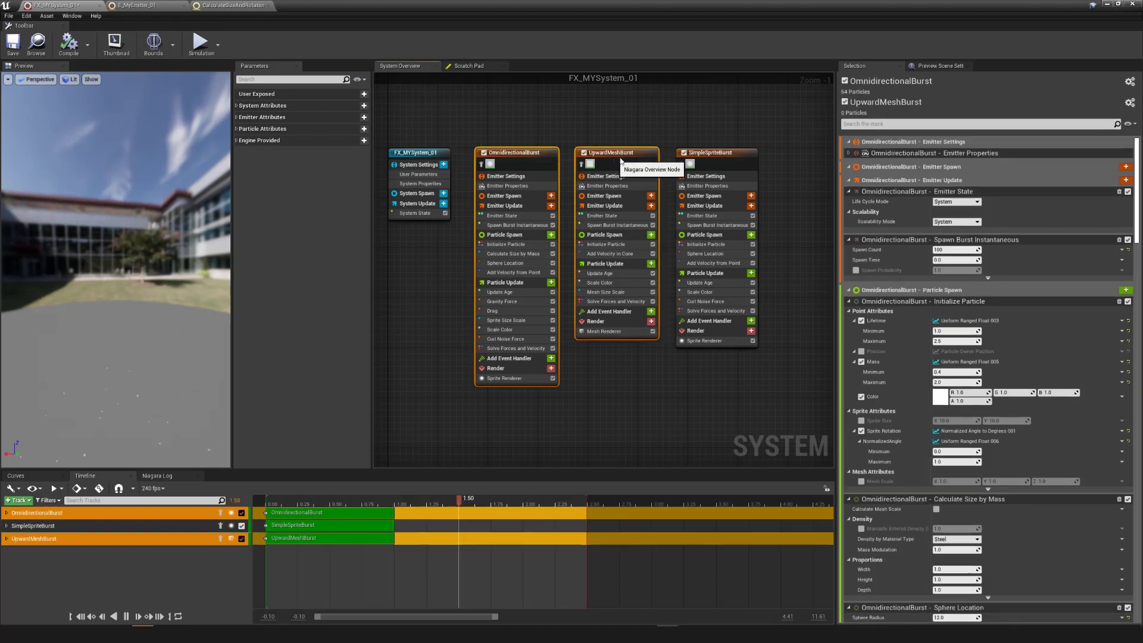
{"action": "left_click", "coordinate": [692, 125]}
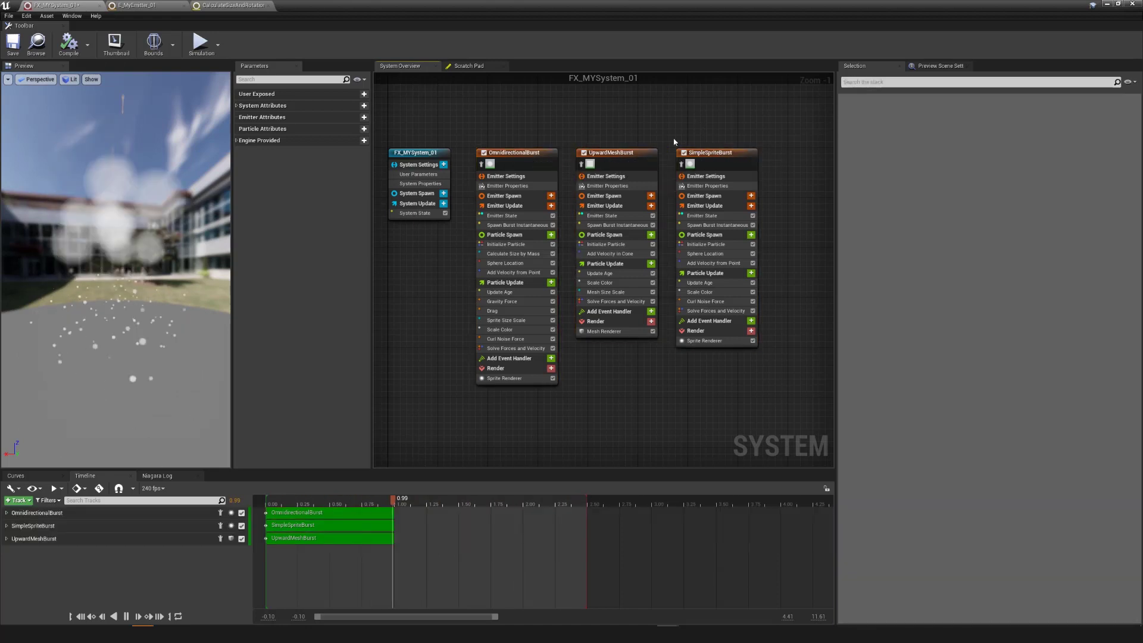
{"action": "scroll", "coordinate": [796, 266], "scroll_direction": "down", "scroll_amount": 3}
{"action": "scroll", "coordinate": [796, 266], "scroll_direction": "up", "scroll_amount": 2}
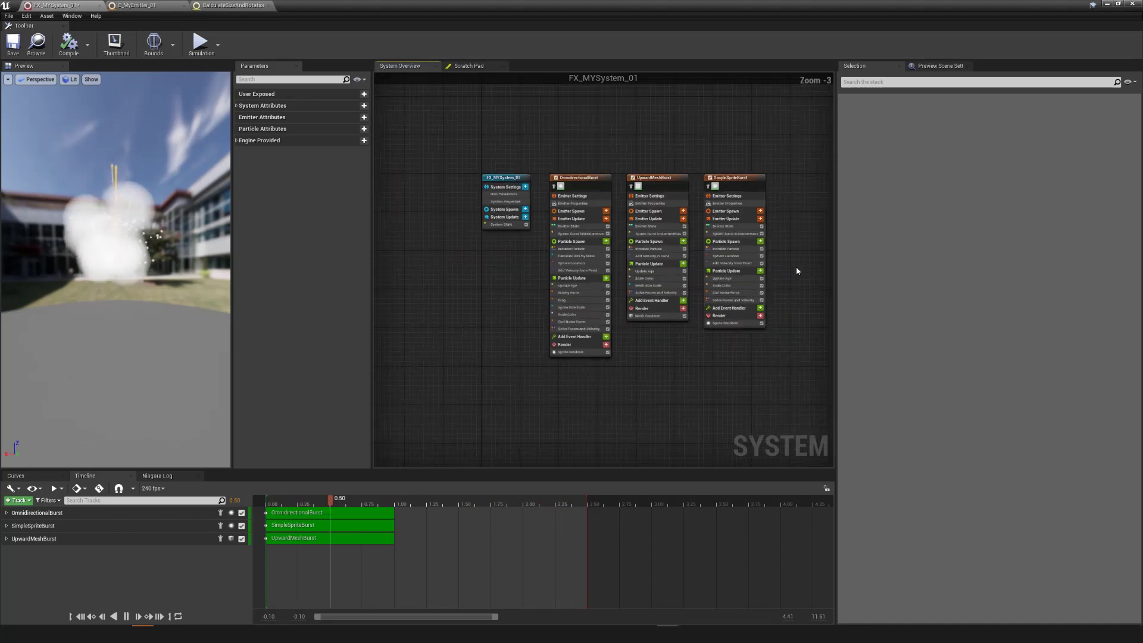
{"action": "mouse_move", "coordinate": [447, 276]}
{"action": "right_mouse_down"}
{"action": "mouse_move", "coordinate": [421, 258]}
{"action": "mouse_move", "coordinate": [444, 266]}
{"action": "right_mouse_up"}
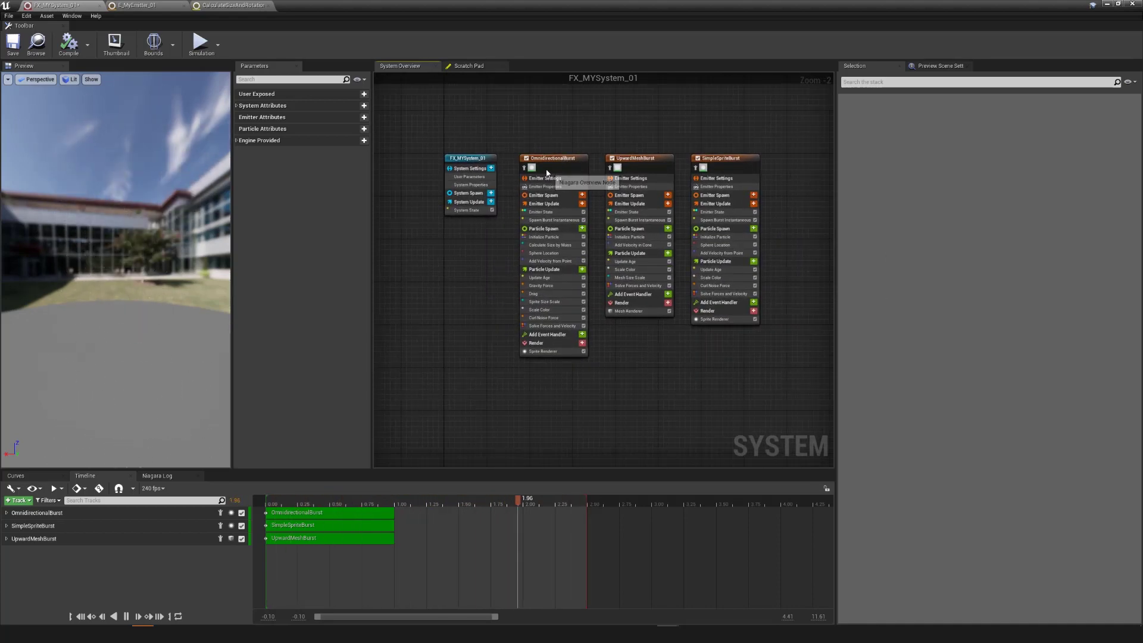
{"action": "scroll", "coordinate": [589, 165], "scroll_direction": "up", "scroll_amount": 2}
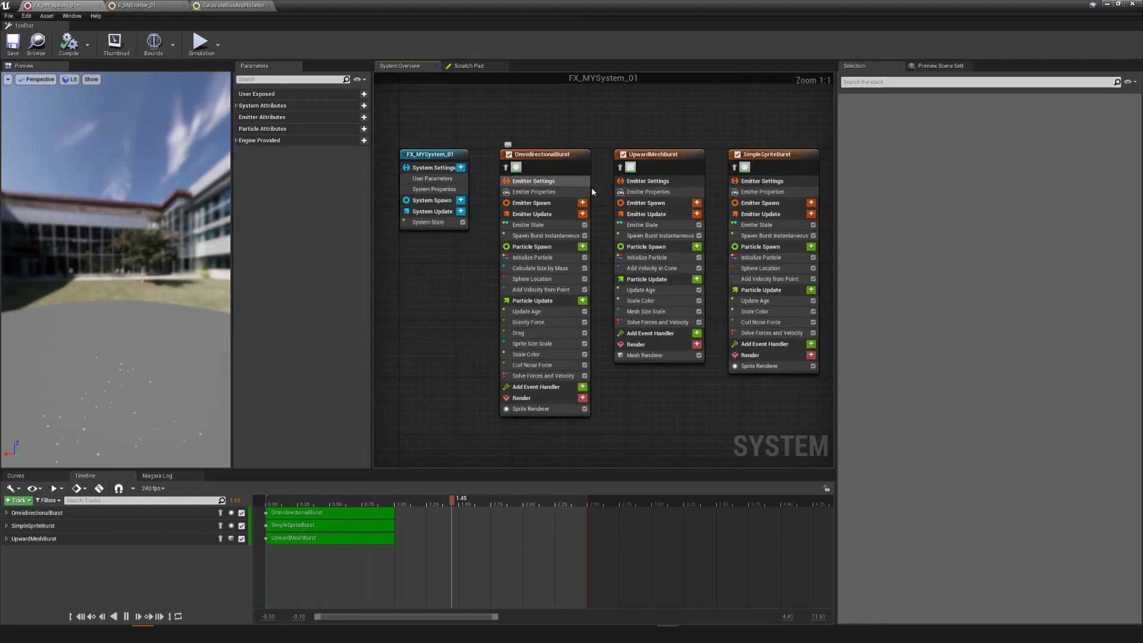
Disable the OmnidirectionalBurst emitter and re-enable it, twice, leaving it enabled
{"action": "right_click", "coordinate": [553, 175]}
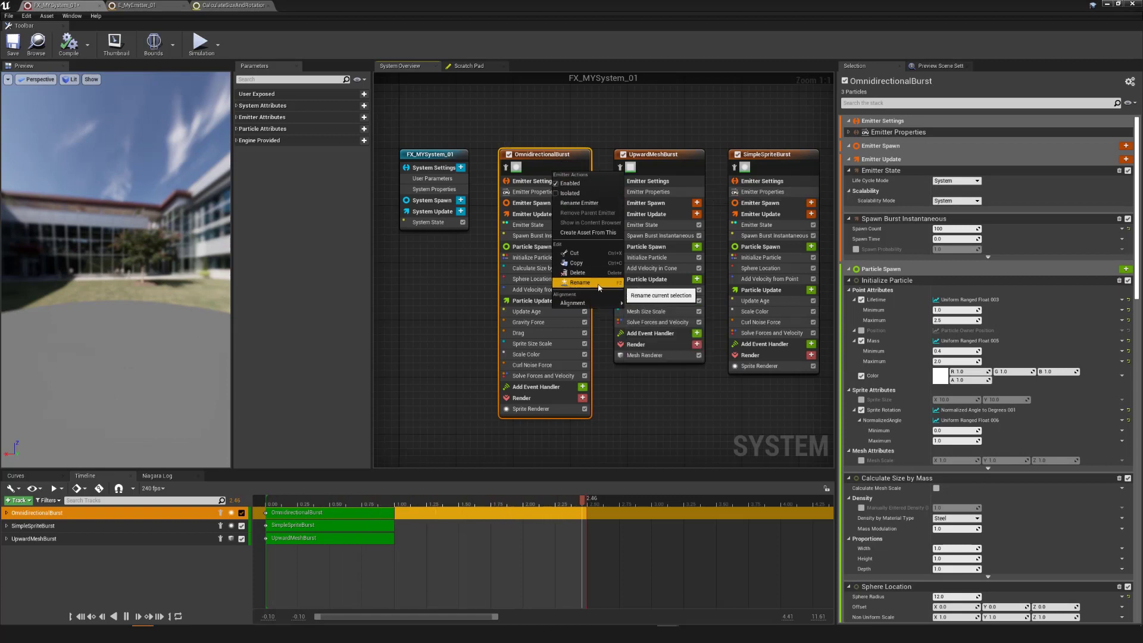
{"action": "left_click", "coordinate": [564, 184]}
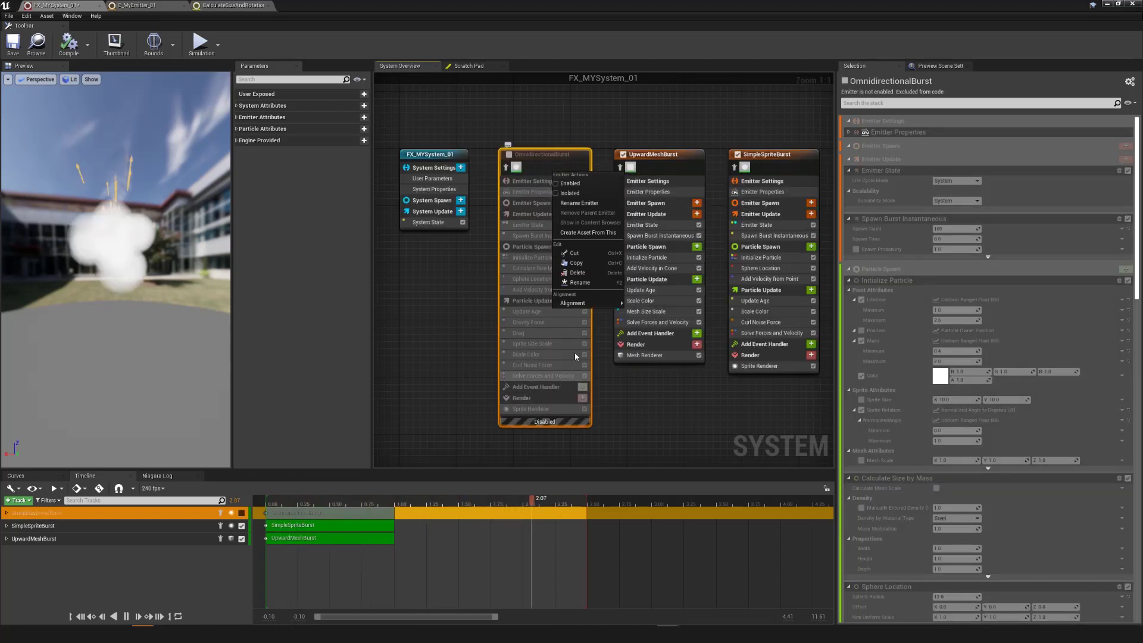
{"action": "left_click", "coordinate": [543, 161]}
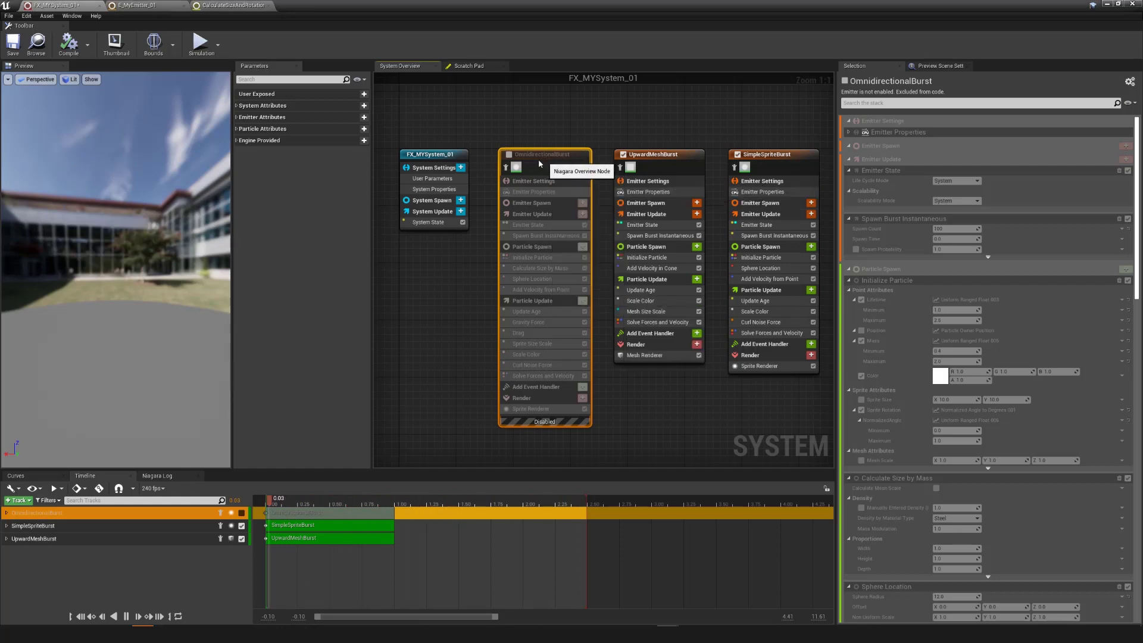
{"action": "left_click", "coordinate": [509, 154]}
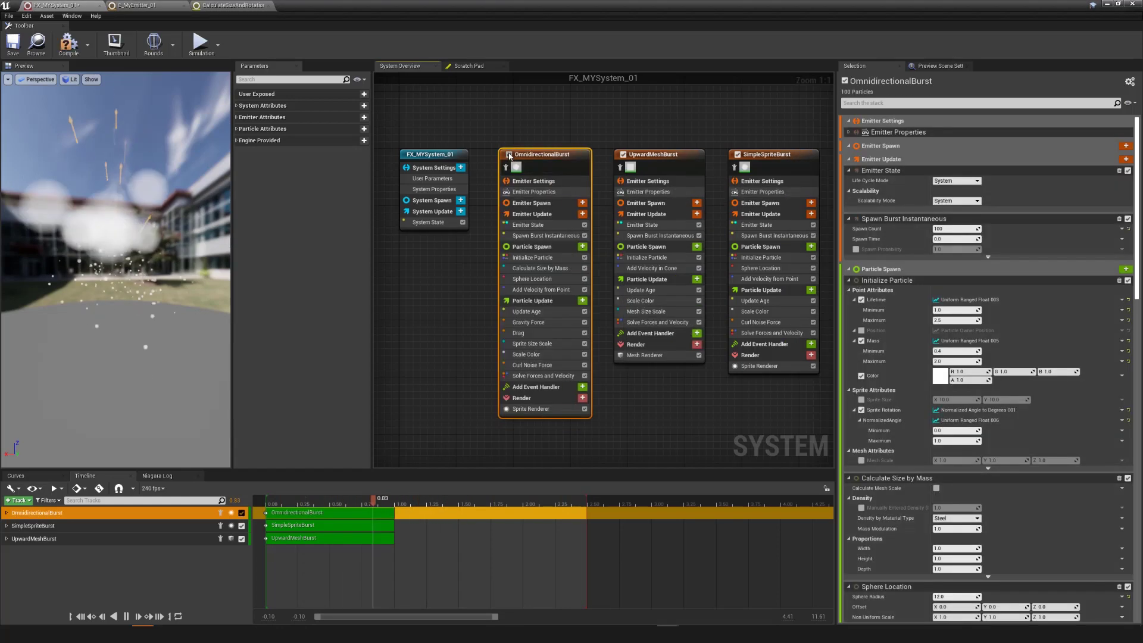
{"action": "left_click", "coordinate": [509, 155]}
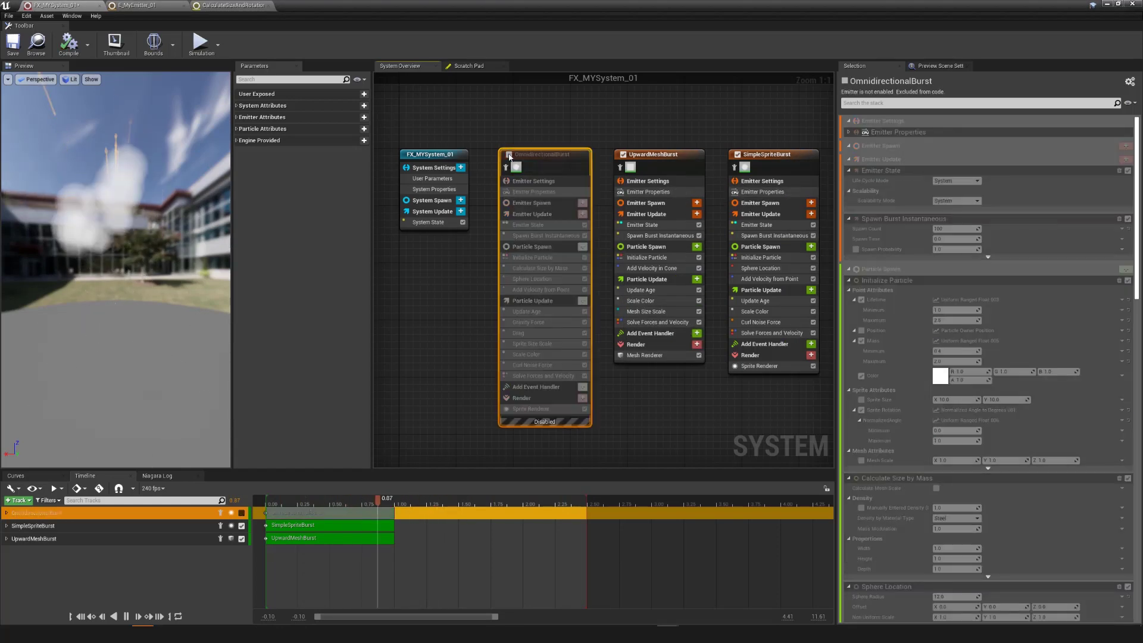
{"action": "left_click", "coordinate": [509, 154]}
Isolate the OmnidirectionalBurst emitter and turn its isolation off again
{"action": "right_click_drag", "start_coordinate": [557, 170], "coordinate": [555, 168]}
{"action": "left_click", "coordinate": [570, 188]}
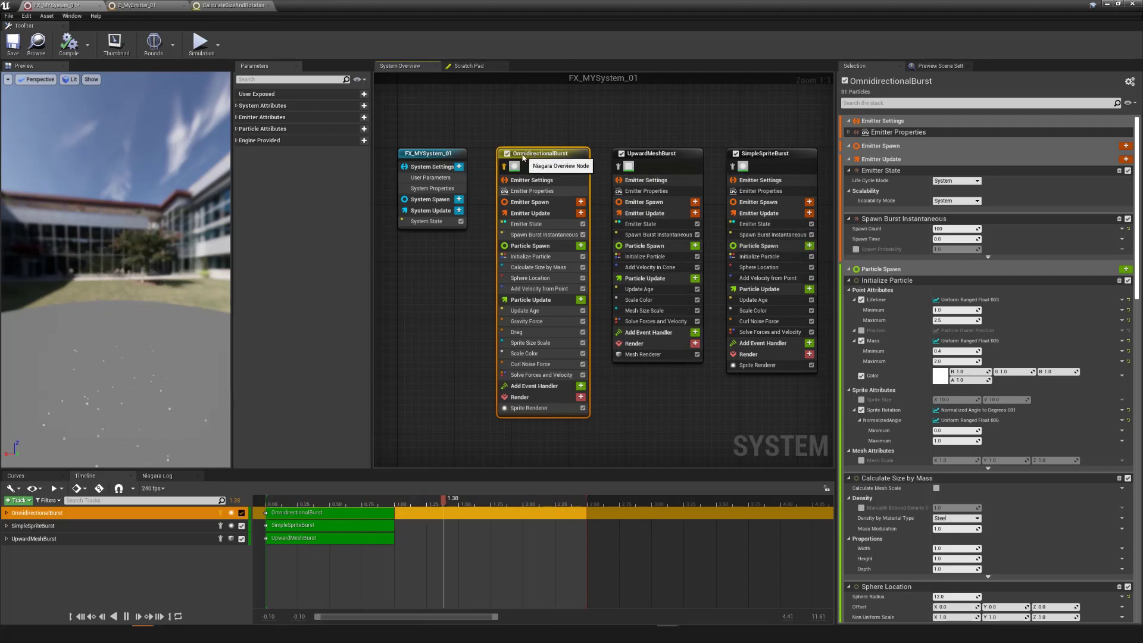
{"action": "right_click", "coordinate": [552, 169]}
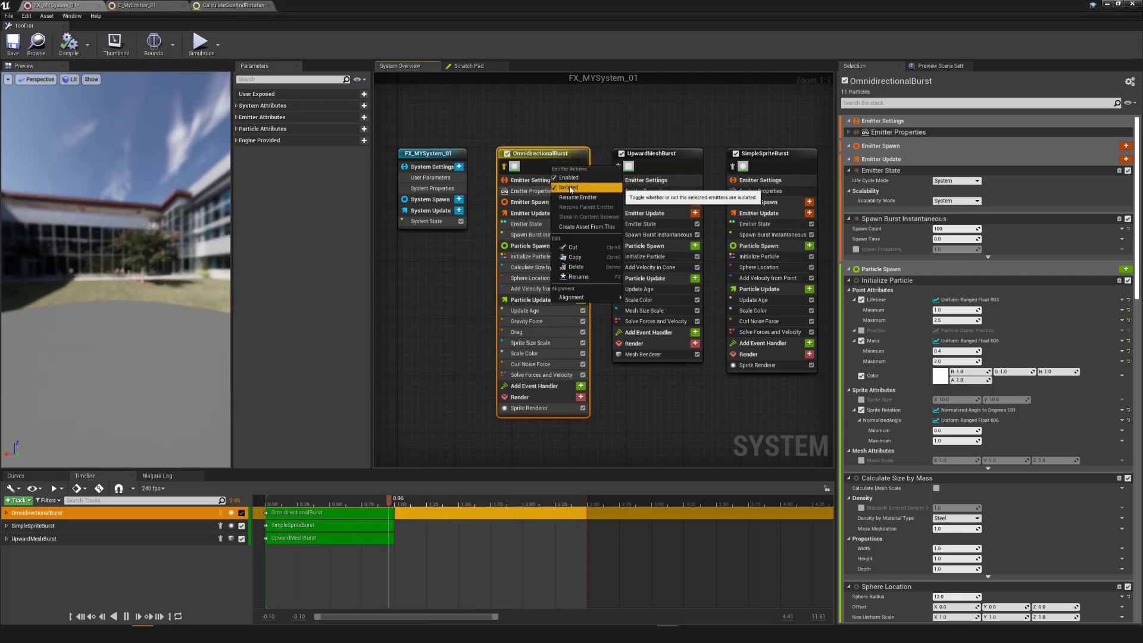
{"action": "left_click", "coordinate": [569, 187]}
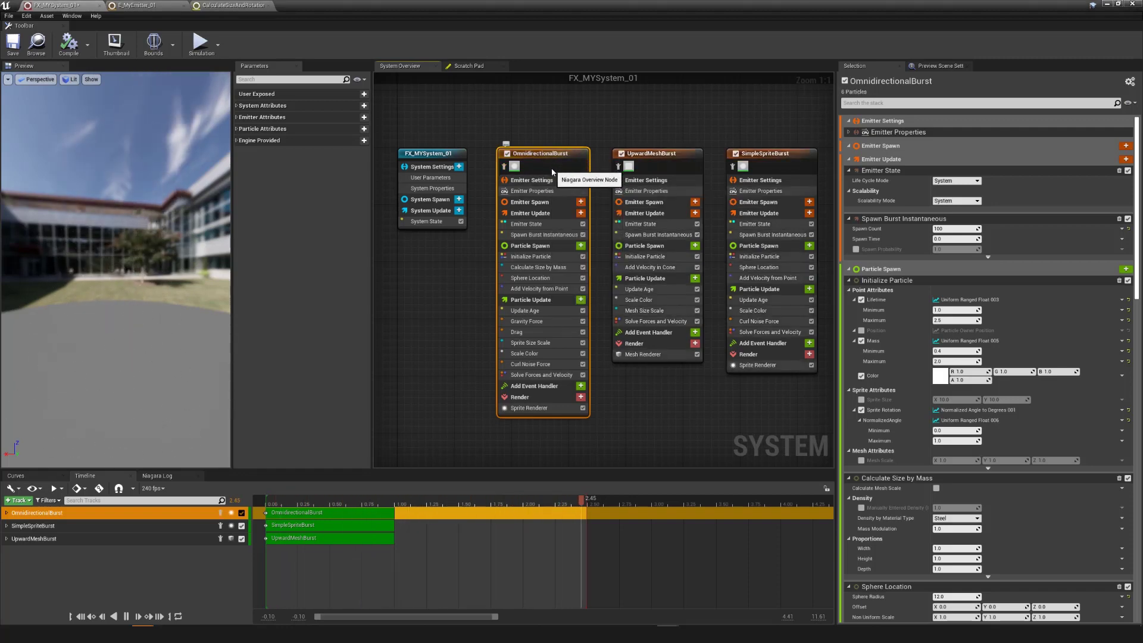
Open the OmnidirectionalBurst emitter's name for editing, both in its stack and on its node
{"action": "right_click", "coordinate": [553, 171]}
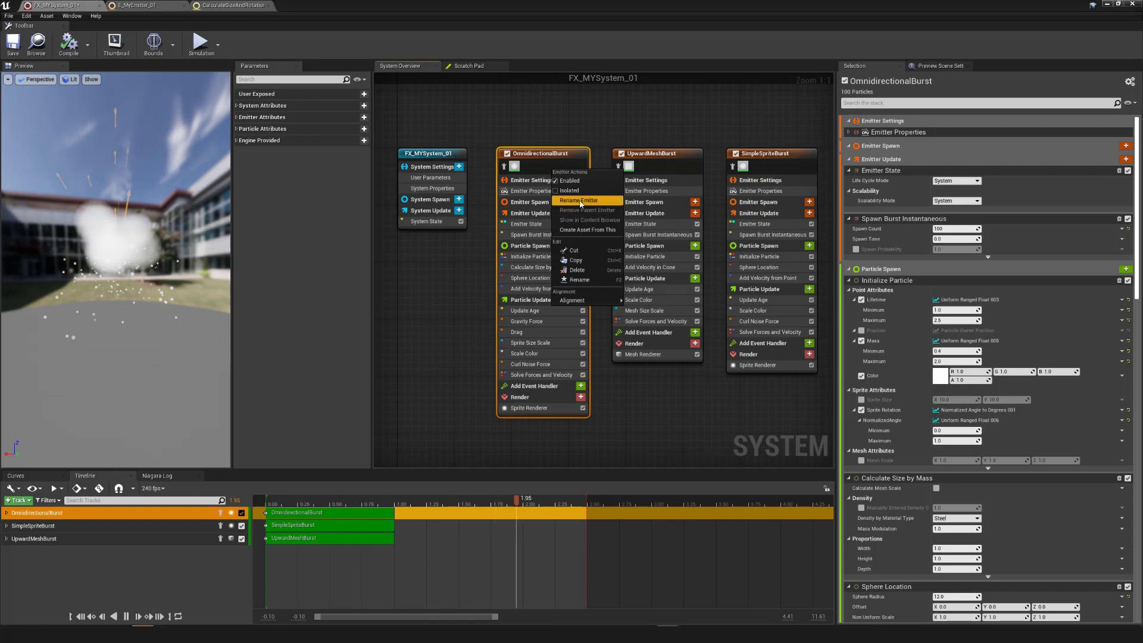
{"action": "left_click", "coordinate": [581, 201]}
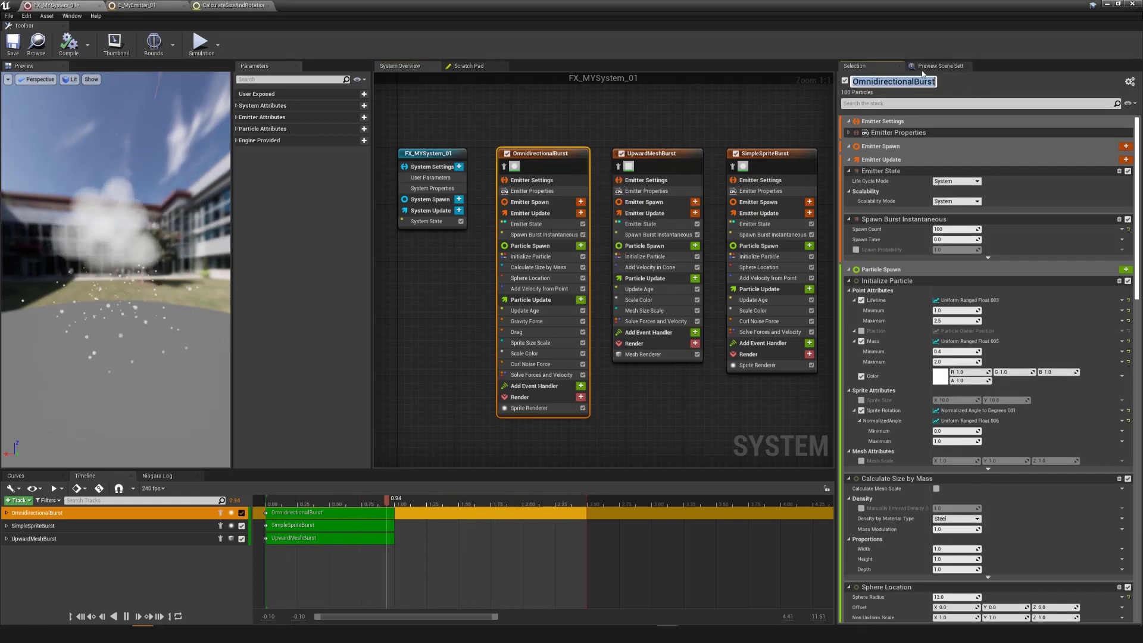
{"action": "left_click", "coordinate": [565, 156]}
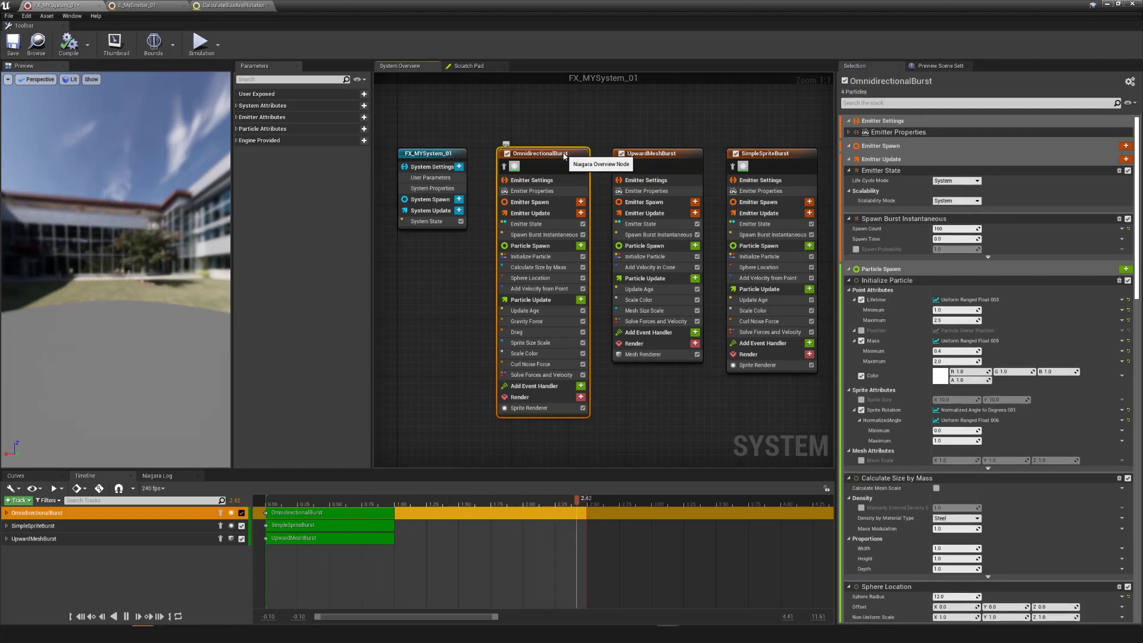
{"action": "double_click", "coordinate": [565, 155]}
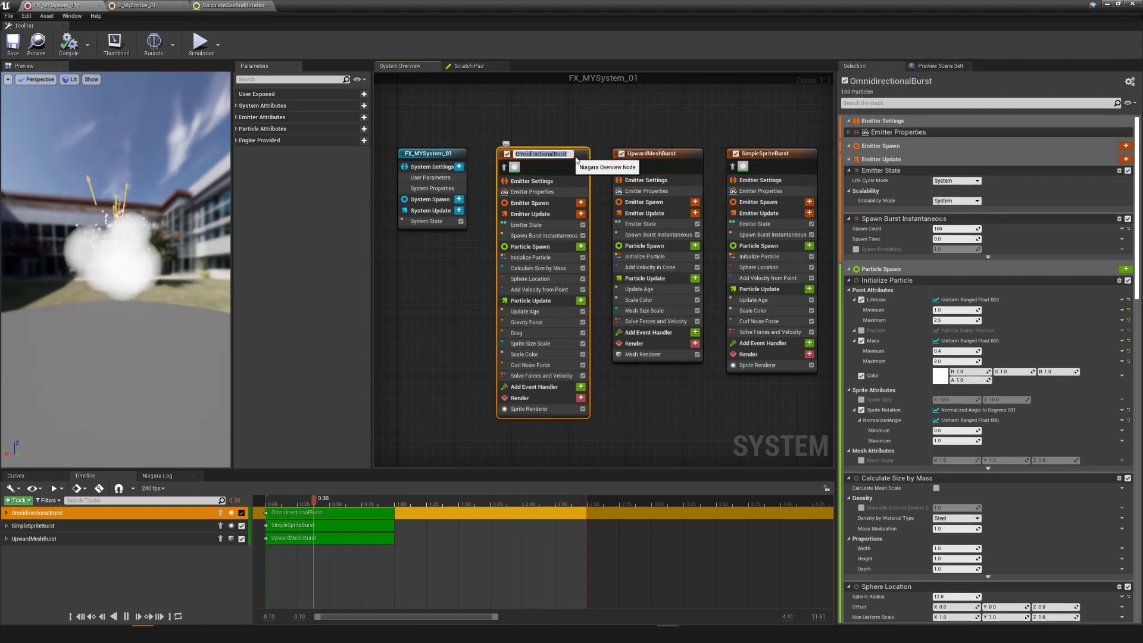
Start creating an emitter asset from OmnidirectionalBurst, cancel the save, and view the emitter's remaining actions
{"action": "right_click", "coordinate": [546, 168]}
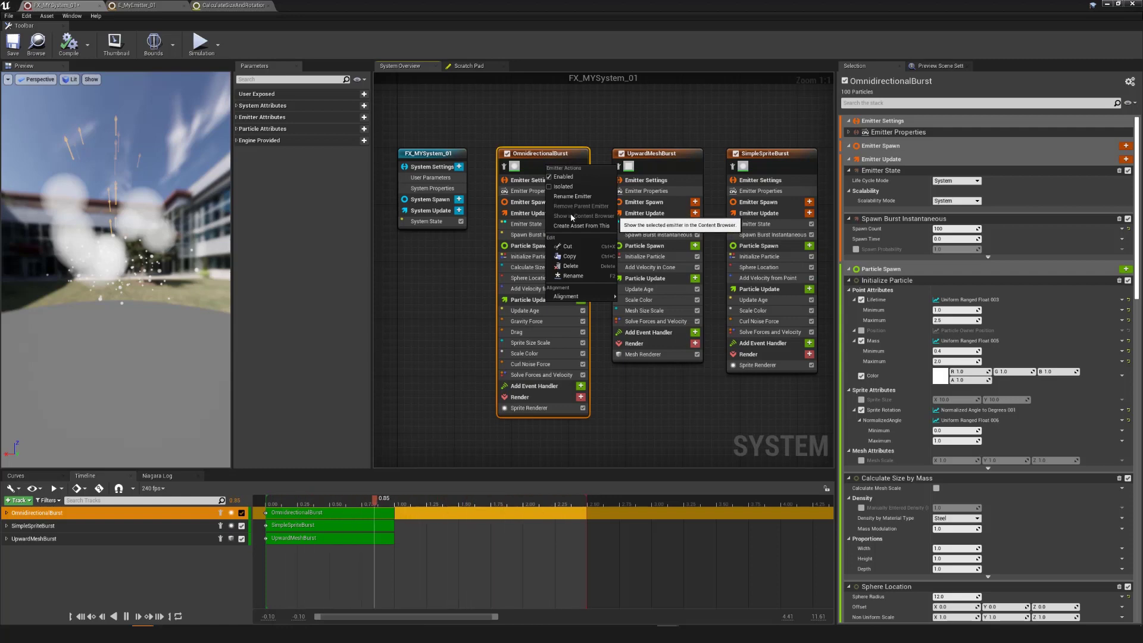
{"action": "left_click", "coordinate": [545, 154]}
{"action": "right_click", "coordinate": [545, 154]}
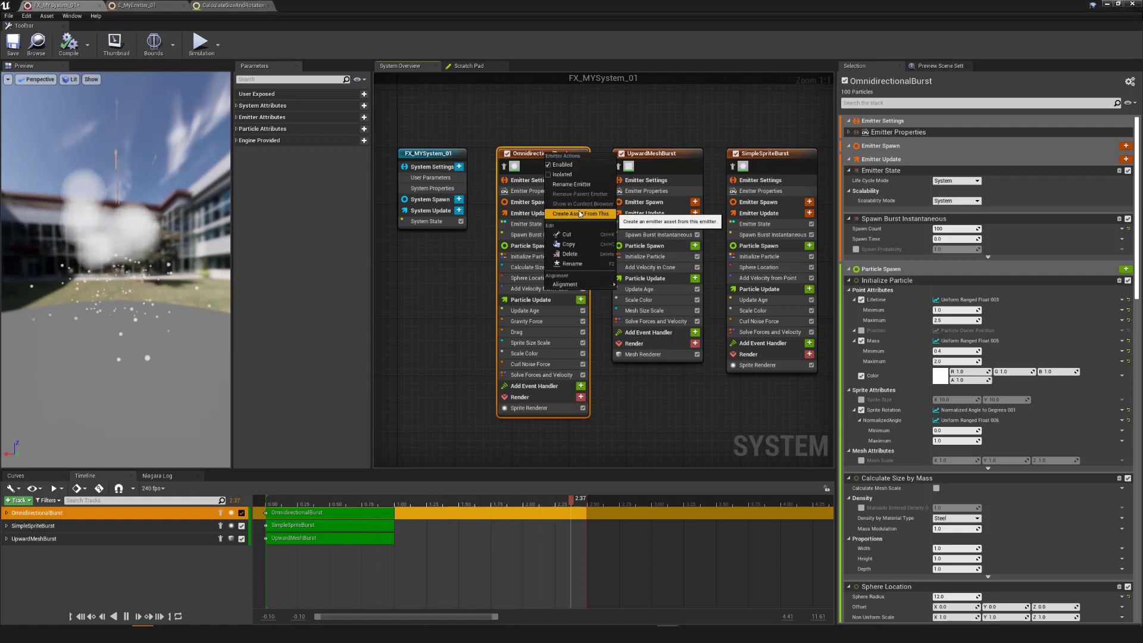
{"action": "left_click", "coordinate": [576, 215]}
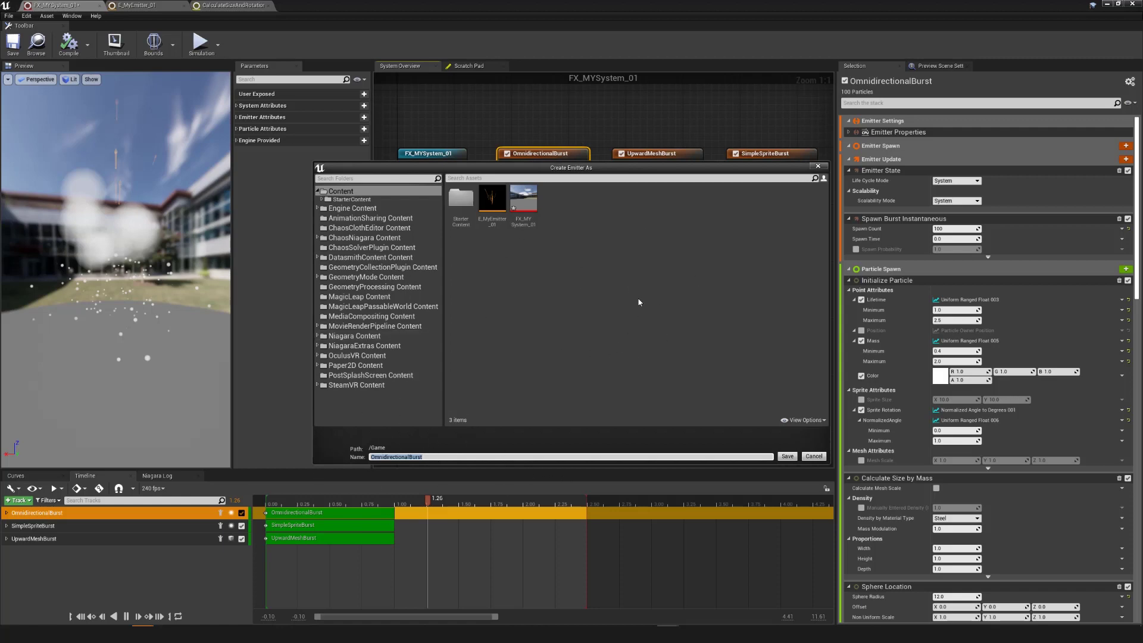
{"action": "left_click", "coordinate": [814, 456]}
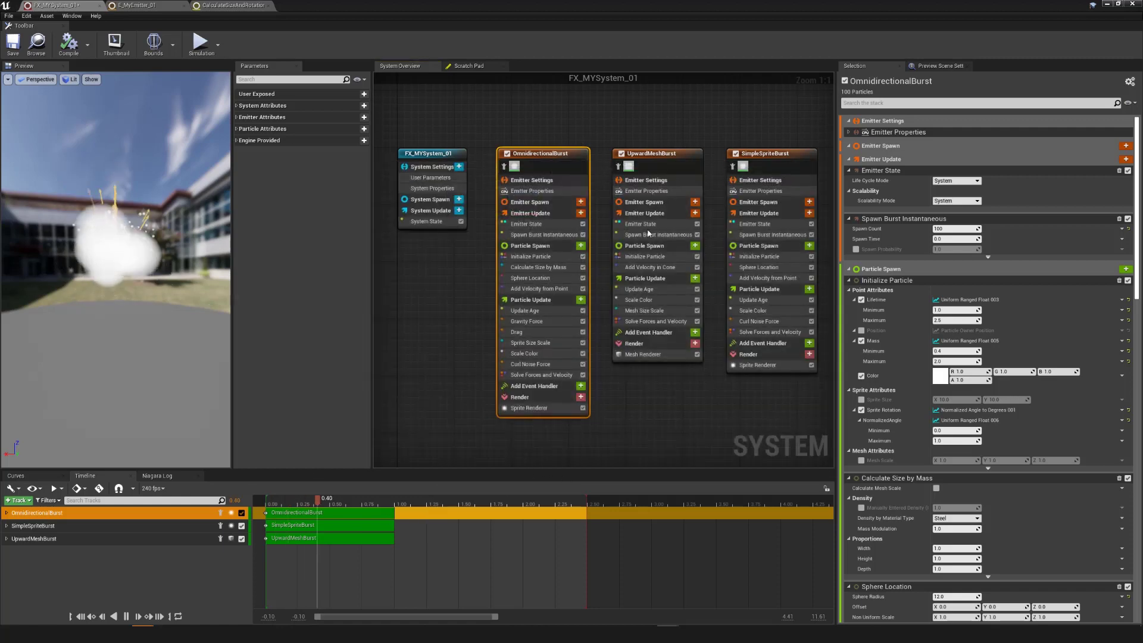
{"action": "right_click", "coordinate": [566, 170]}
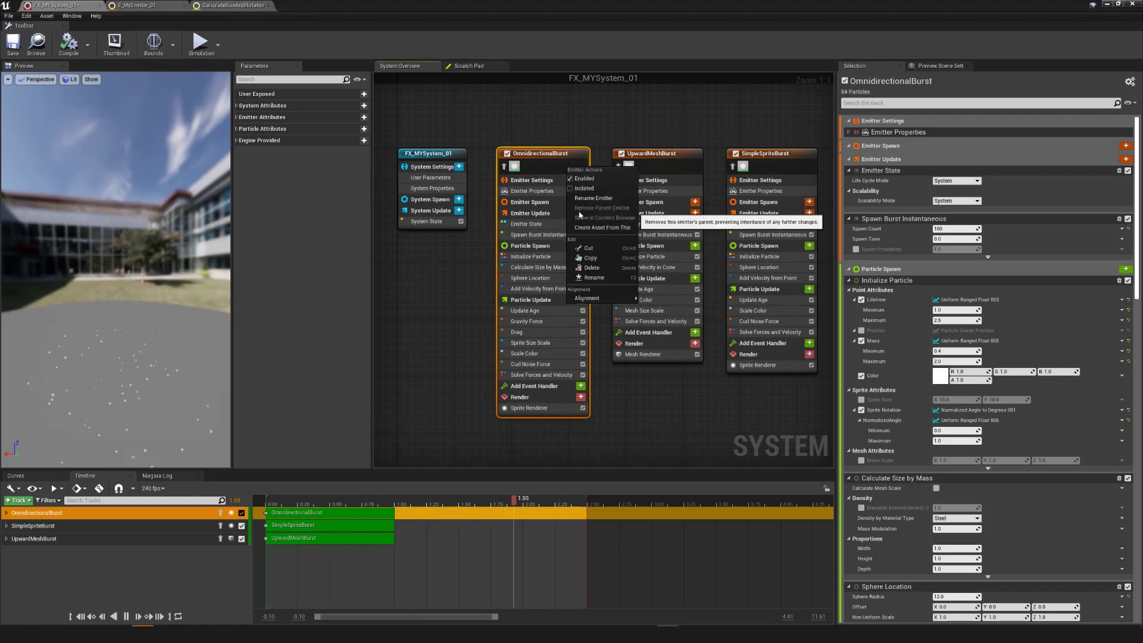
Add the existing E_MyEmitter_01 emitter to FX_MYSystem_01 beside SimpleSpriteBurst and return to the system after viewing the source emitter
{"action": "right_click_drag", "start_coordinate": [706, 415], "coordinate": [502, 411]}
{"action": "right_click_drag", "start_coordinate": [663, 177], "coordinate": [658, 176]}
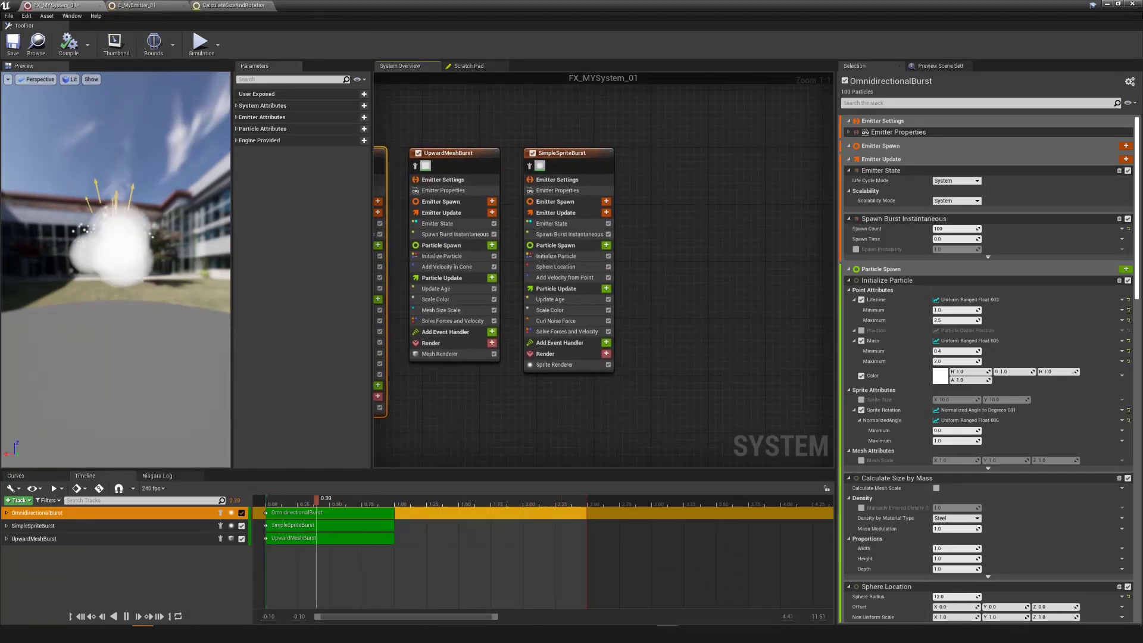
{"action": "right_click", "coordinate": [659, 176]}
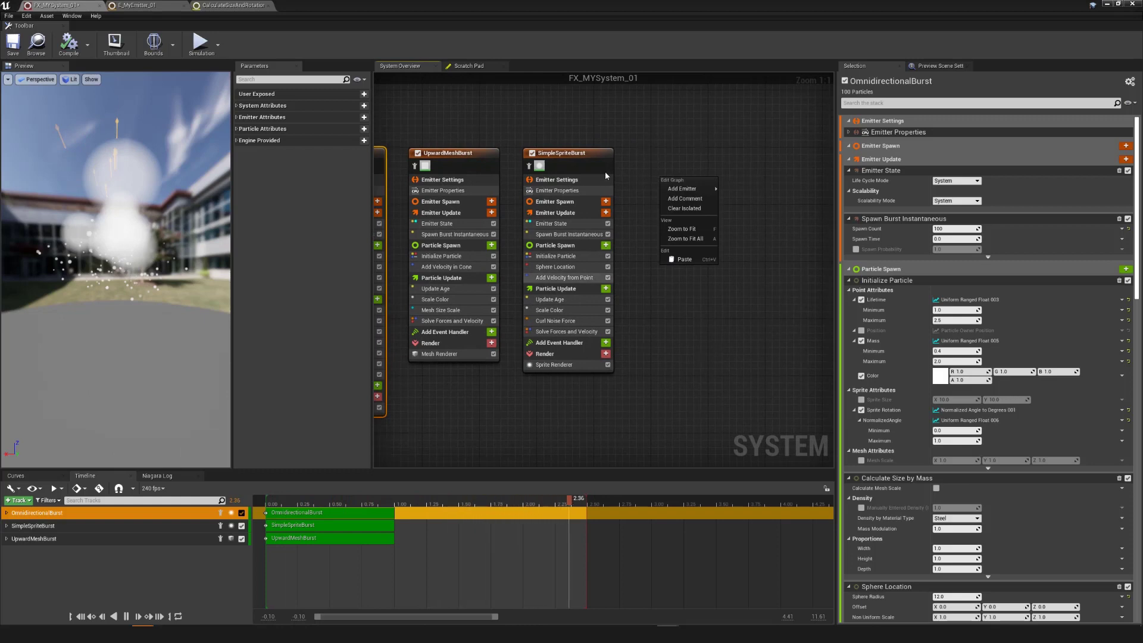
{"action": "mouse_move", "coordinate": [691, 193]}
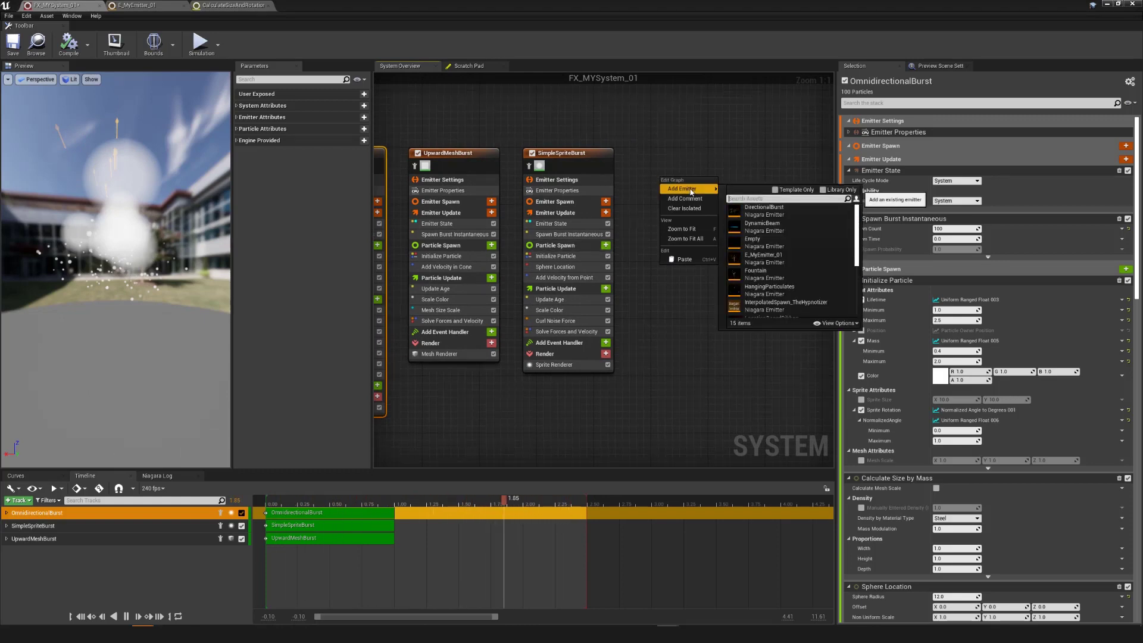
{"action": "left_click", "coordinate": [758, 260]}
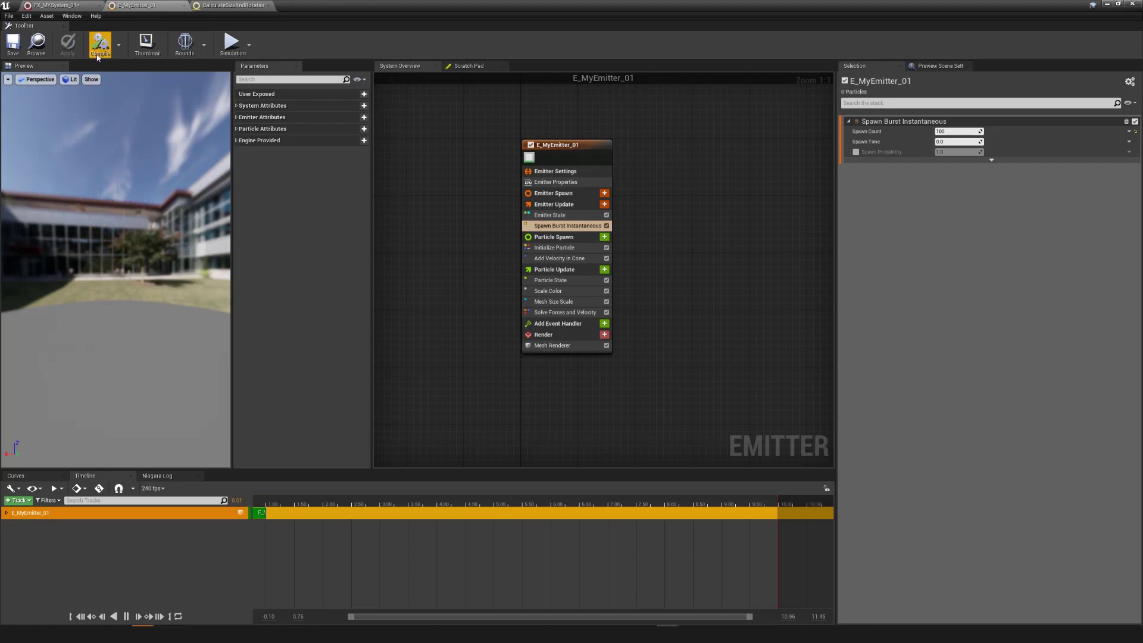
{"action": "left_click", "coordinate": [63, 6]}
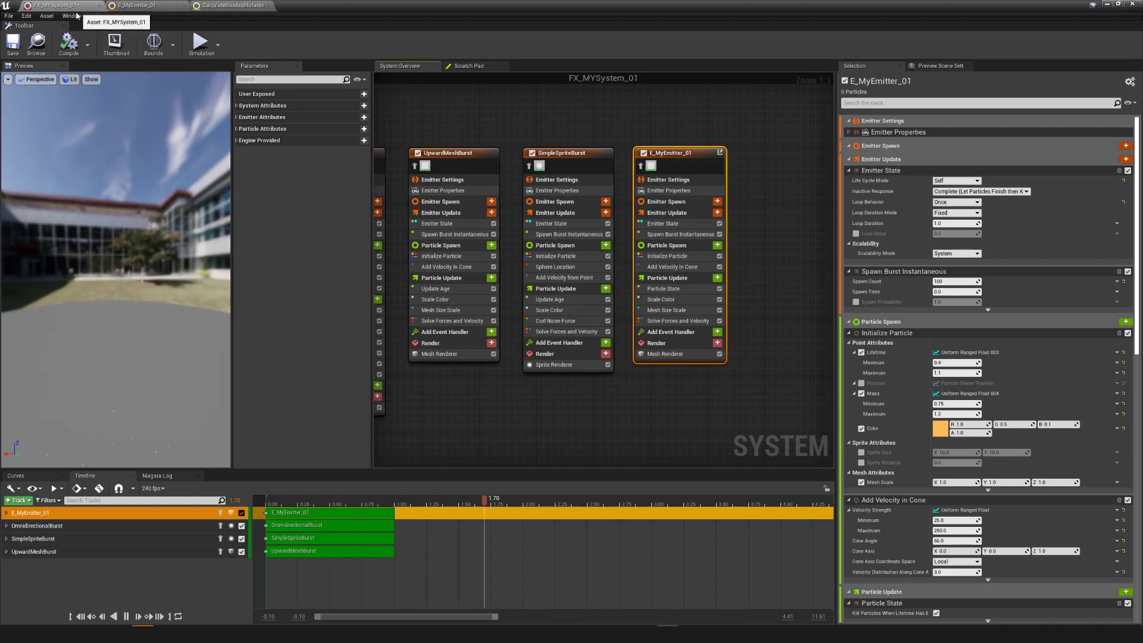
Locate the E_MyEmitter_01 emitter's asset in the Content Browser and restore the Niagara editor to full screen
{"action": "right_click_drag", "start_coordinate": [781, 236], "coordinate": [779, 235]}
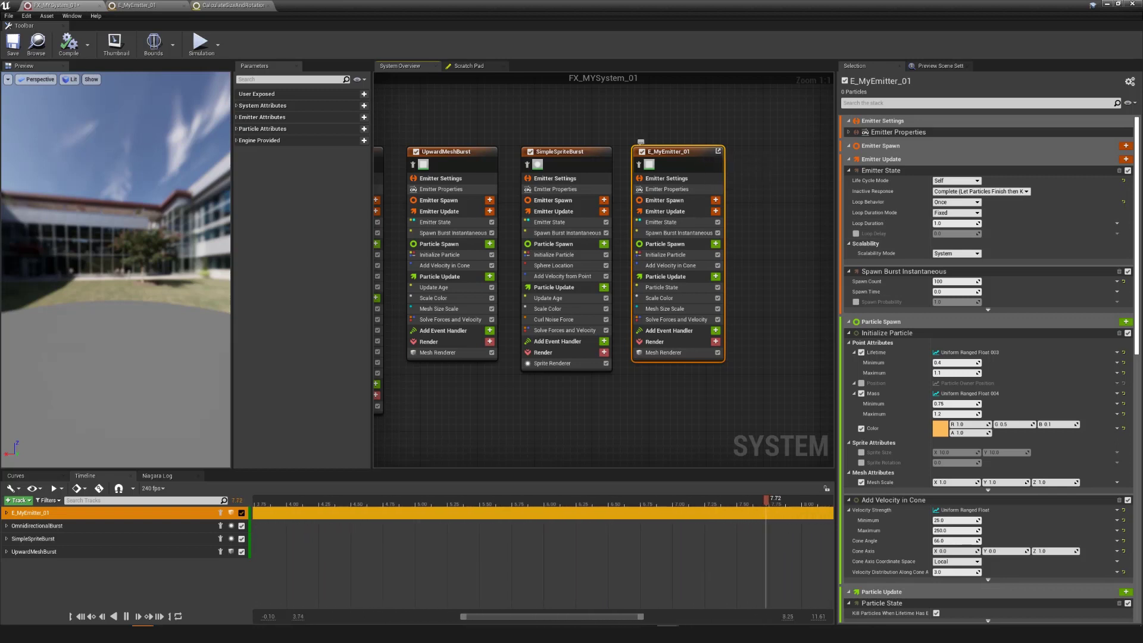
{"action": "right_click_drag", "start_coordinate": [704, 164], "coordinate": [699, 164]}
{"action": "right_click", "coordinate": [700, 164]}
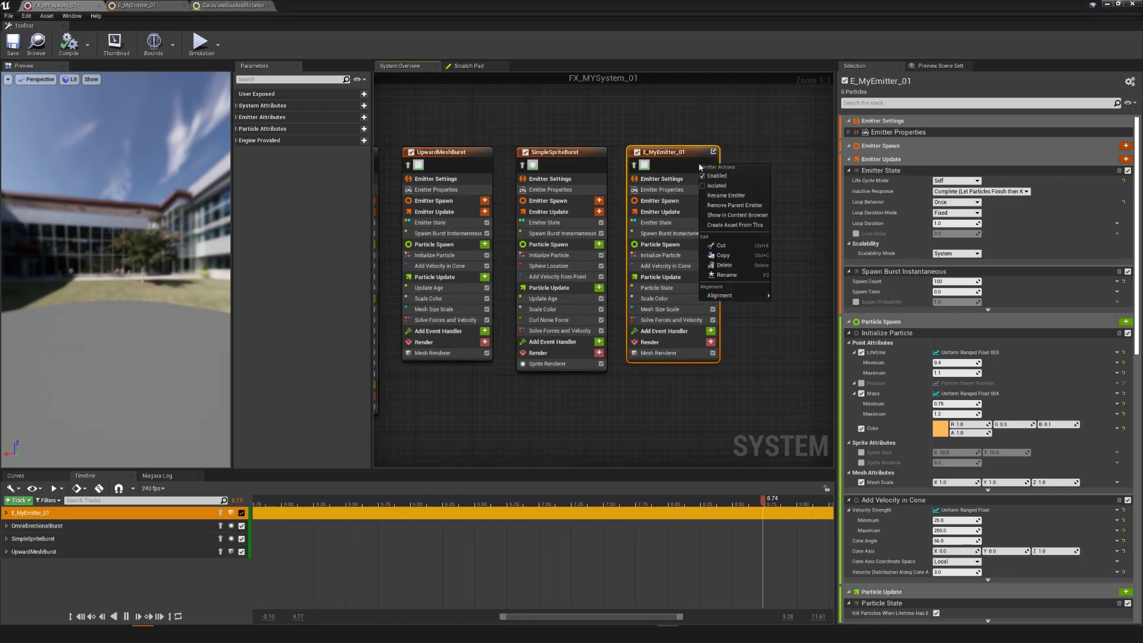
{"action": "left_click", "coordinate": [727, 217]}
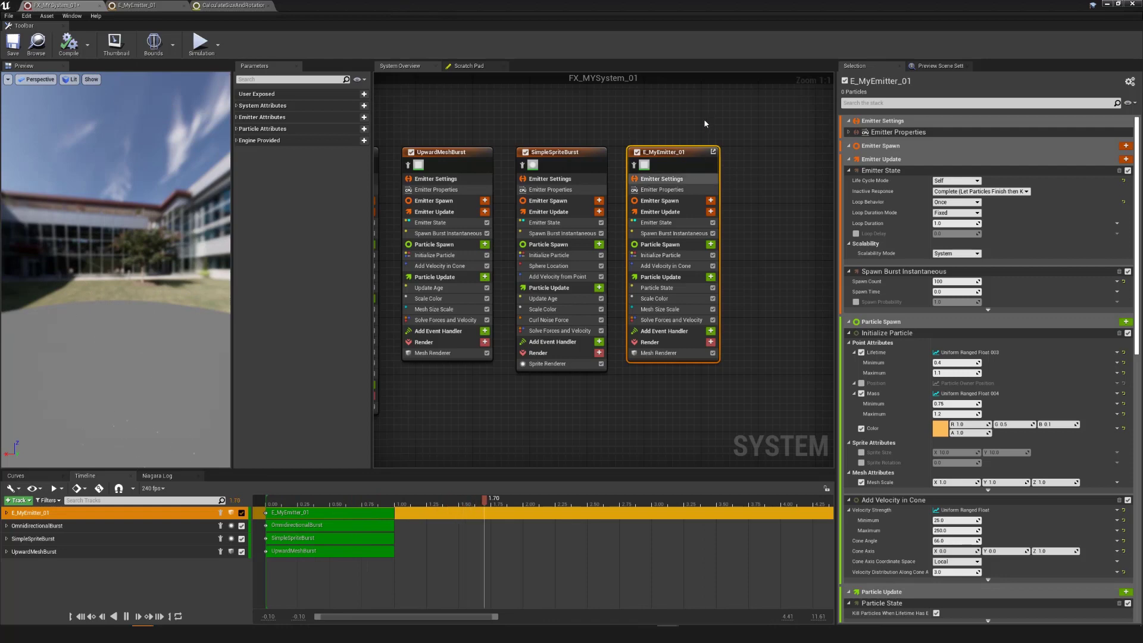
{"action": "double_click", "coordinate": [412, 10]}
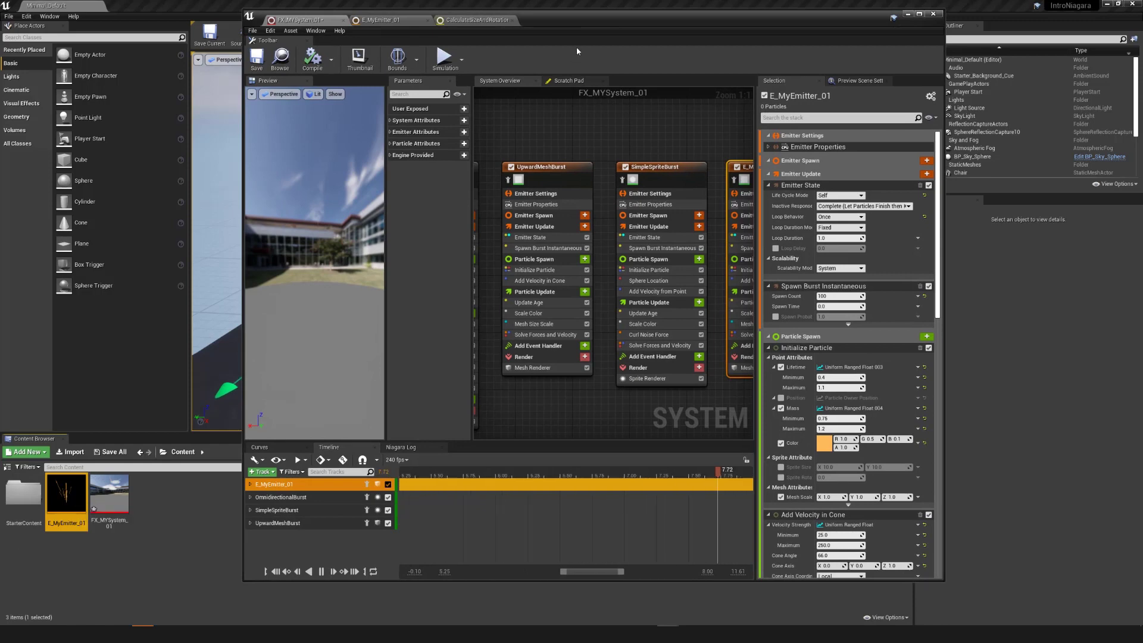
{"action": "double_click", "coordinate": [580, 13]}
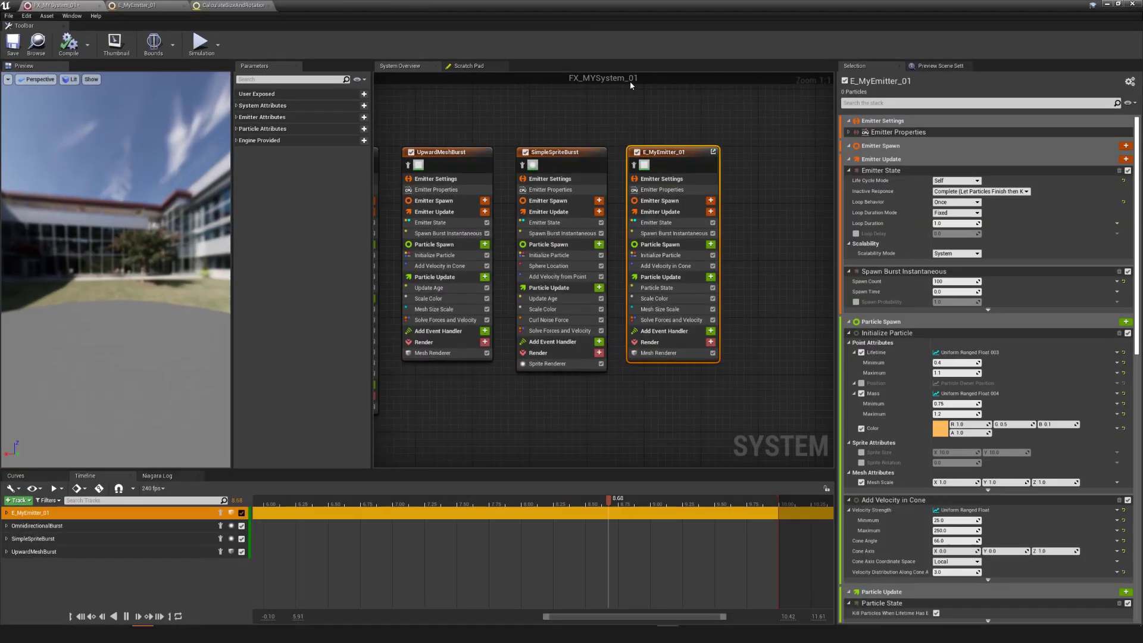
Remove the parent emitter from E_MyEmitter_01 and delete E_MyEmitter_01 from the system
{"action": "right_click", "coordinate": [715, 154]}
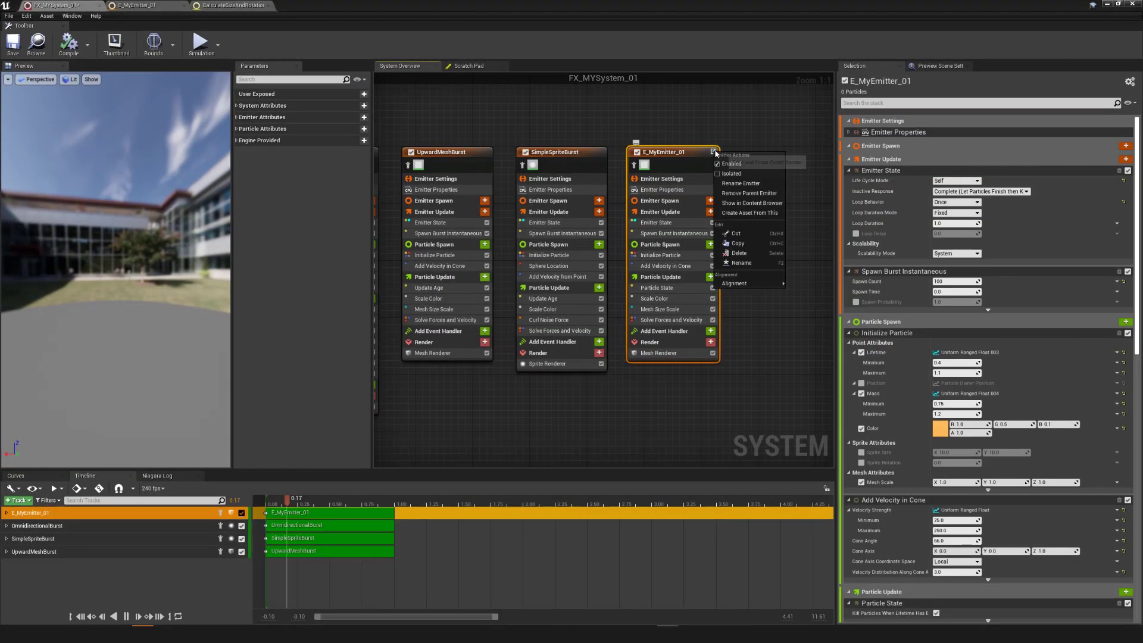
{"action": "left_click", "coordinate": [757, 195]}
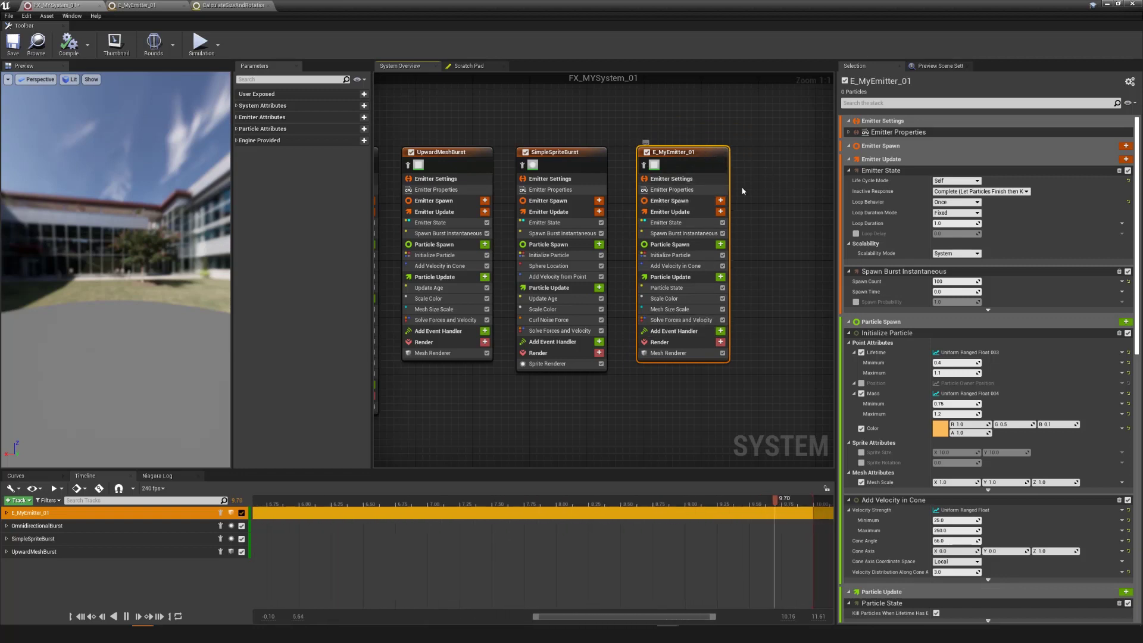
{"action": "right_click", "coordinate": [711, 156]}
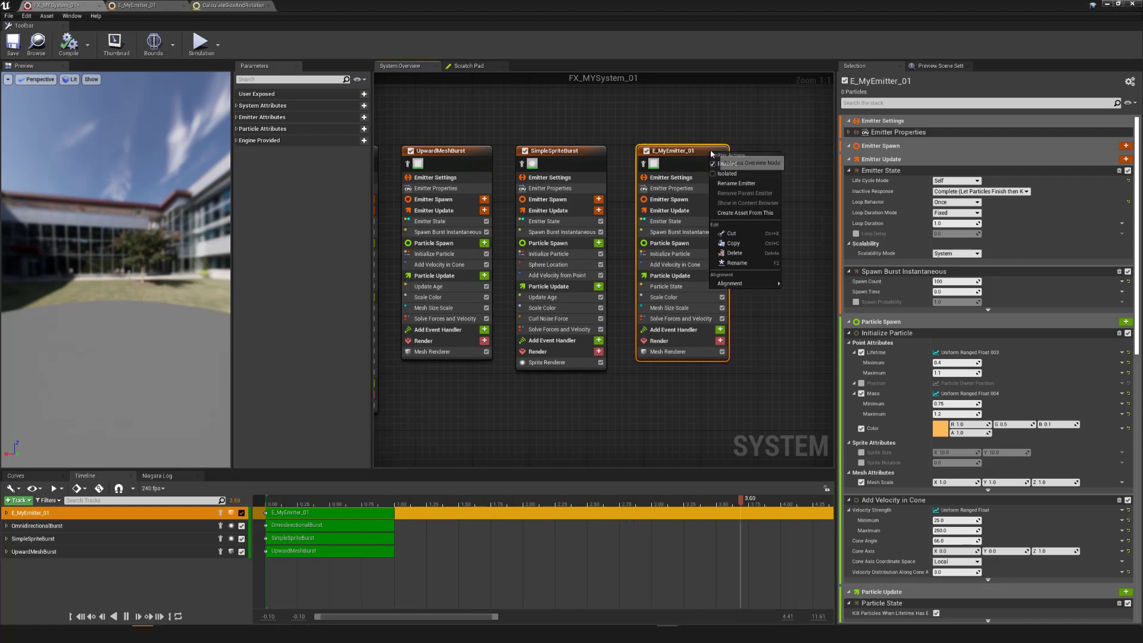
{"action": "left_click", "coordinate": [742, 255]}
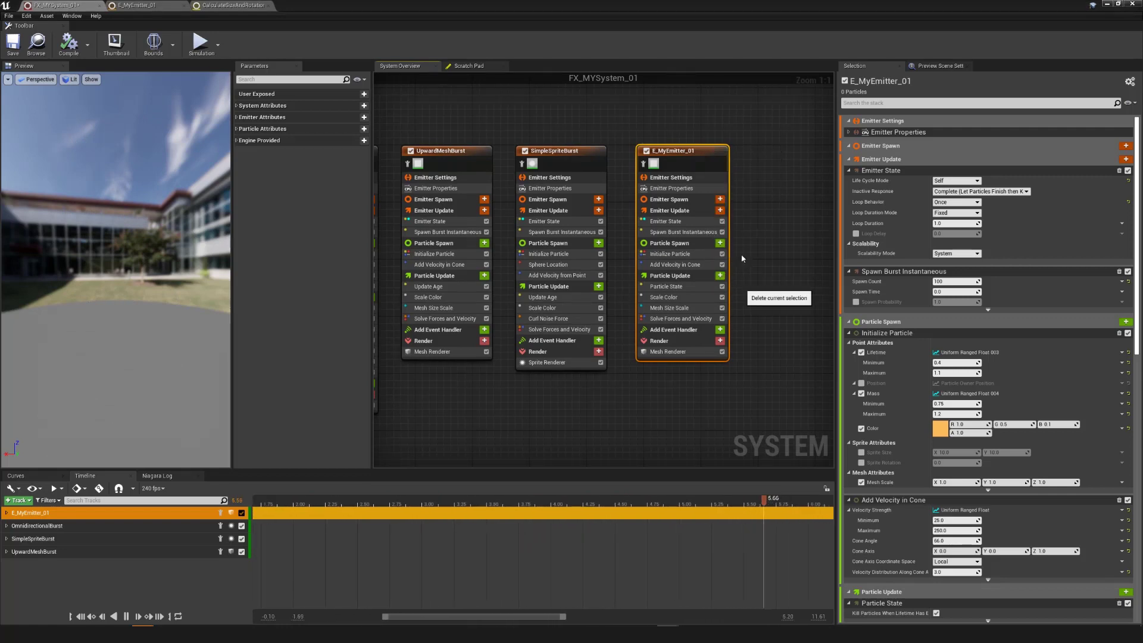
{"action": "scroll", "coordinate": [738, 358], "scroll_direction": "down", "scroll_amount": 1}
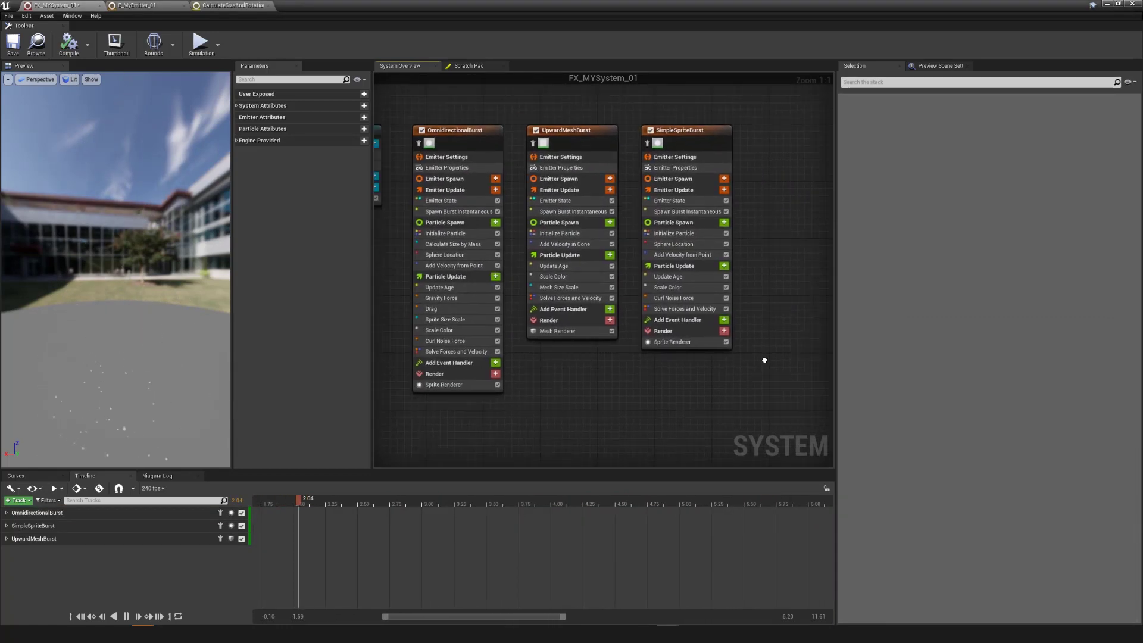
Pause the timeline, set its playback end at 2.50, and resume playback
{"action": "right_click_drag", "start_coordinate": [757, 362], "coordinate": [756, 366]}
{"action": "right_click_drag", "start_coordinate": [560, 572], "coordinate": [690, 547]}
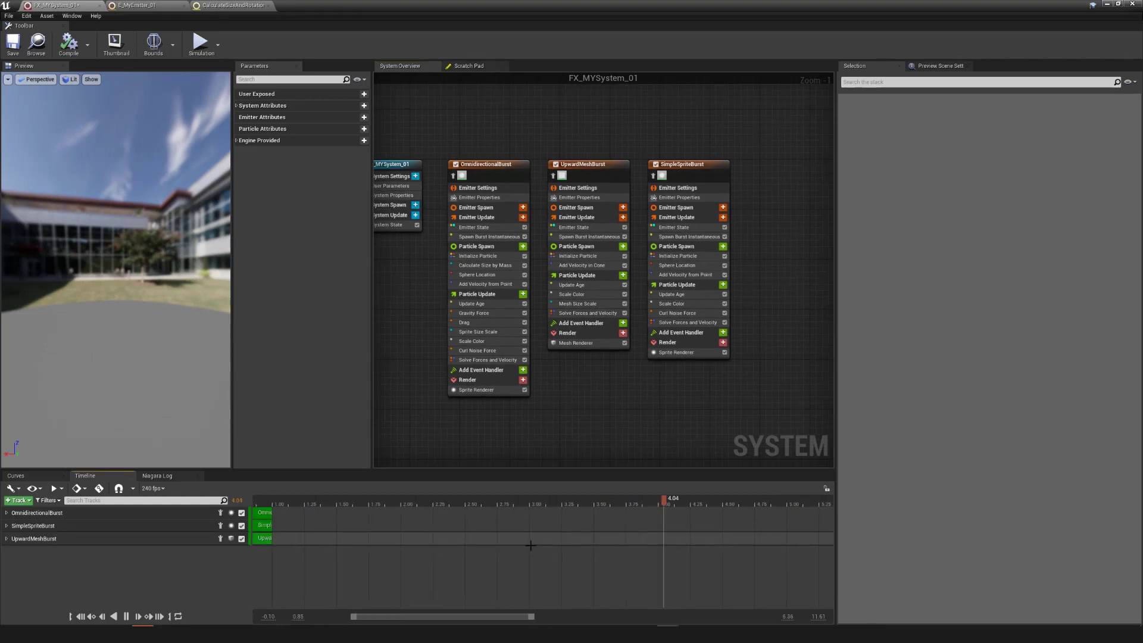
{"action": "right_click_drag", "start_coordinate": [481, 552], "coordinate": [448, 553]}
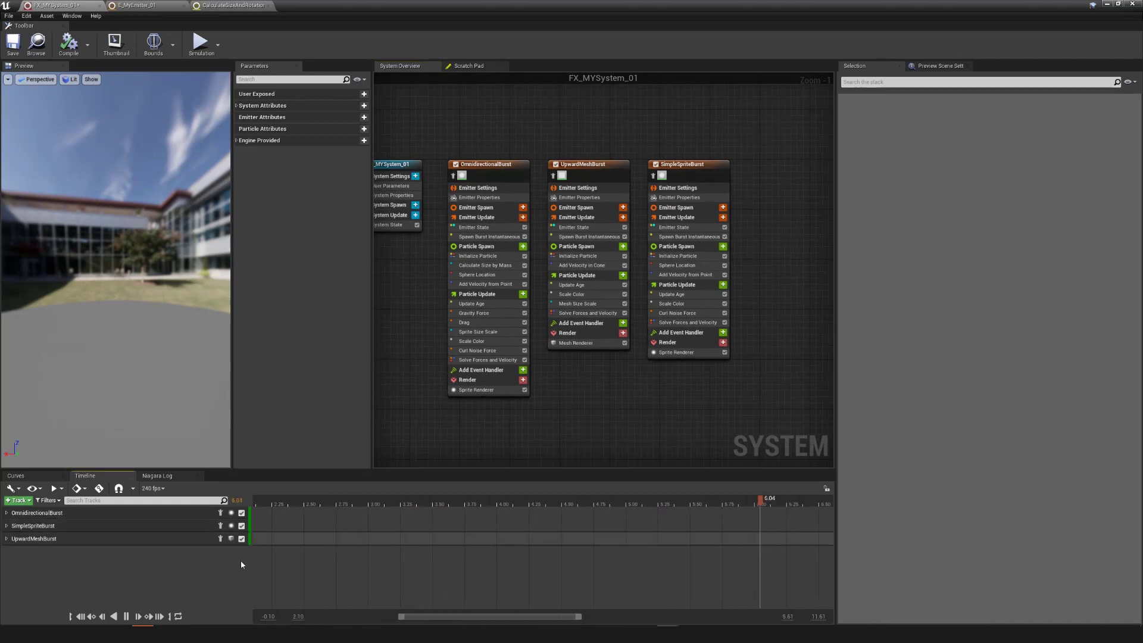
{"action": "left_click", "coordinate": [126, 616]}
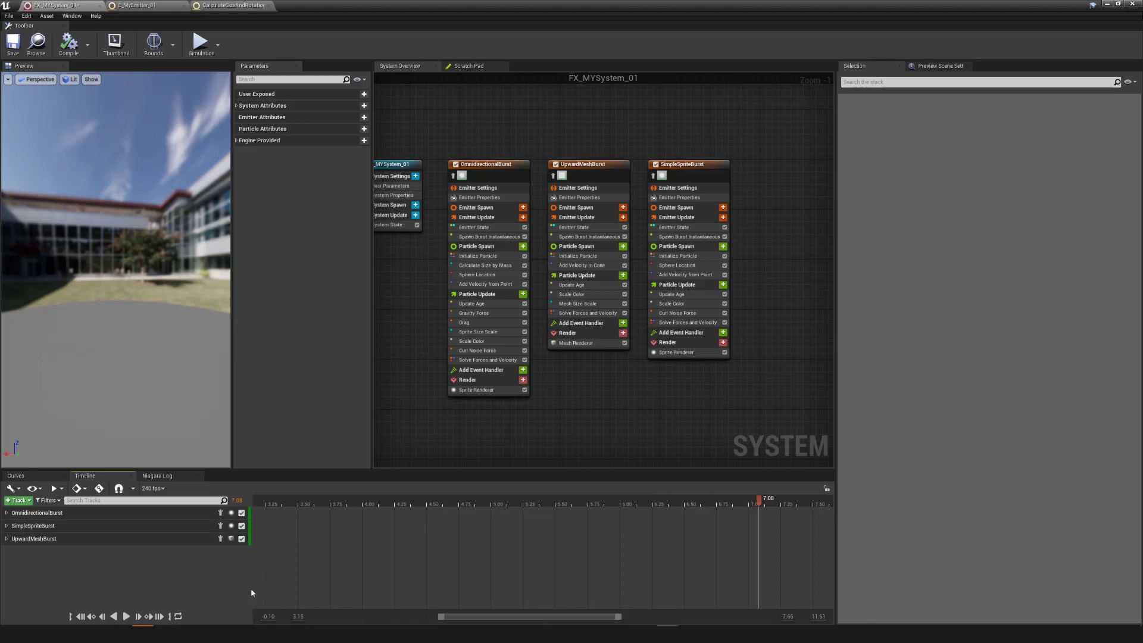
{"action": "left_click_drag", "start_coordinate": [447, 622], "coordinate": [342, 622]}
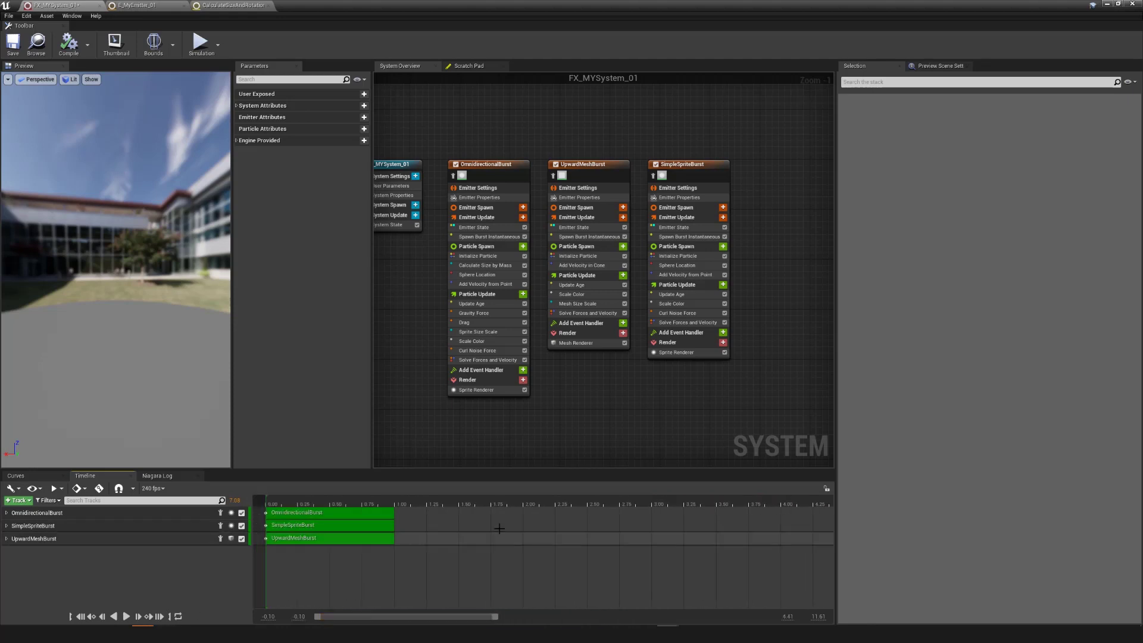
{"action": "right_click", "coordinate": [588, 500]}
{"action": "left_click", "coordinate": [620, 522]}
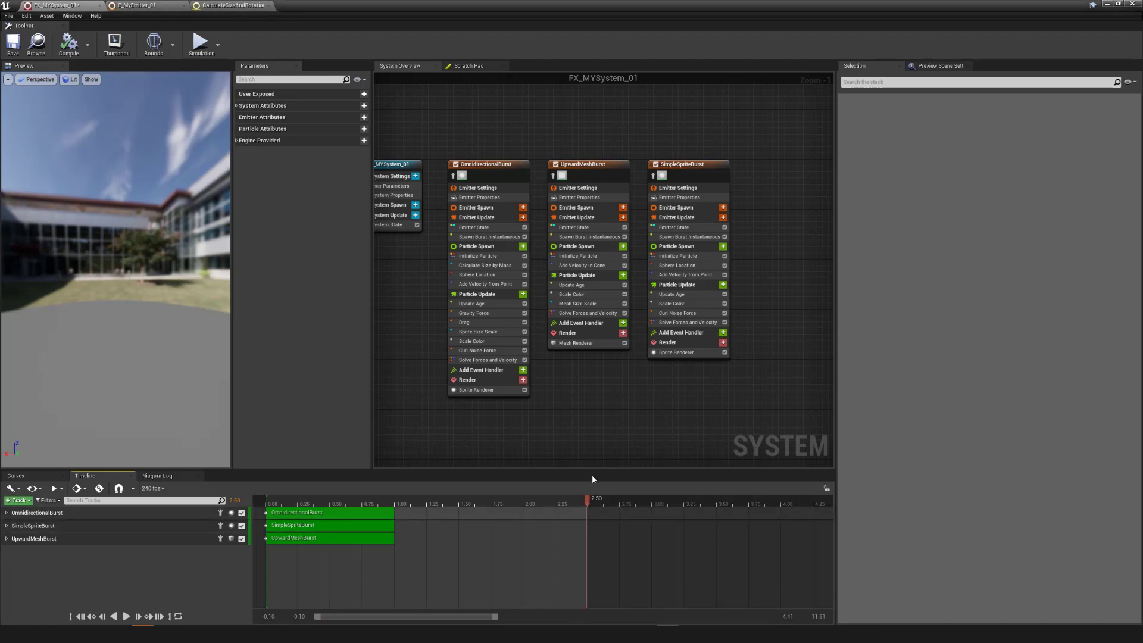
{"action": "left_click", "coordinate": [125, 616]}
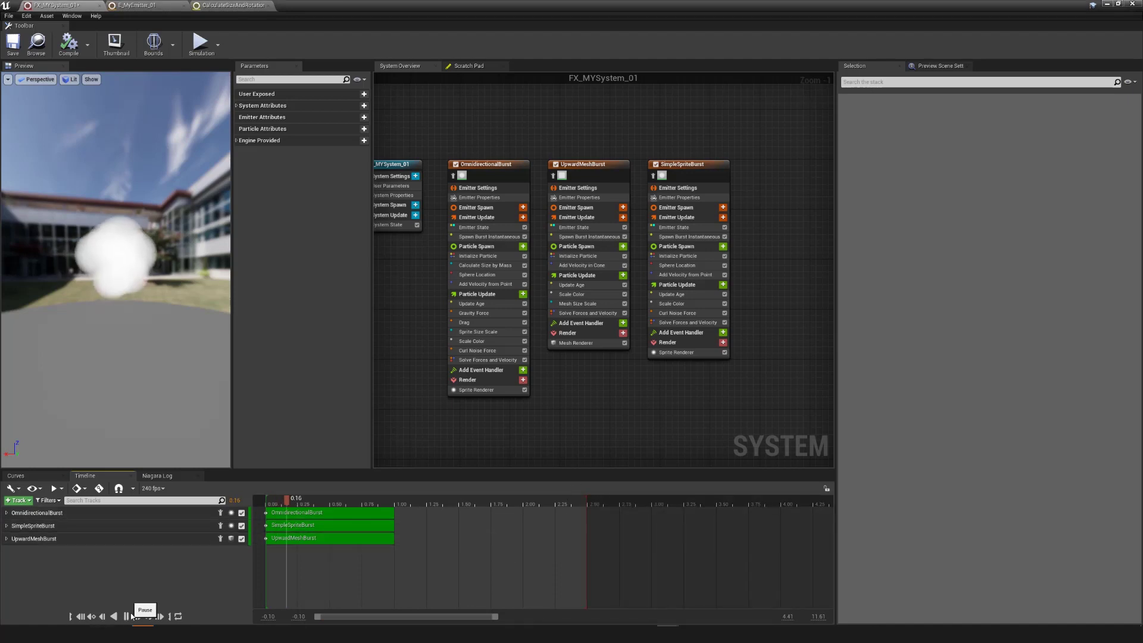
Copy the OmnidirectionalBurst emitter, paste the duplicate beside SimpleSpriteBurst, and delete that duplicate
{"action": "key", "text": "Home"}
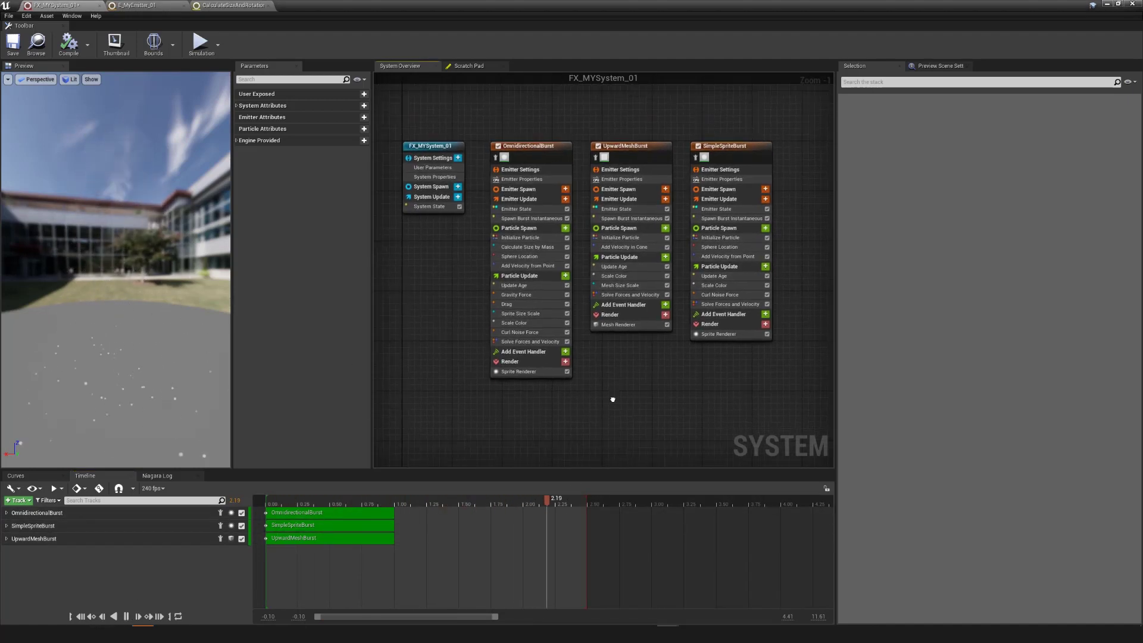
{"action": "right_click", "coordinate": [541, 155]}
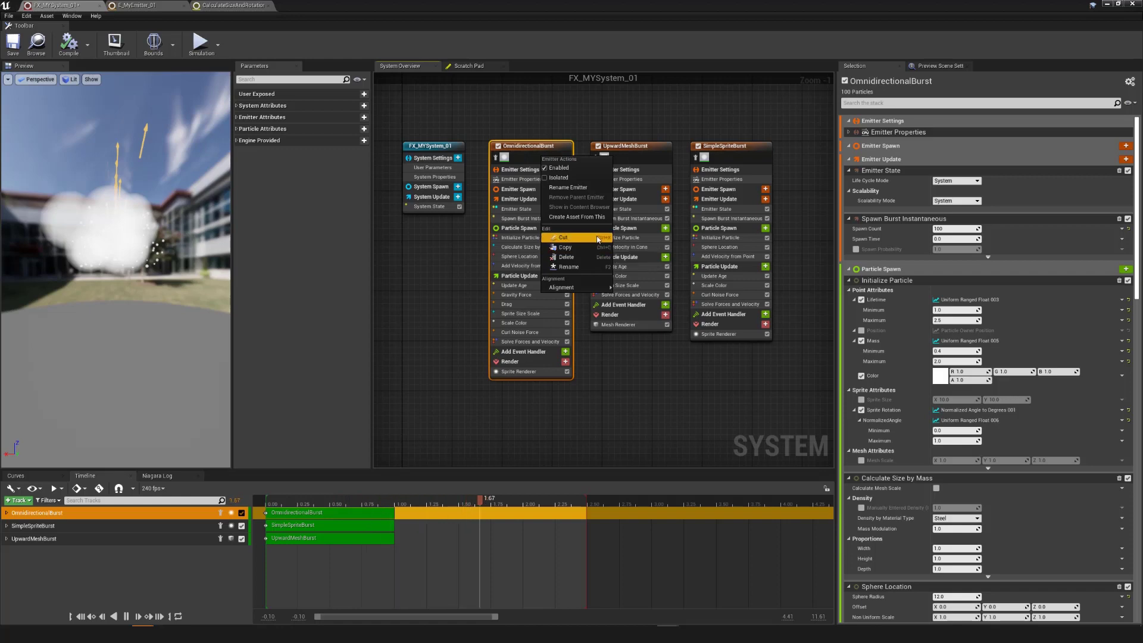
{"action": "left_click", "coordinate": [566, 248]}
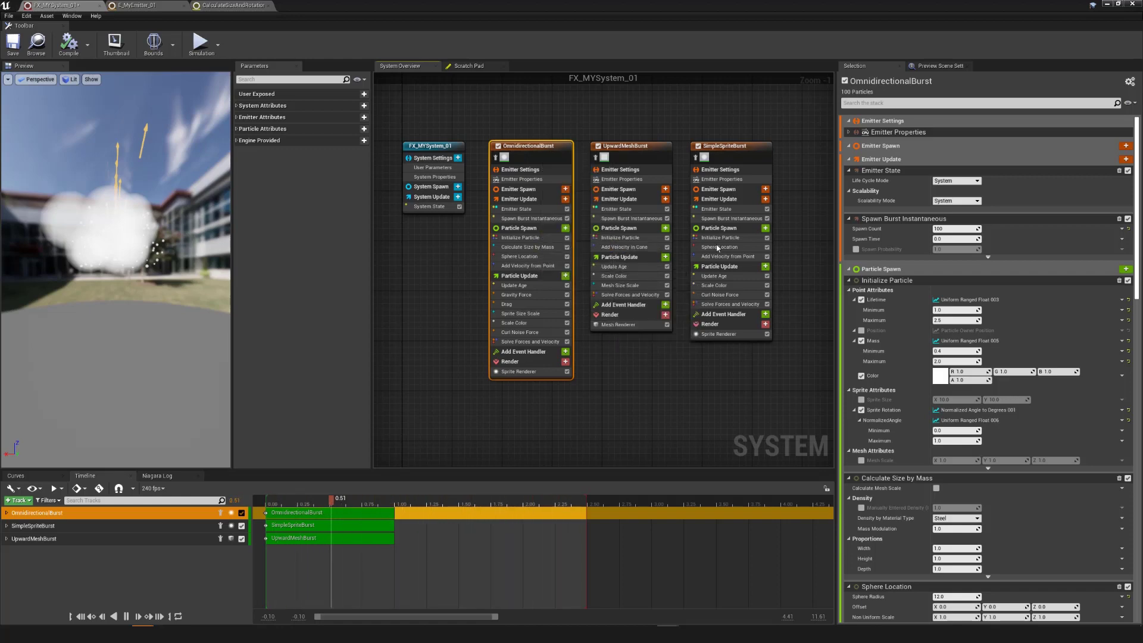
{"action": "right_click_drag", "start_coordinate": [813, 219], "coordinate": [732, 230]}
{"action": "right_click", "coordinate": [732, 230]}
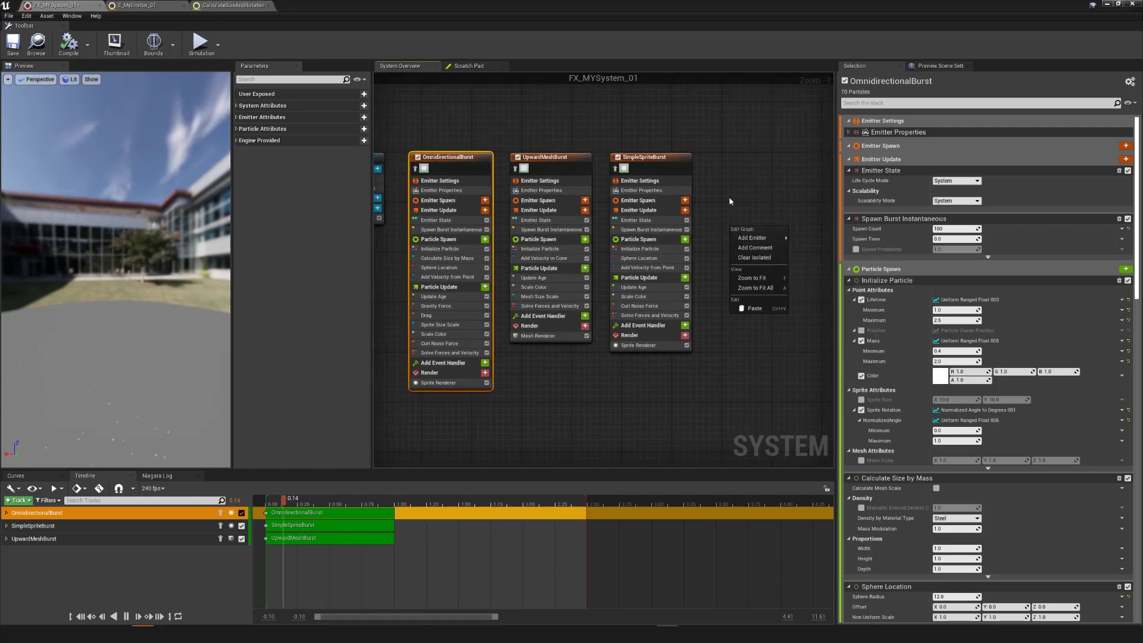
{"action": "left_click", "coordinate": [754, 309]}
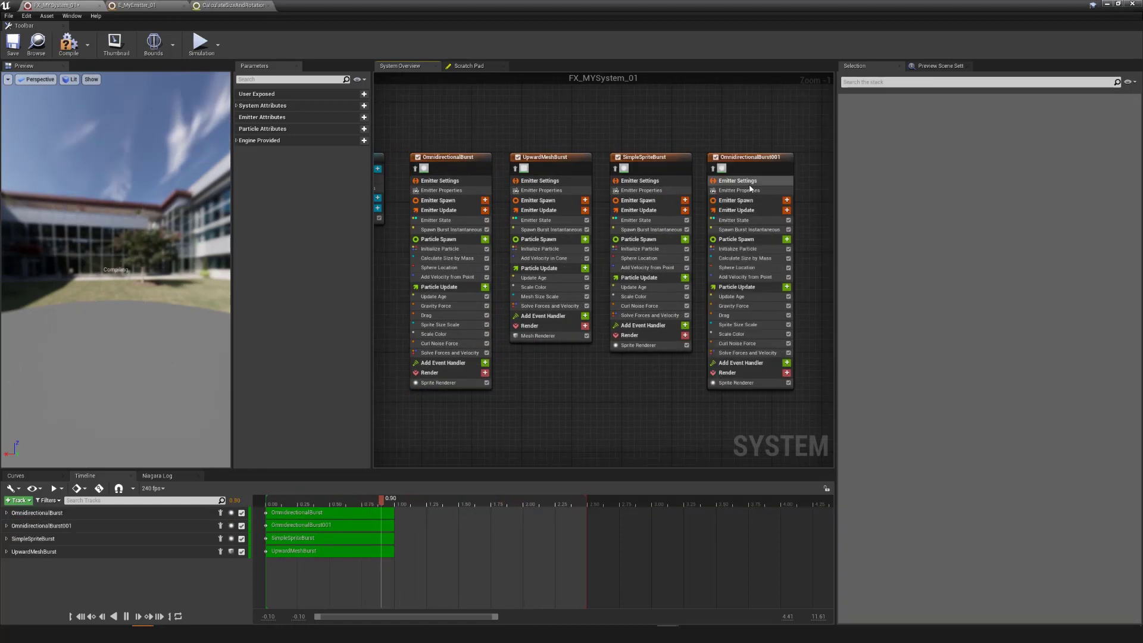
{"action": "left_click", "coordinate": [751, 162]}
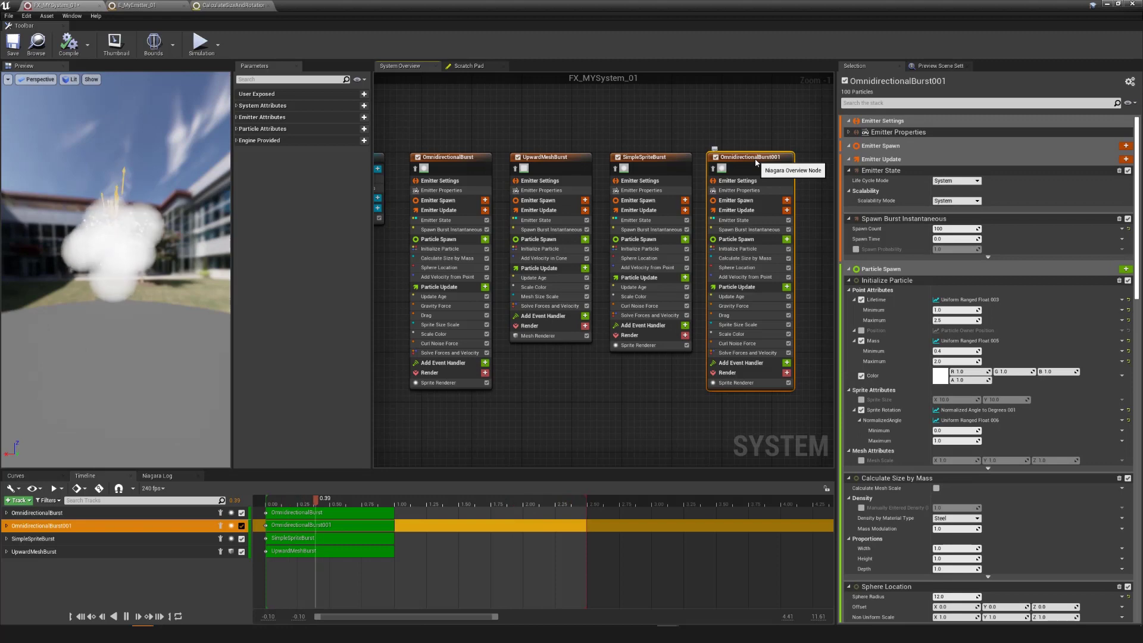
{"action": "key", "text": "Delete"}
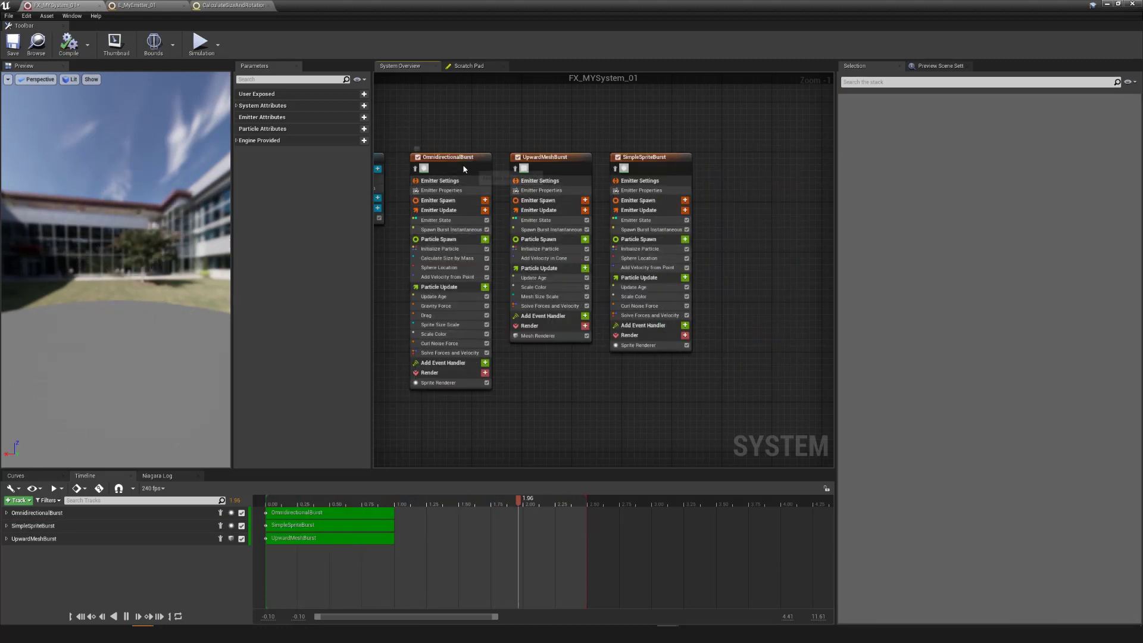
View the alignment and distribution options for the OmnidirectionalBurst emitter node
{"action": "right_click_drag", "start_coordinate": [465, 169], "coordinate": [543, 158]}
{"action": "right_click", "coordinate": [543, 158]}
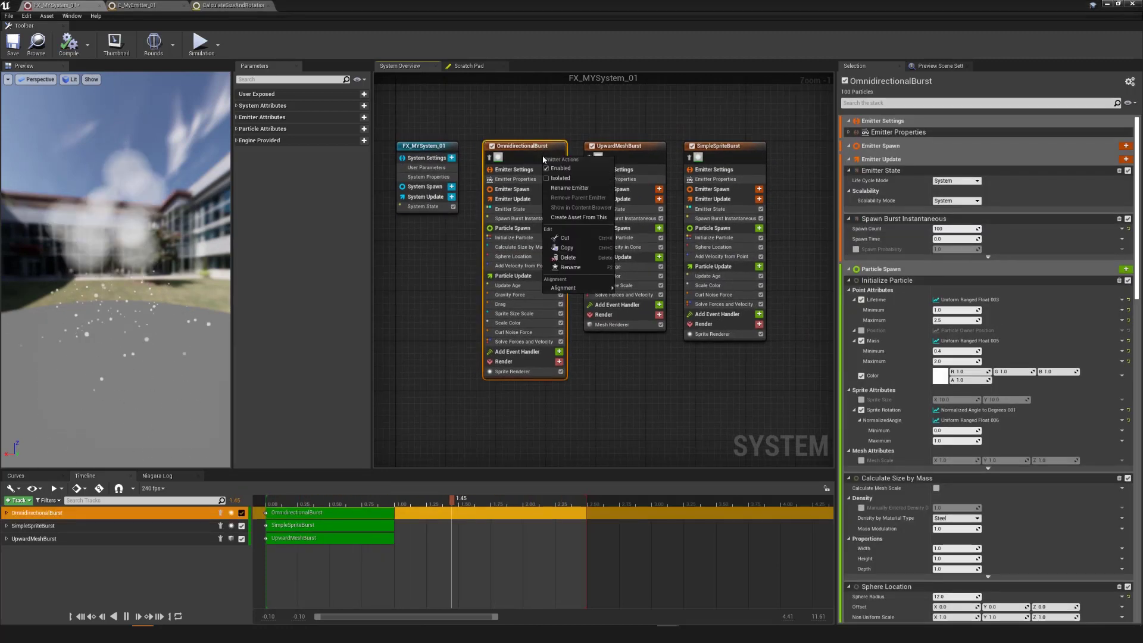
{"action": "mouse_move", "coordinate": [564, 286]}
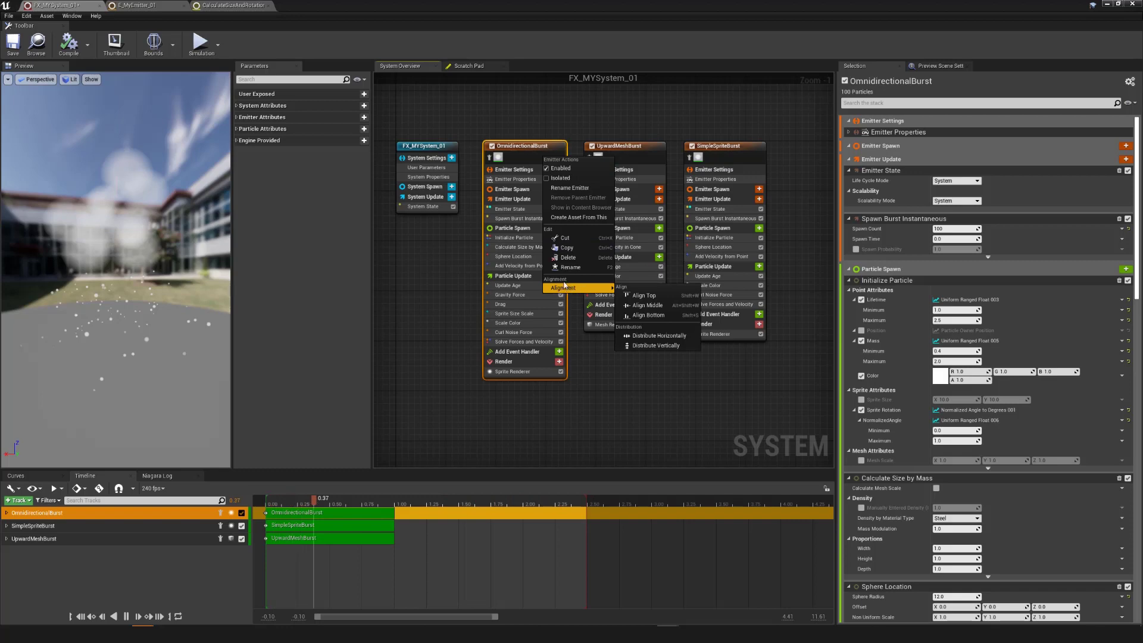
{"action": "left_click", "coordinate": [681, 420]}
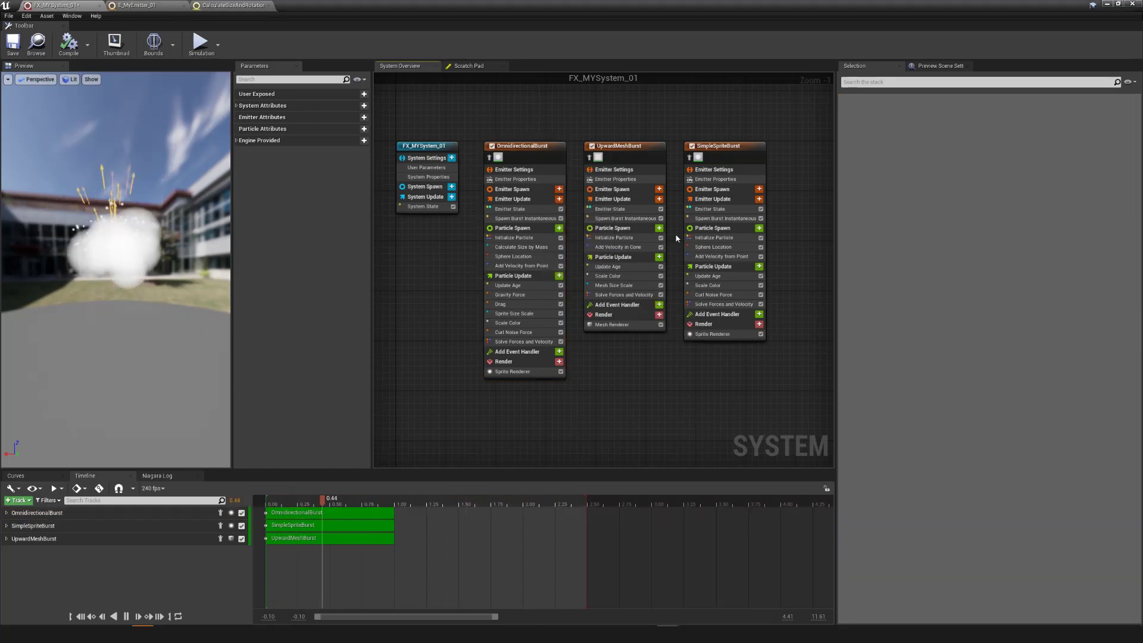
Spread the emitter nodes apart, moving SimpleSpriteBurst farther out and placing UpwardMeshBurst lower between its neighbours
{"action": "left_click_drag", "start_coordinate": [721, 218], "coordinate": [816, 224]}
{"action": "left_click_drag", "start_coordinate": [627, 151], "coordinate": [670, 232]}
{"action": "right_click_drag", "start_coordinate": [697, 170], "coordinate": [642, 164]}
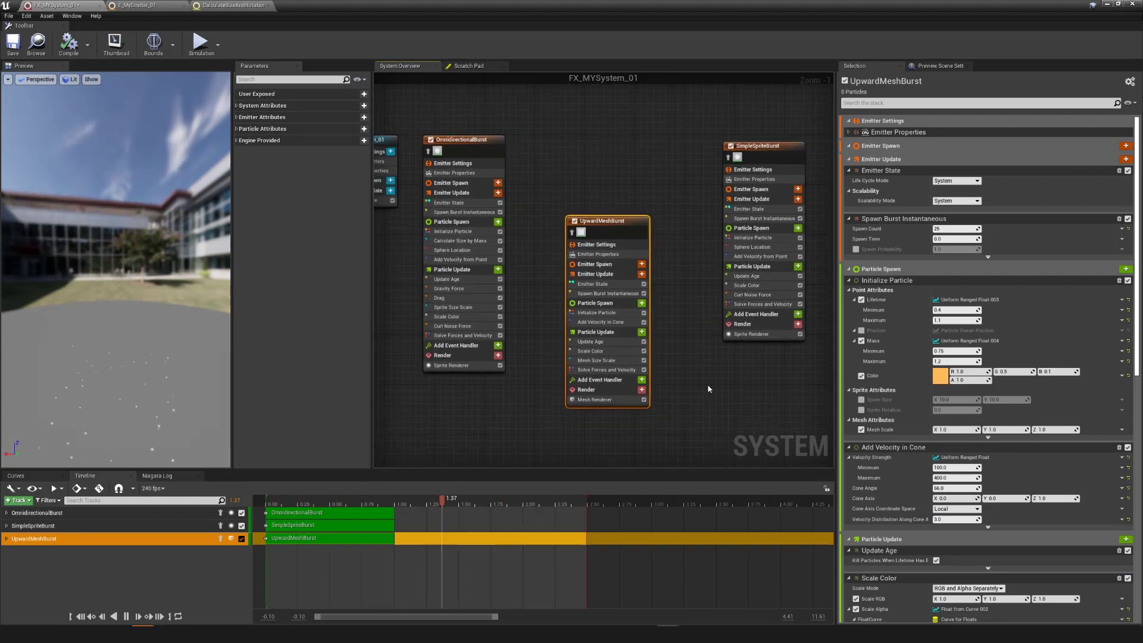
{"action": "left_click", "coordinate": [670, 172]}
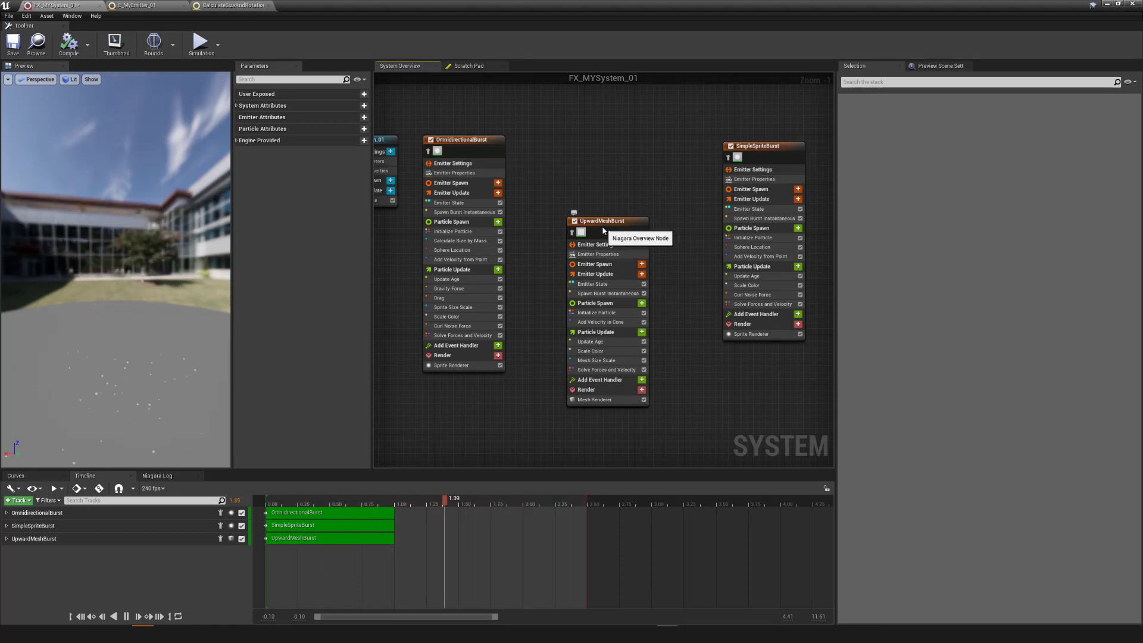
Align the OmnidirectionalBurst, SimpleSpriteBurst and UpwardMeshBurst nodes along their top edges
{"action": "left_click", "coordinate": [475, 153]}
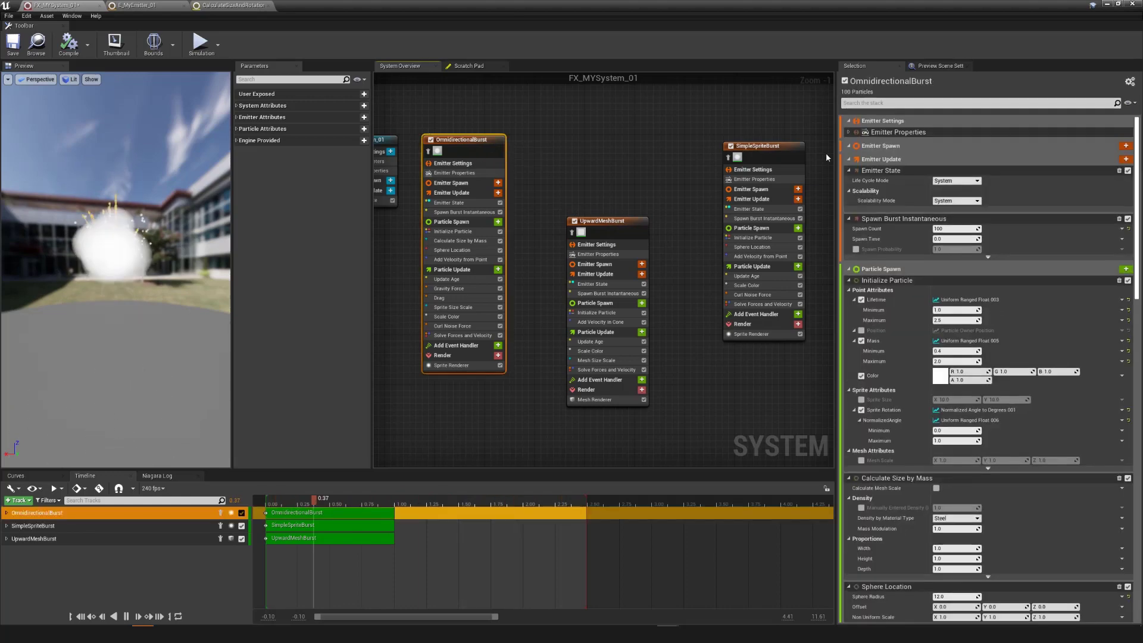
{"action": "left_click", "coordinate": [791, 156], "text": "shift"}
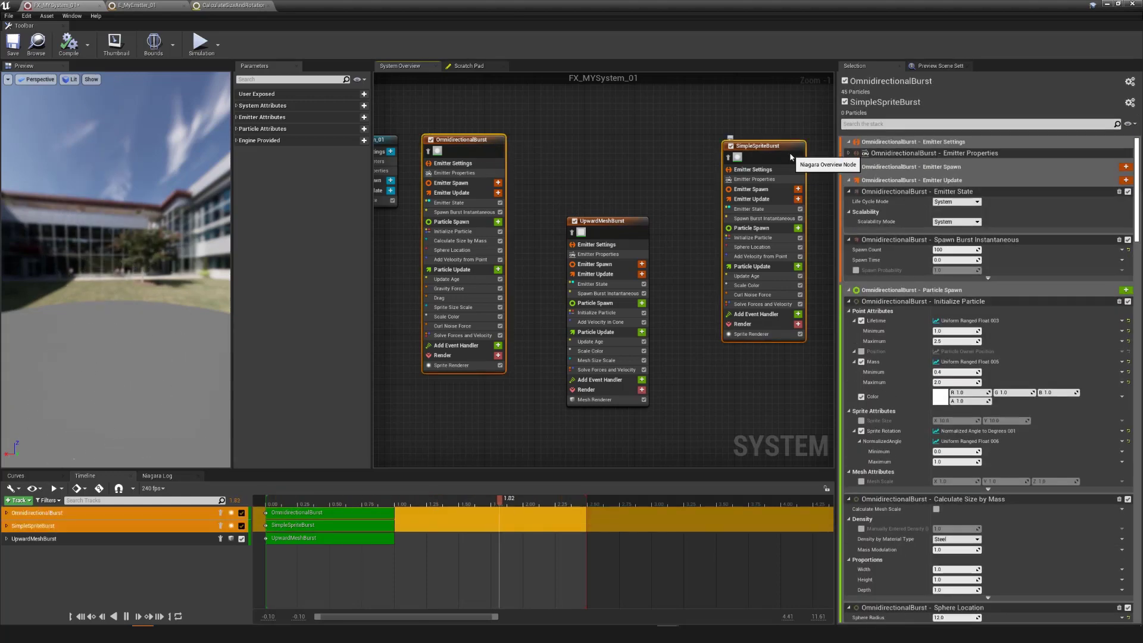
{"action": "left_click", "coordinate": [615, 238], "text": "shift"}
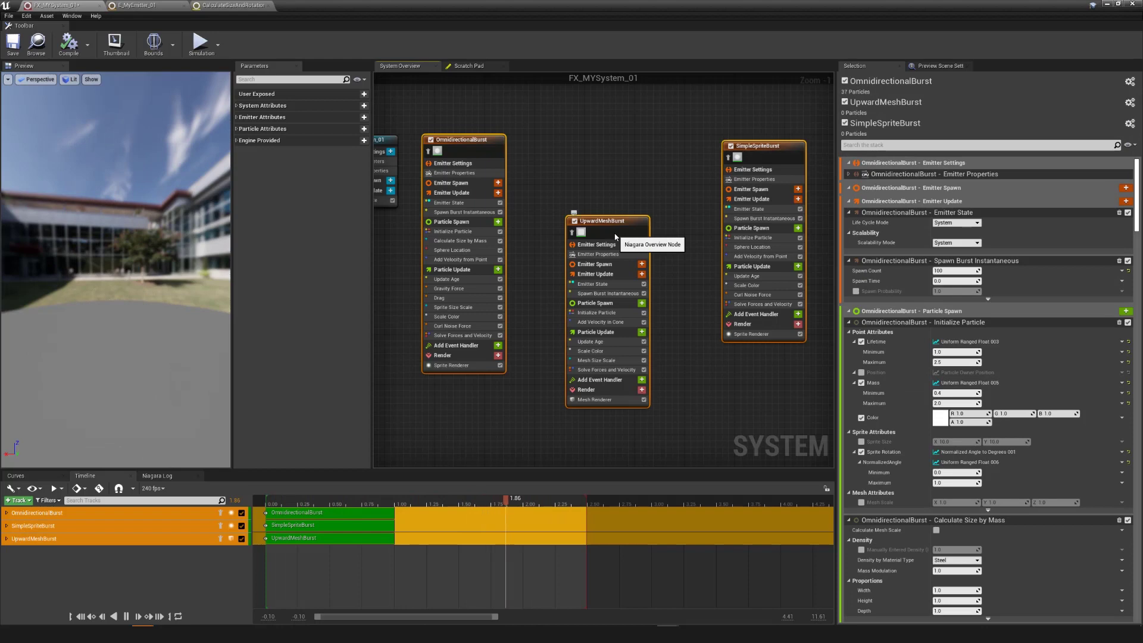
{"action": "right_click", "coordinate": [615, 237]}
{"action": "mouse_move", "coordinate": [653, 368]}
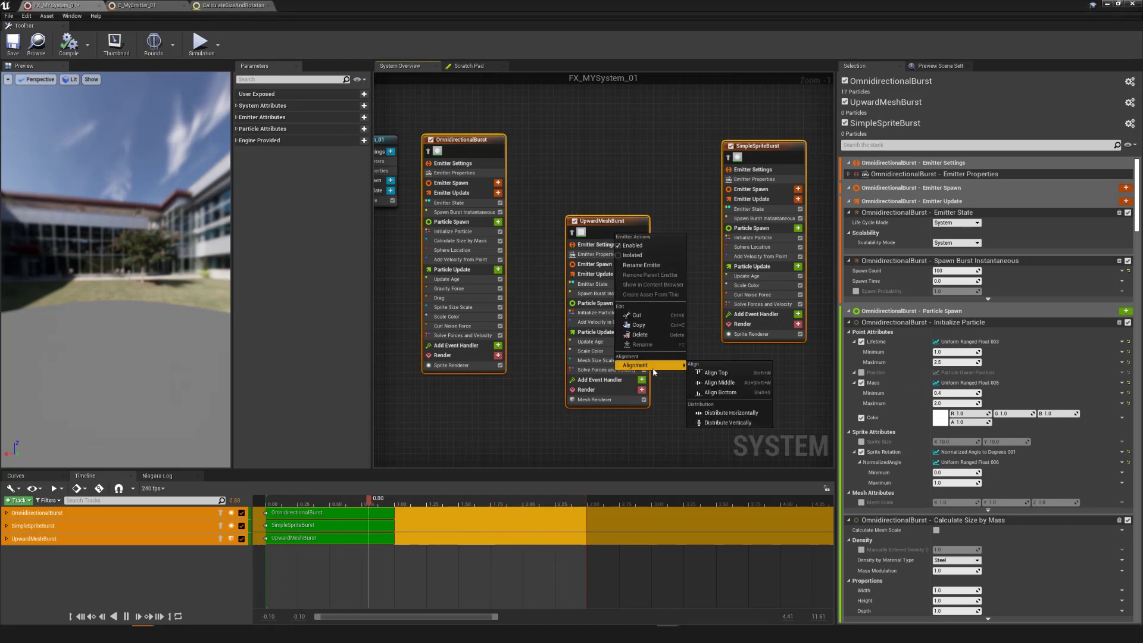
{"action": "left_click", "coordinate": [718, 373]}
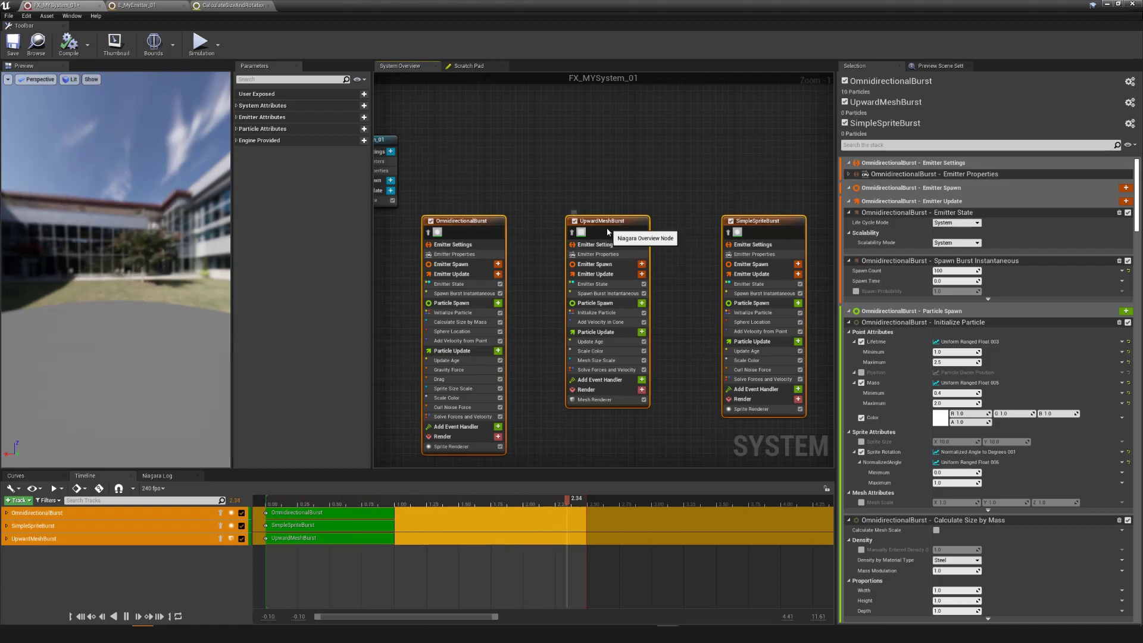
Move the three emitter nodes closer together into a compact row beside the system node
{"action": "left_click_drag", "start_coordinate": [608, 231], "coordinate": [577, 221]}
{"action": "left_click_drag", "start_coordinate": [755, 222], "coordinate": [673, 221]}
{"action": "left_click_drag", "start_coordinate": [489, 221], "coordinate": [499, 156]}
{"action": "left_click_drag", "start_coordinate": [795, 174], "coordinate": [689, 174]}
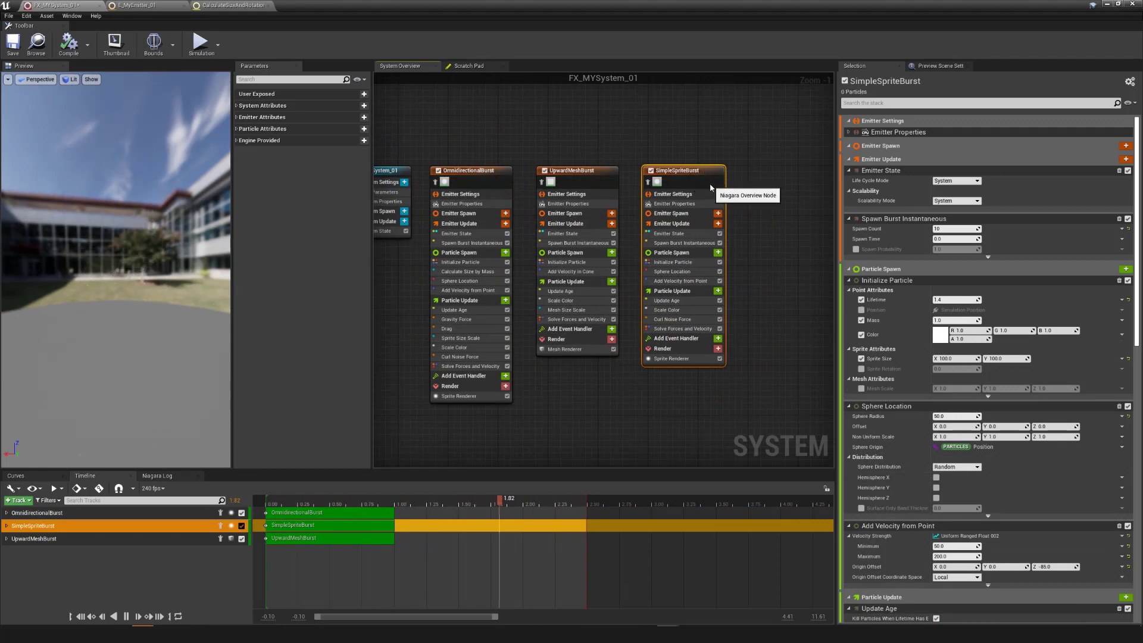
View the alignment and distribution options for the SimpleSpriteBurst emitter node
{"action": "right_click", "coordinate": [711, 189]}
{"action": "mouse_move", "coordinate": [734, 316]}
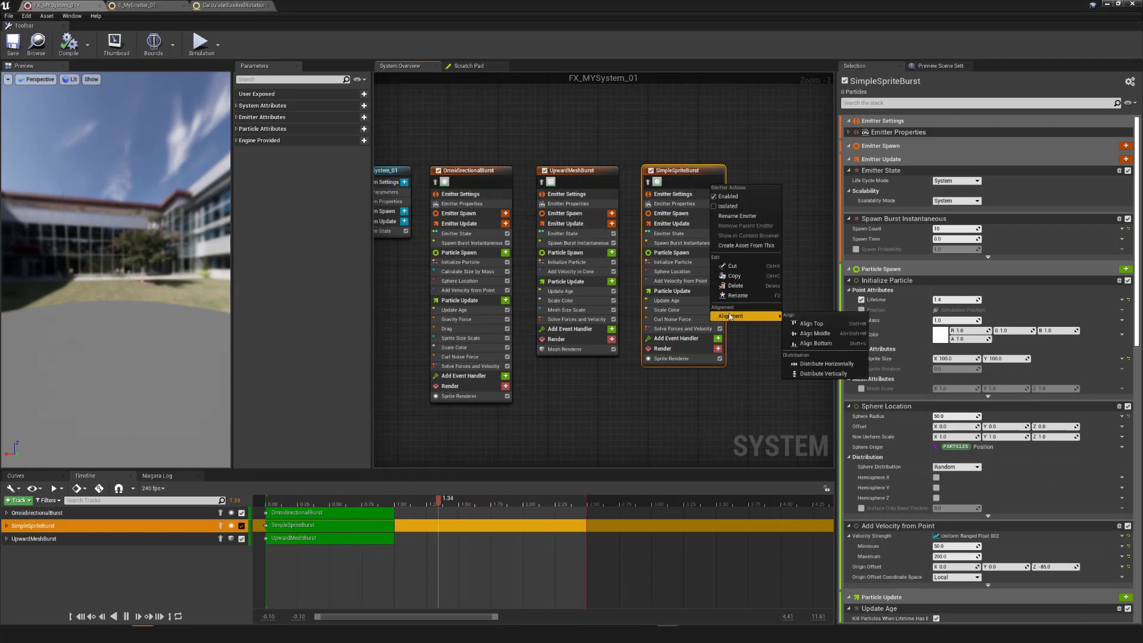
{"action": "left_click", "coordinate": [836, 373]}
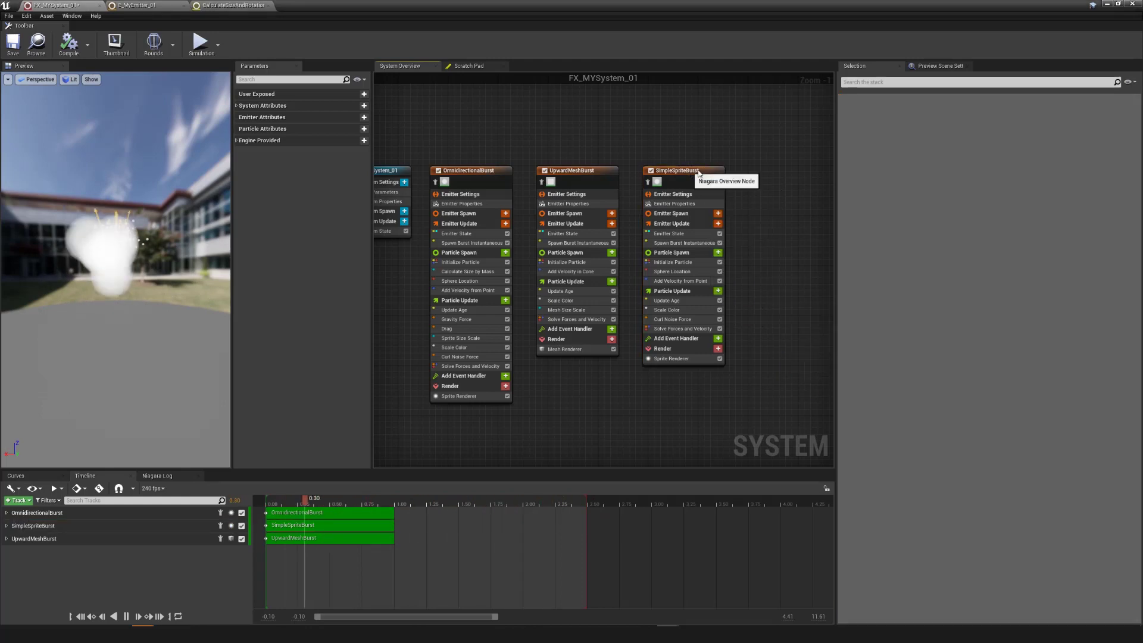
Space the nodes unevenly by moving SimpleSpriteBurst well away and keeping UpwardMeshBurst close to OmnidirectionalBurst
{"action": "left_click_drag", "start_coordinate": [685, 173], "coordinate": [783, 173]}
{"action": "mouse_move", "coordinate": [577, 173]}
{"action": "left_mouse_down"}
{"action": "mouse_move", "coordinate": [607, 174]}
{"action": "mouse_move", "coordinate": [576, 213]}
{"action": "mouse_move", "coordinate": [629, 173]}
{"action": "mouse_move", "coordinate": [587, 172]}
{"action": "left_mouse_up"}
Distribute the three emitter nodes horizontally, then shift them together slightly higher in the graph
{"action": "left_click", "coordinate": [476, 171], "text": "ctrl"}
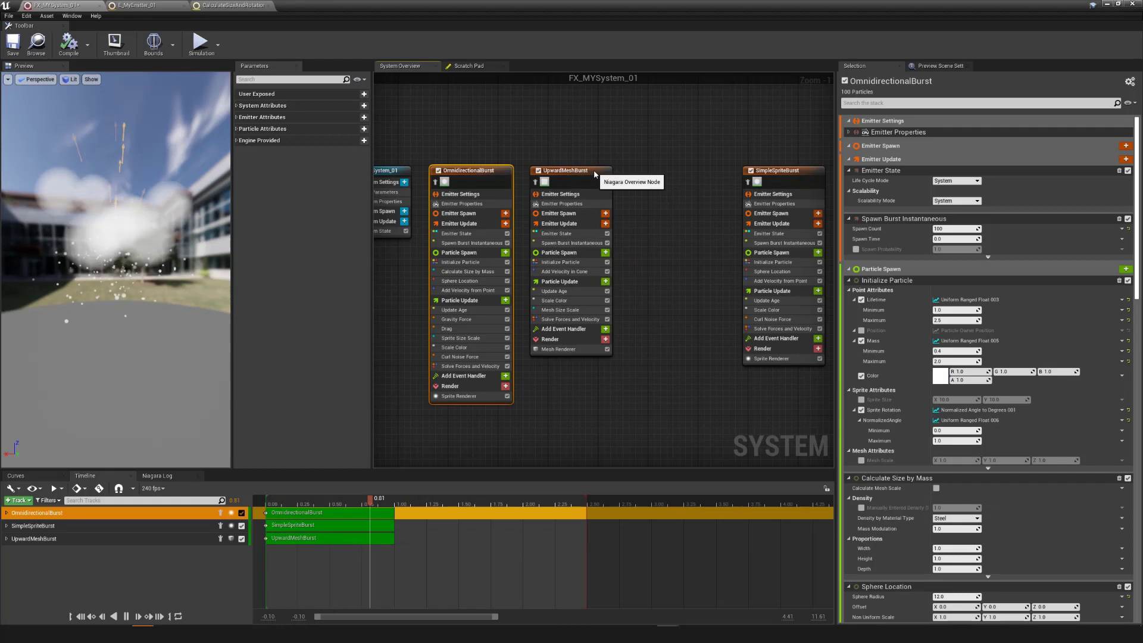
{"action": "left_click", "coordinate": [789, 184], "text": "ctrl"}
{"action": "right_click", "coordinate": [807, 172]}
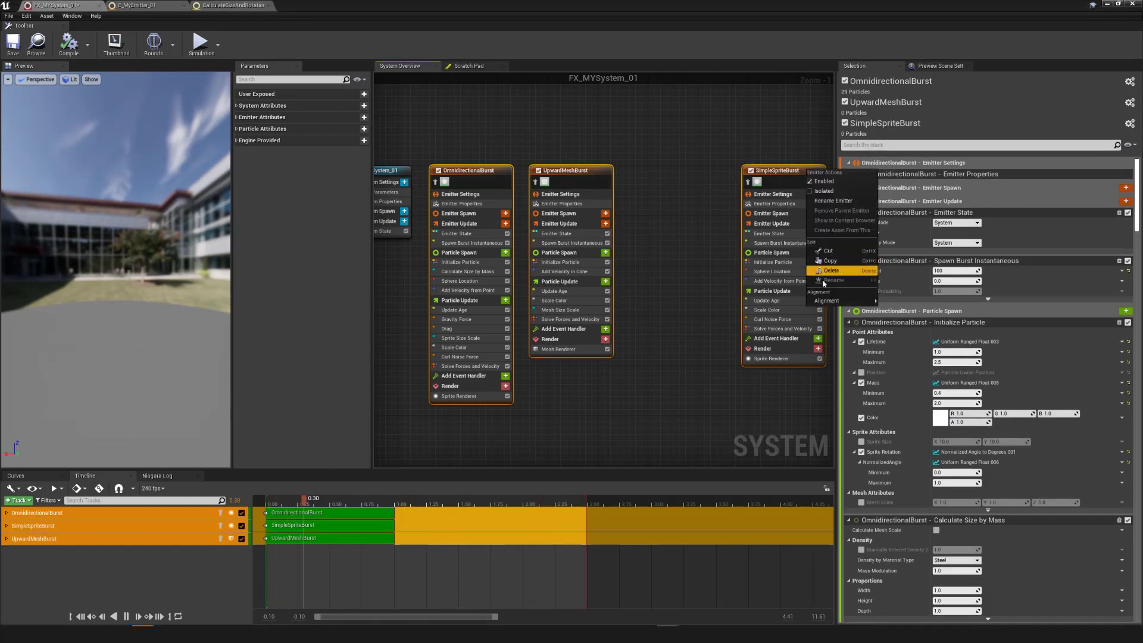
{"action": "mouse_move", "coordinate": [831, 301]}
{"action": "left_click", "coordinate": [923, 349]}
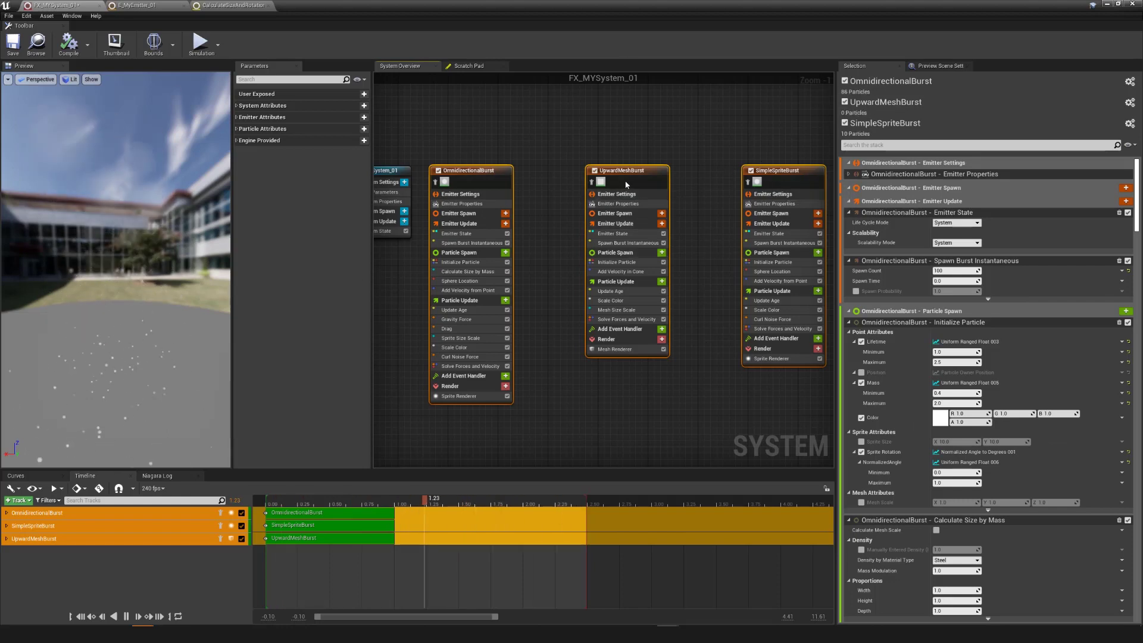
{"action": "left_click_drag", "start_coordinate": [633, 160], "coordinate": [629, 148]}
{"action": "left_click", "coordinate": [640, 131]}
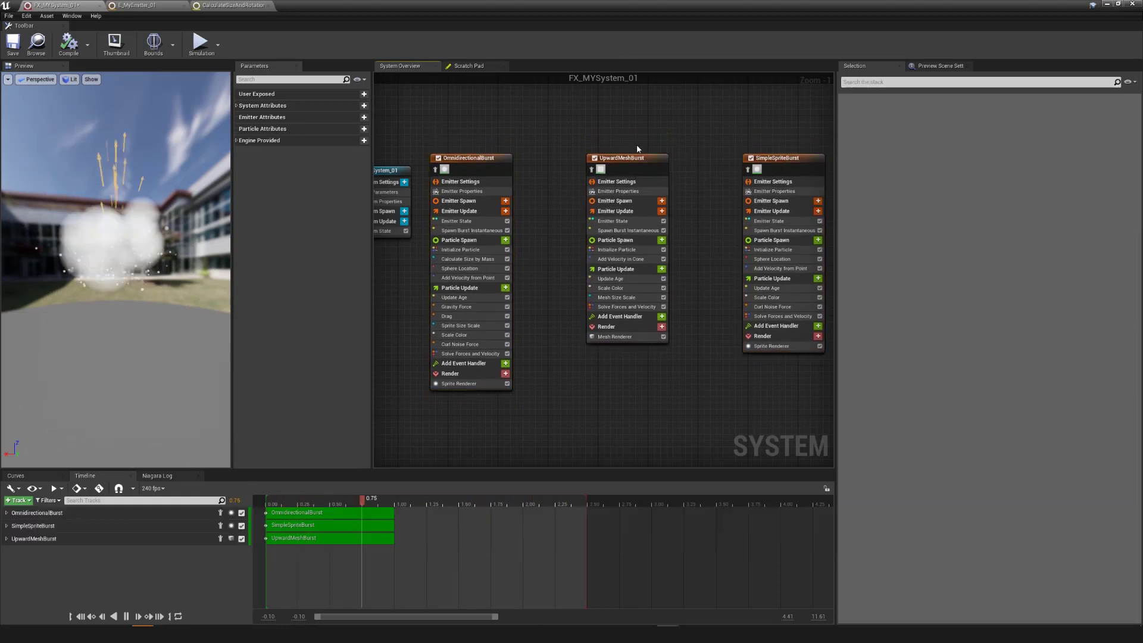
Select the OmnidirectionalBurst, UpwardMeshBurst and SimpleSpriteBurst nodes and distribute them vertically
{"action": "left_click", "coordinate": [488, 167]}
{"action": "left_click_drag", "start_coordinate": [630, 159], "coordinate": [643, 159], "text": "shift"}
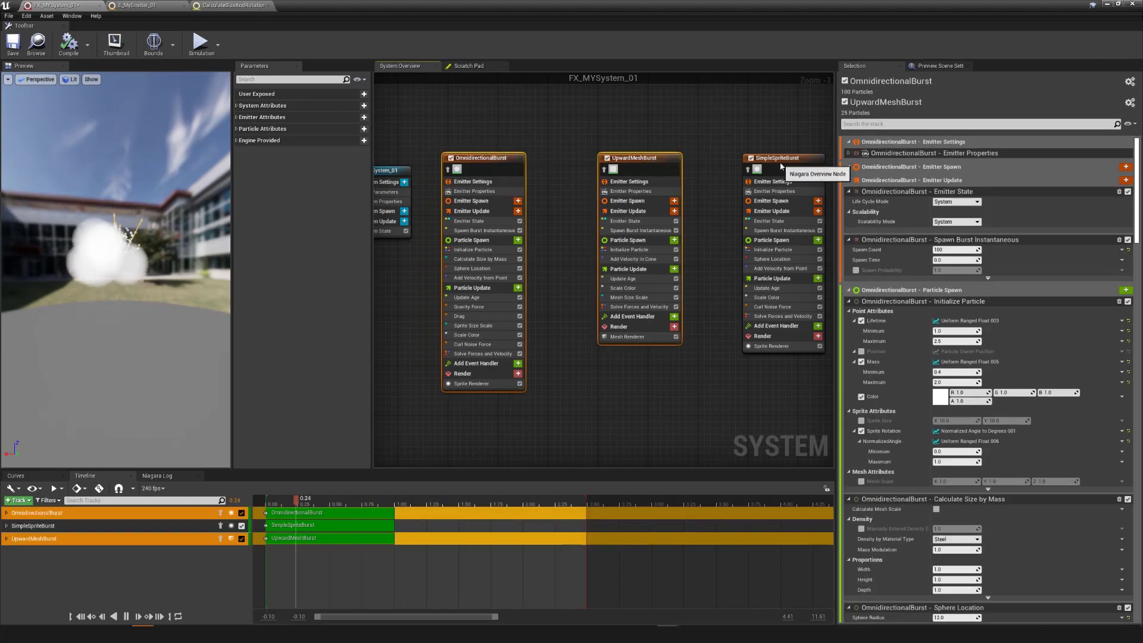
{"action": "left_click", "coordinate": [790, 161], "text": "shift"}
{"action": "right_click_drag", "start_coordinate": [793, 160], "coordinate": [790, 161]}
{"action": "right_click", "coordinate": [789, 161]}
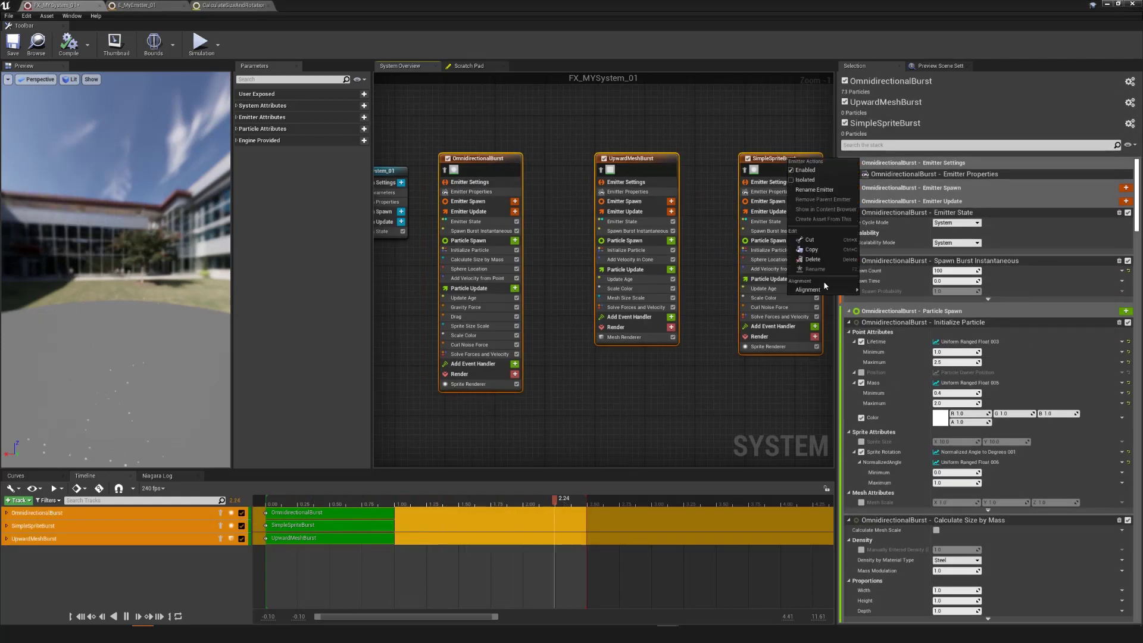
{"action": "left_click", "coordinate": [887, 351]}
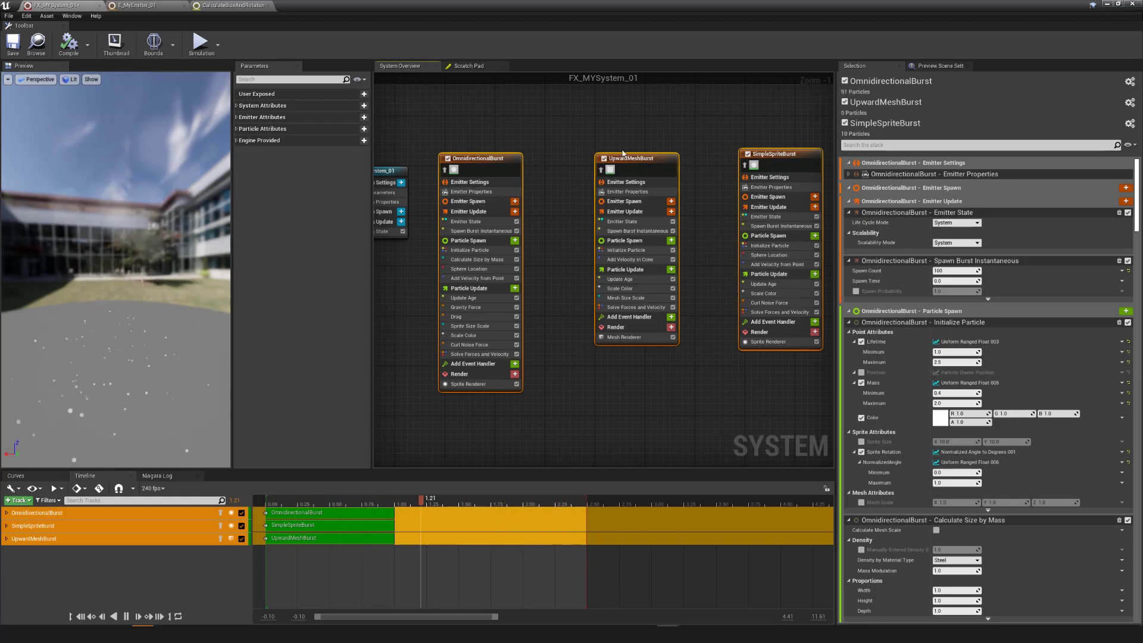
{"action": "left_click", "coordinate": [625, 120]}
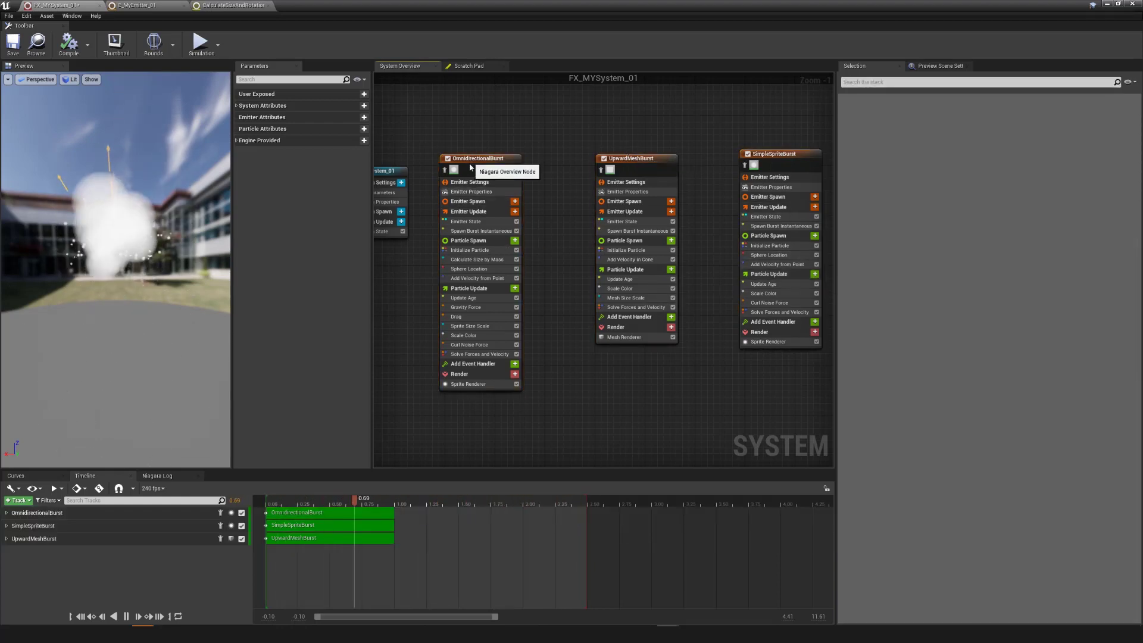
Move the OmnidirectionalBurst node slightly down and bring UpwardMeshBurst and SimpleSpriteBurst beside it in a compact, level row
{"action": "left_click_drag", "start_coordinate": [471, 158], "coordinate": [471, 171]}
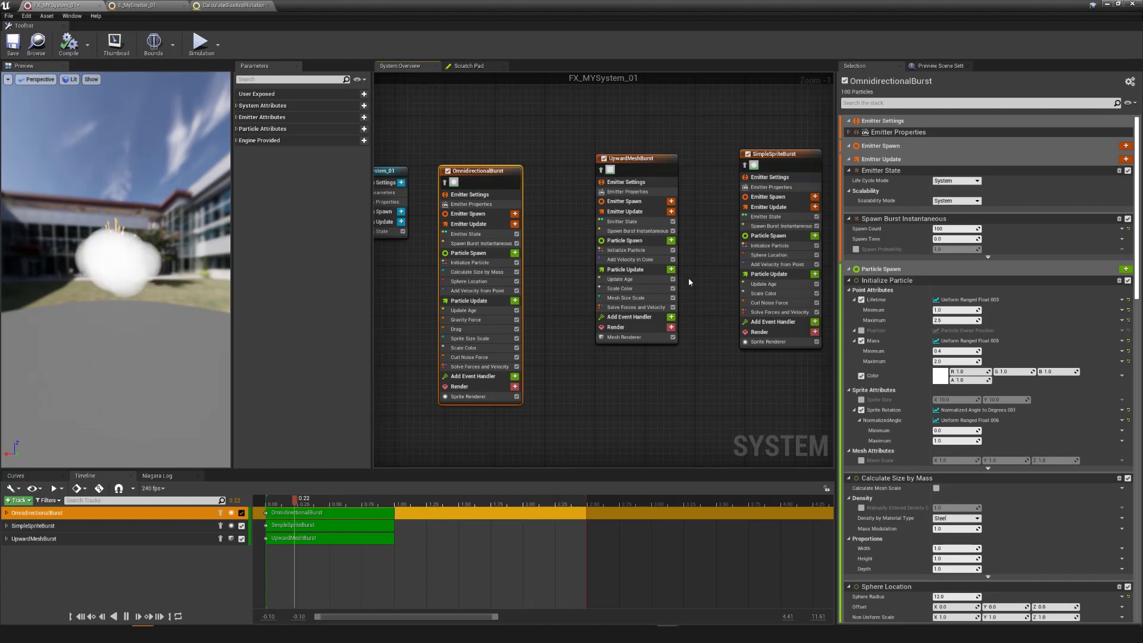
{"action": "left_click_drag", "start_coordinate": [637, 158], "coordinate": [581, 171]}
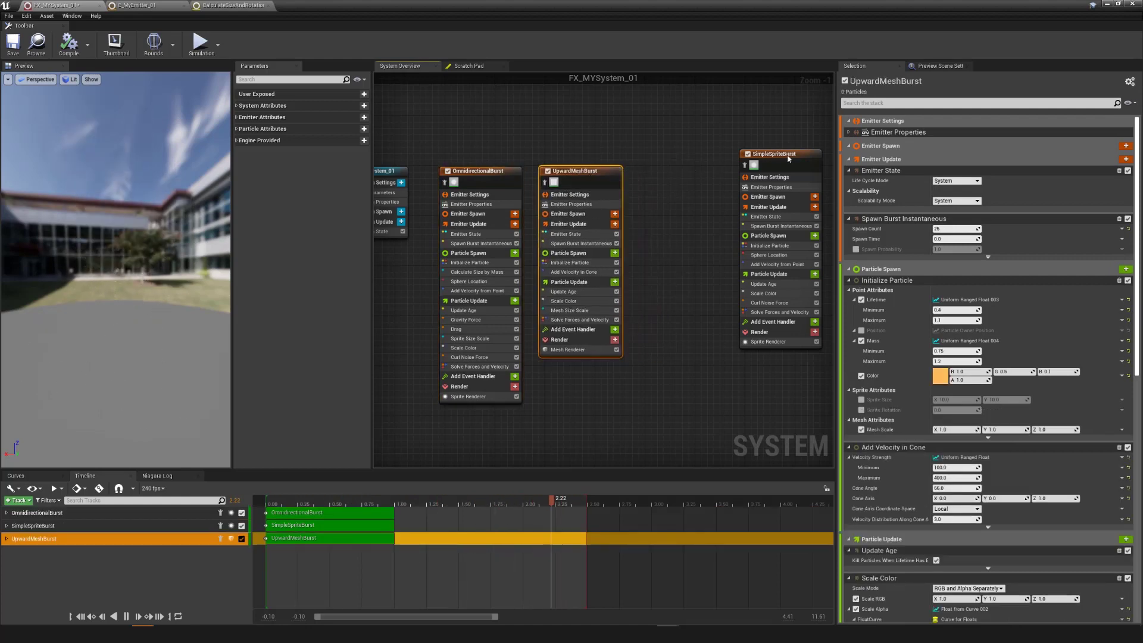
{"action": "left_click_drag", "start_coordinate": [780, 156], "coordinate": [678, 174]}
{"action": "right_click_drag", "start_coordinate": [796, 241], "coordinate": [836, 205]}
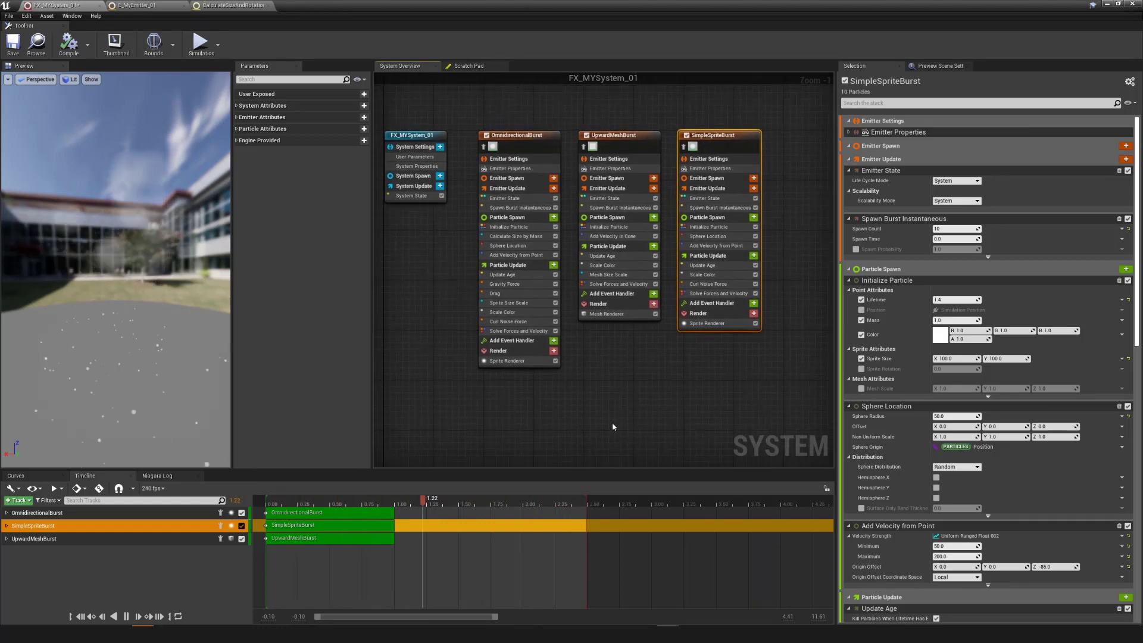
View the context options of the empty graph area, including Add Emitter, Add Comment and Clear Isolated
{"action": "right_click", "coordinate": [642, 385]}
{"action": "mouse_move", "coordinate": [684, 401]}
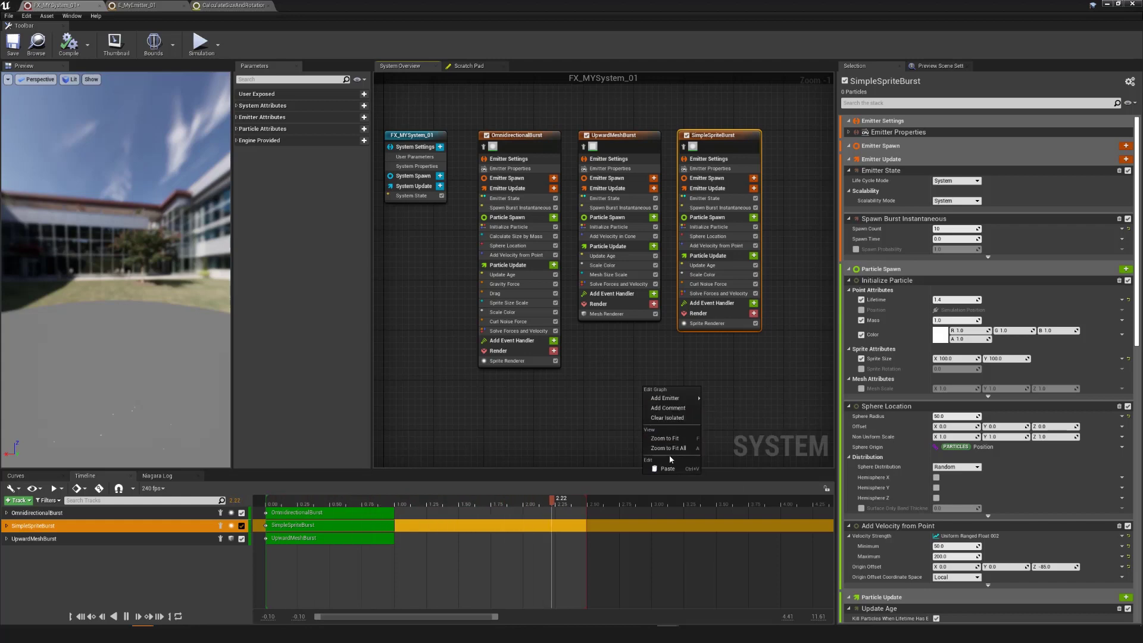
{"action": "left_click", "coordinate": [623, 357]}
{"action": "right_click", "coordinate": [623, 360]}
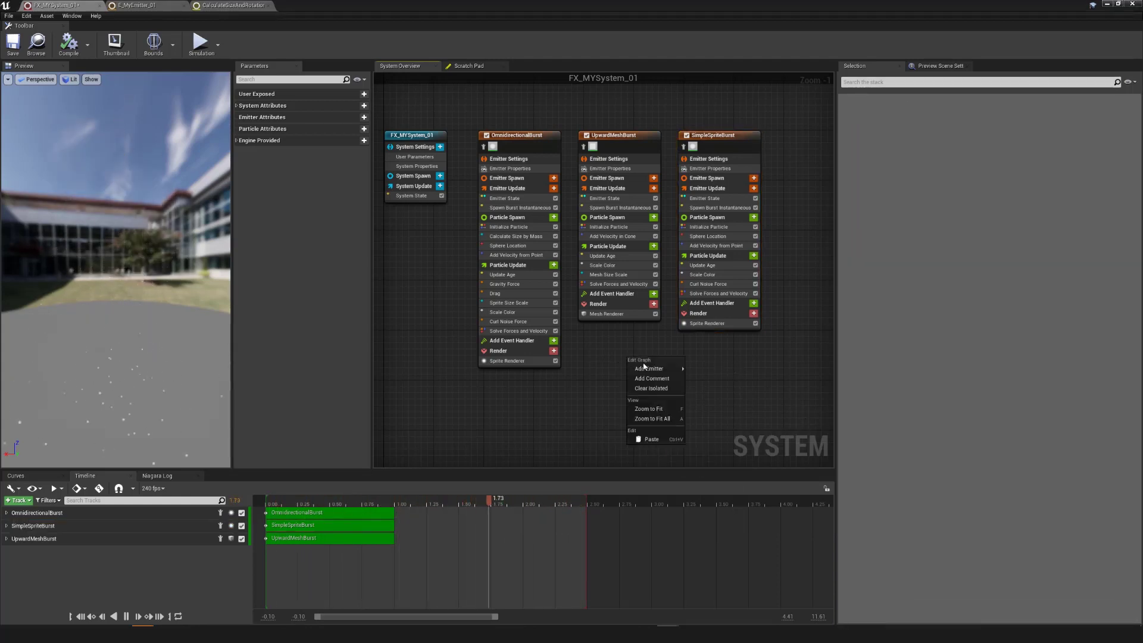
{"action": "left_click", "coordinate": [677, 353]}
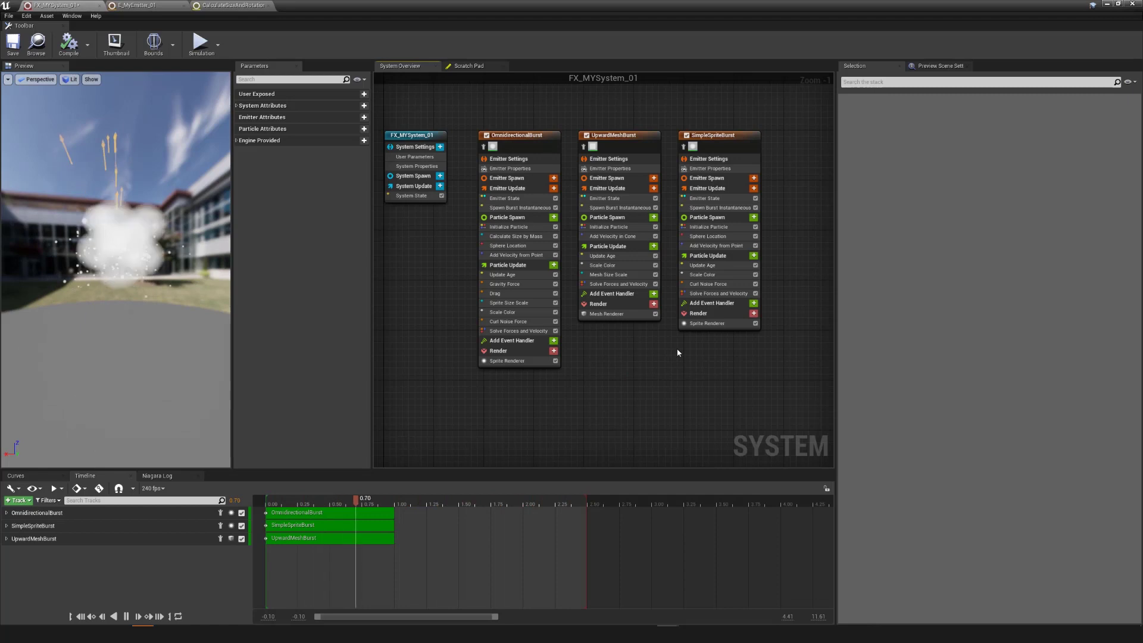
Add a comment box around the UpwardMeshBurst and SimpleSpriteBurst nodes and title it "Burst"
{"action": "left_click", "coordinate": [619, 136]}
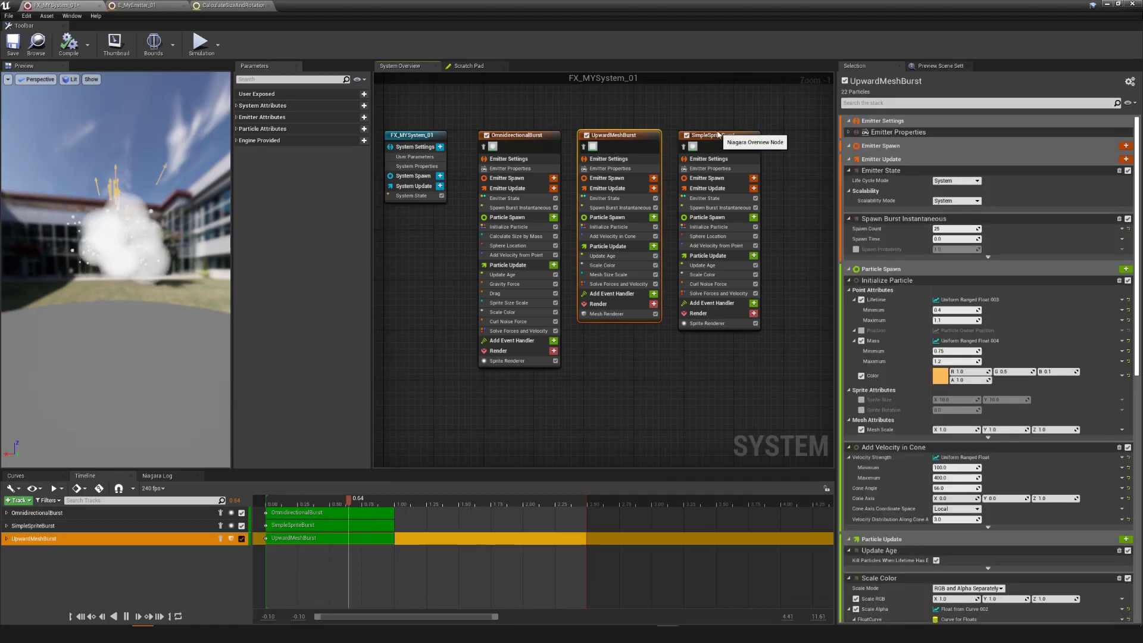
{"action": "left_click", "coordinate": [717, 135], "text": "shift"}
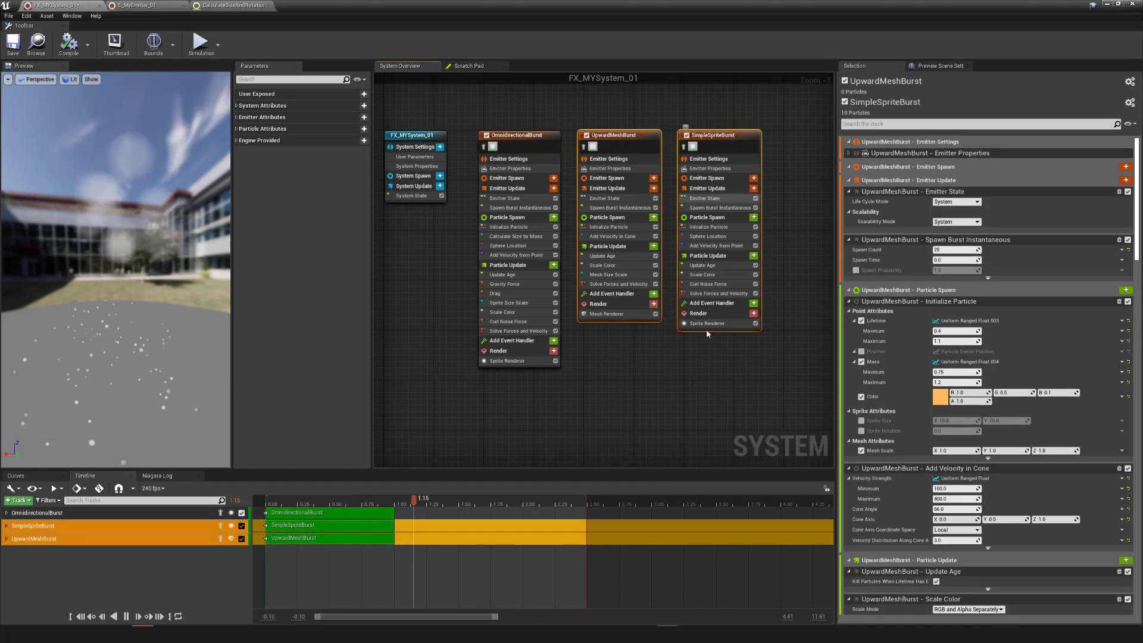
{"action": "right_click", "coordinate": [660, 394]}
{"action": "left_click", "coordinate": [691, 414]}
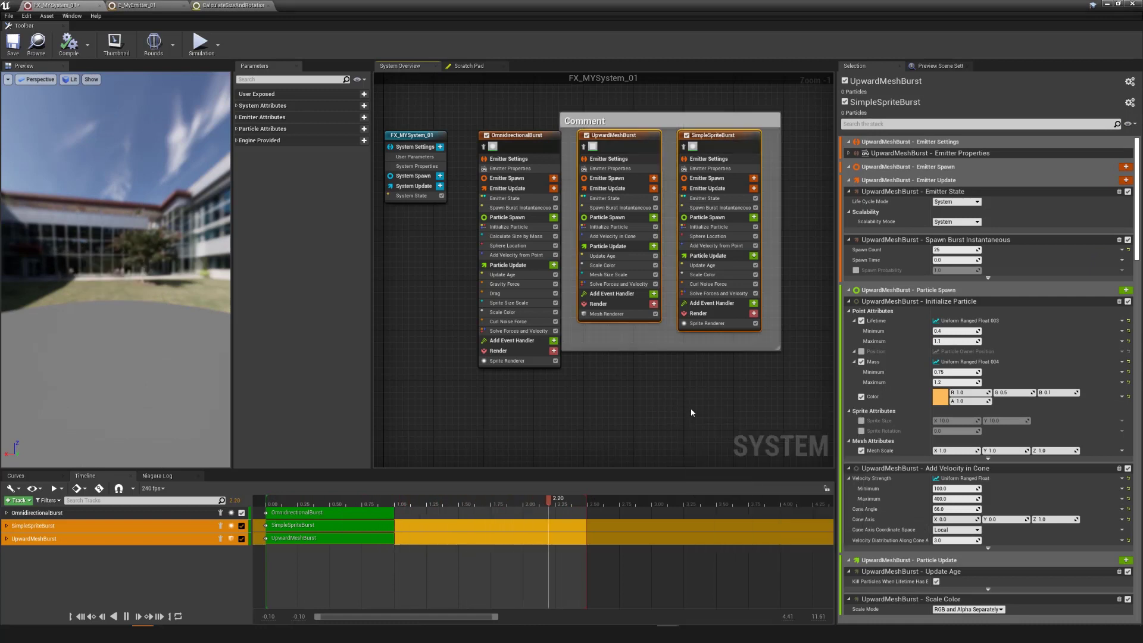
{"action": "double_click", "coordinate": [593, 118]}
{"action": "type", "text": "Burst"}
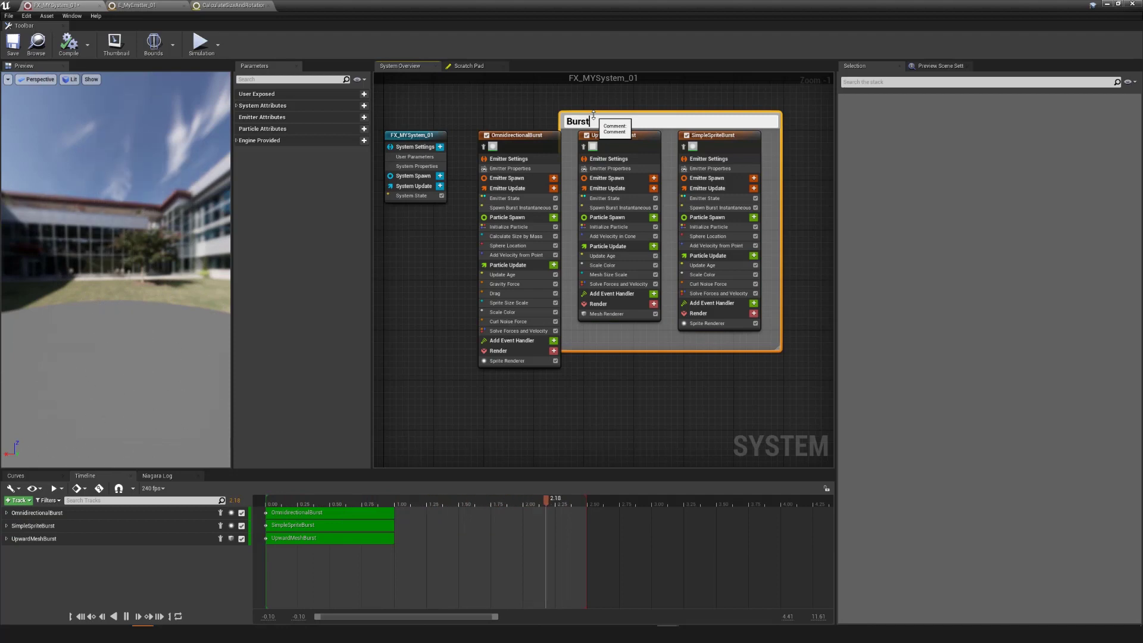
{"action": "key", "text": "Return"}
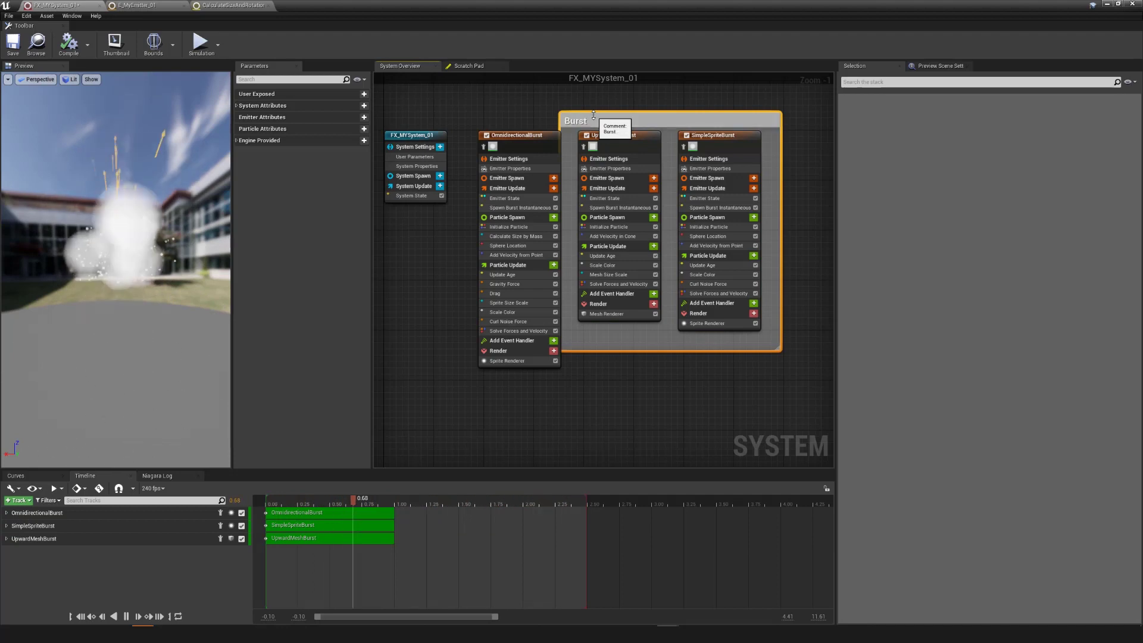
Move the Burst comment box with its nodes slightly away from OmnidirectionalBurst and delete the comment
{"action": "left_click_drag", "start_coordinate": [621, 120], "coordinate": [646, 125]}
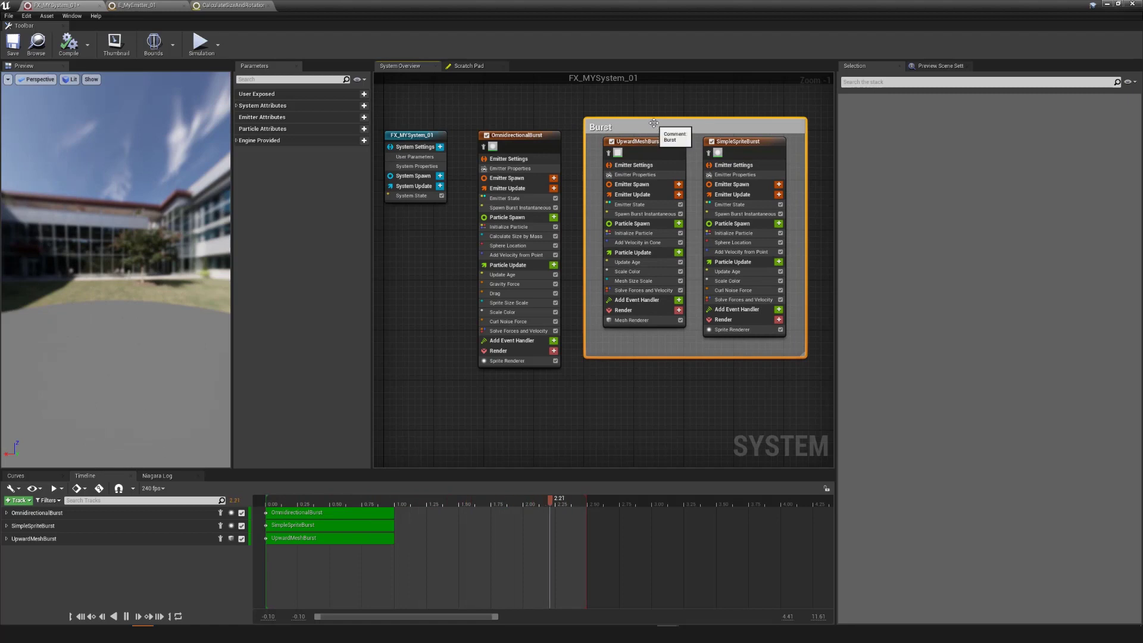
{"action": "key", "text": "Delete"}
Isolate the OmnidirectionalBurst and UpwardMeshBurst emitters, and clear the isolation again
{"action": "right_click", "coordinate": [664, 363]}
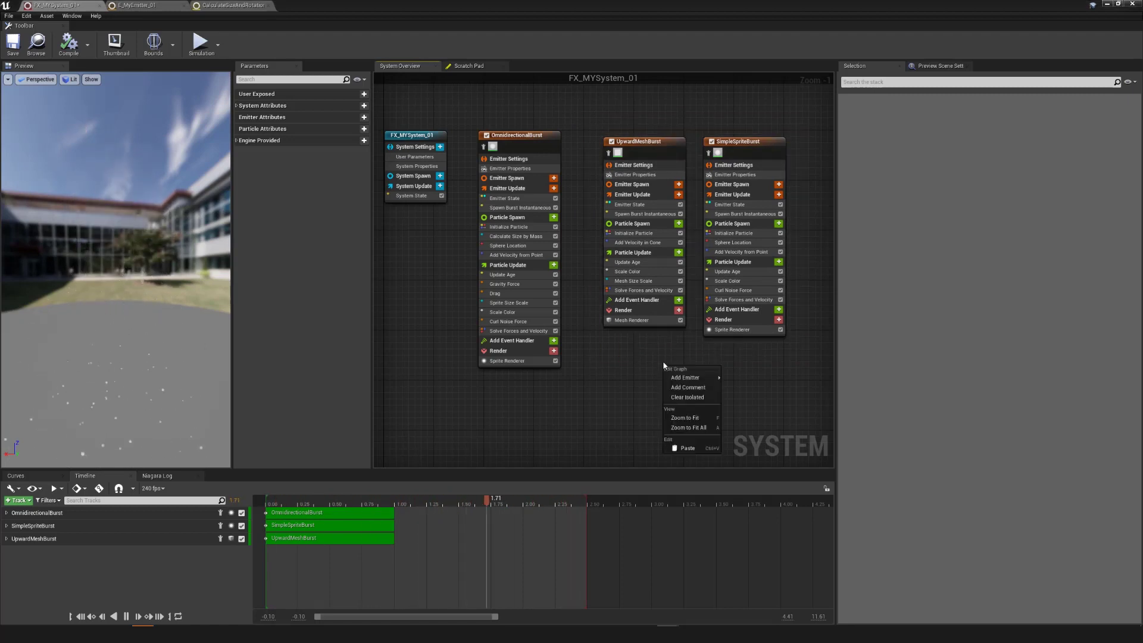
{"action": "left_click", "coordinate": [536, 143]}
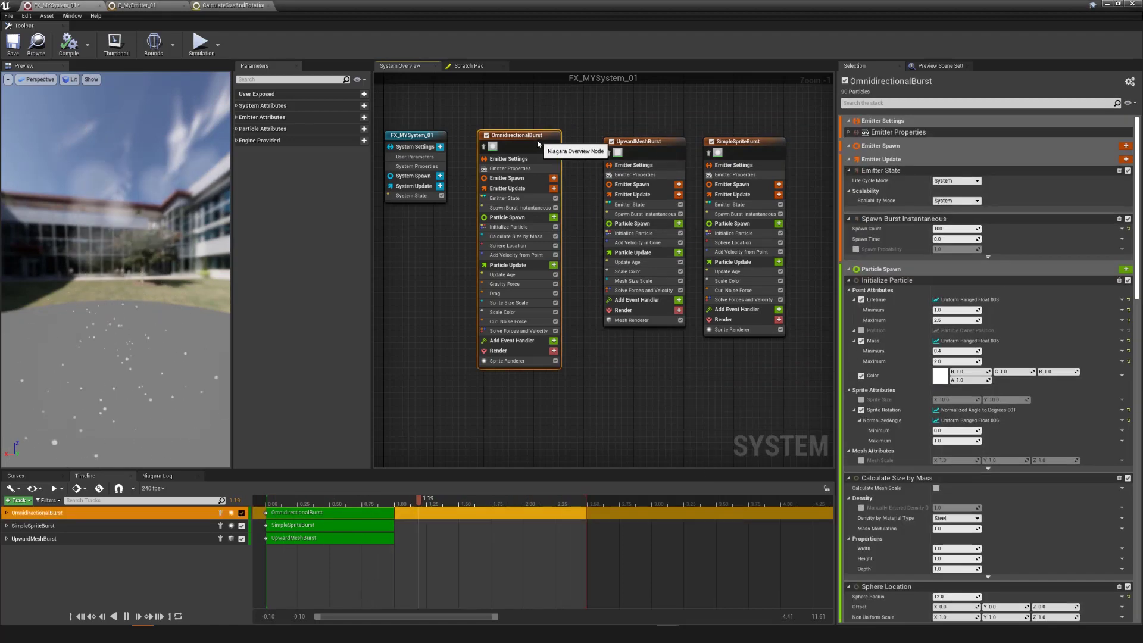
{"action": "right_click", "coordinate": [536, 144]}
{"action": "left_click", "coordinate": [553, 164]}
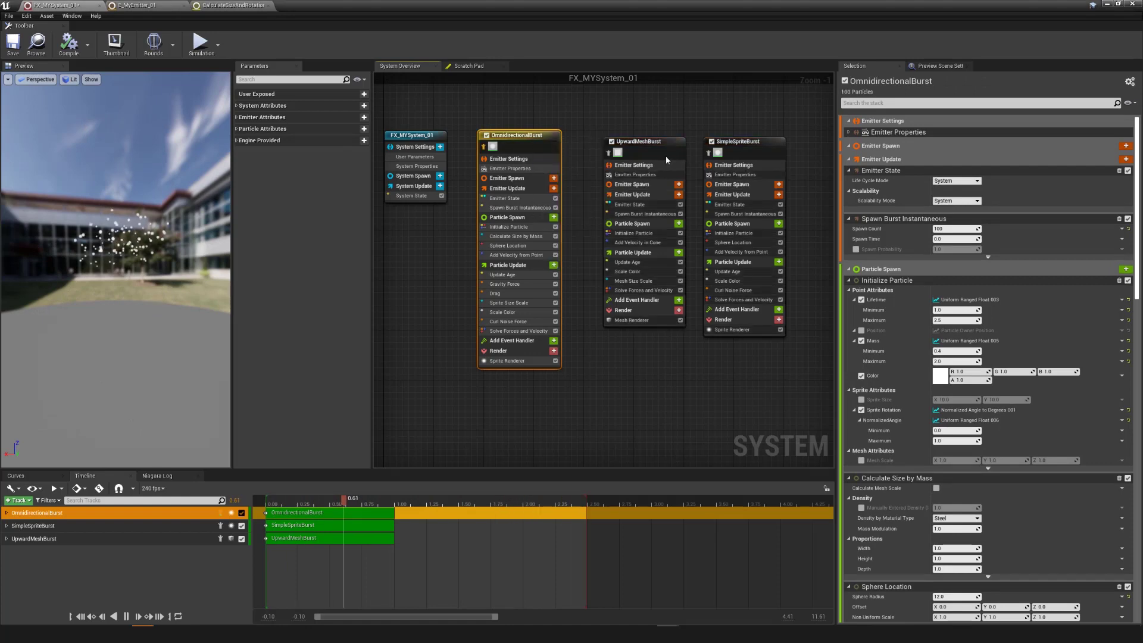
{"action": "right_click", "coordinate": [663, 157]}
{"action": "left_click", "coordinate": [679, 179]}
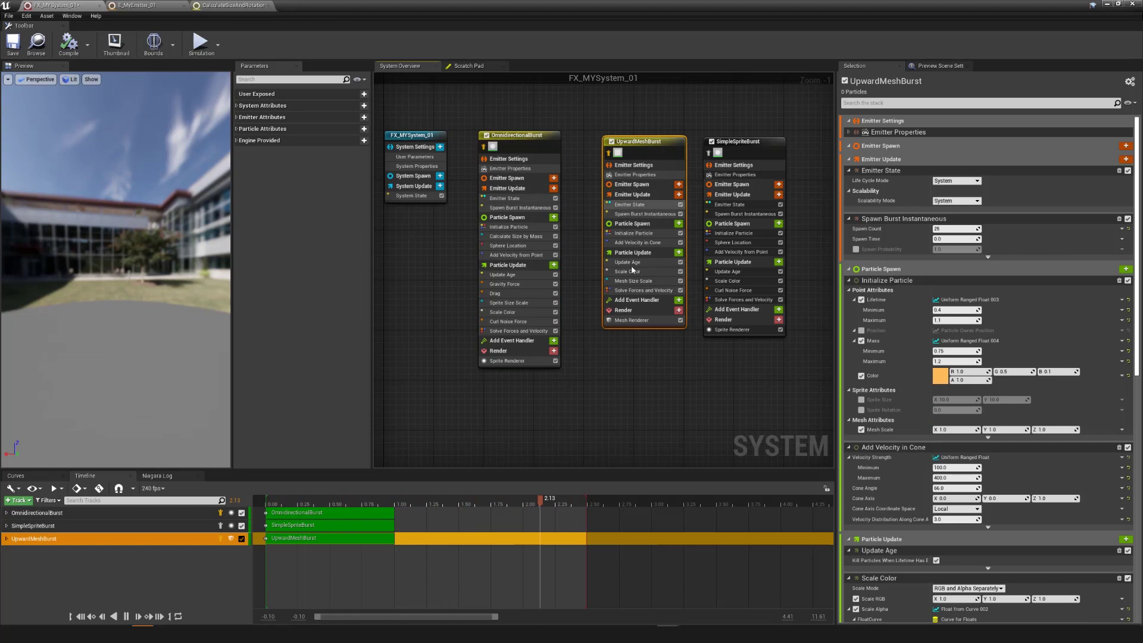
{"action": "right_click", "coordinate": [684, 393]}
{"action": "left_click", "coordinate": [717, 429]}
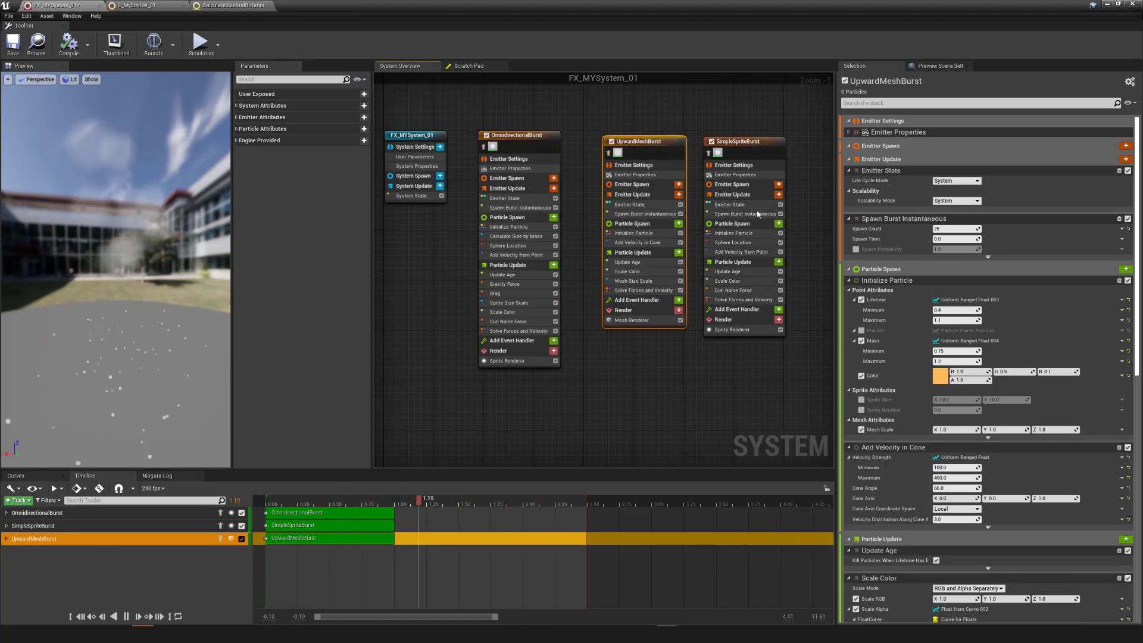
Move the UpwardMeshBurst and SimpleSpriteBurst nodes slightly closer to OmnidirectionalBurst
{"action": "left_click_drag", "start_coordinate": [663, 137], "coordinate": [644, 137]}
{"action": "left_click_drag", "start_coordinate": [746, 148], "coordinate": [734, 147]}
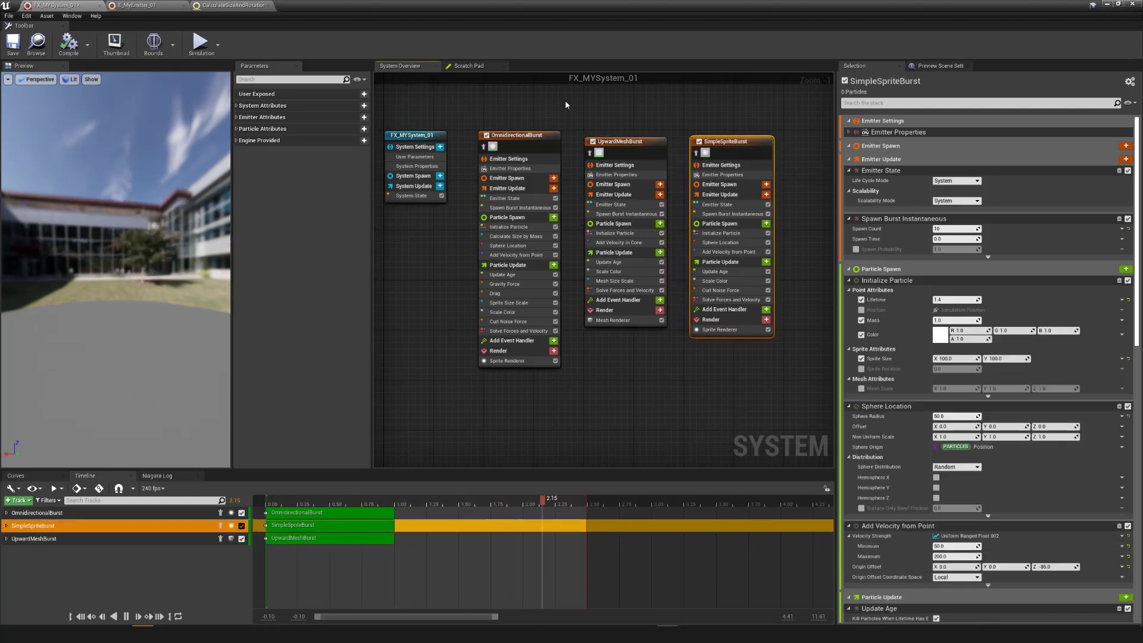
View the graph's Zoom to Fit and Zoom to Fit All options and look over the emitter nodes
{"action": "right_click", "coordinate": [653, 426]}
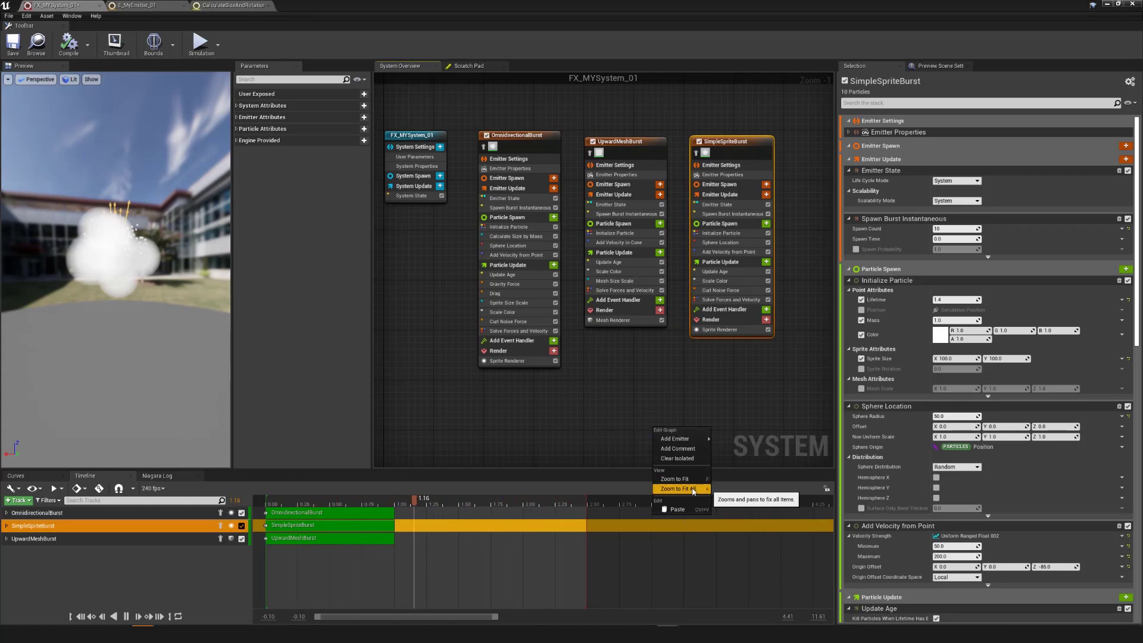
{"action": "mouse_move", "coordinate": [654, 385]}
{"action": "right_mouse_down"}
{"action": "mouse_move", "coordinate": [665, 406]}
{"action": "mouse_move", "coordinate": [644, 399]}
{"action": "right_mouse_up"}
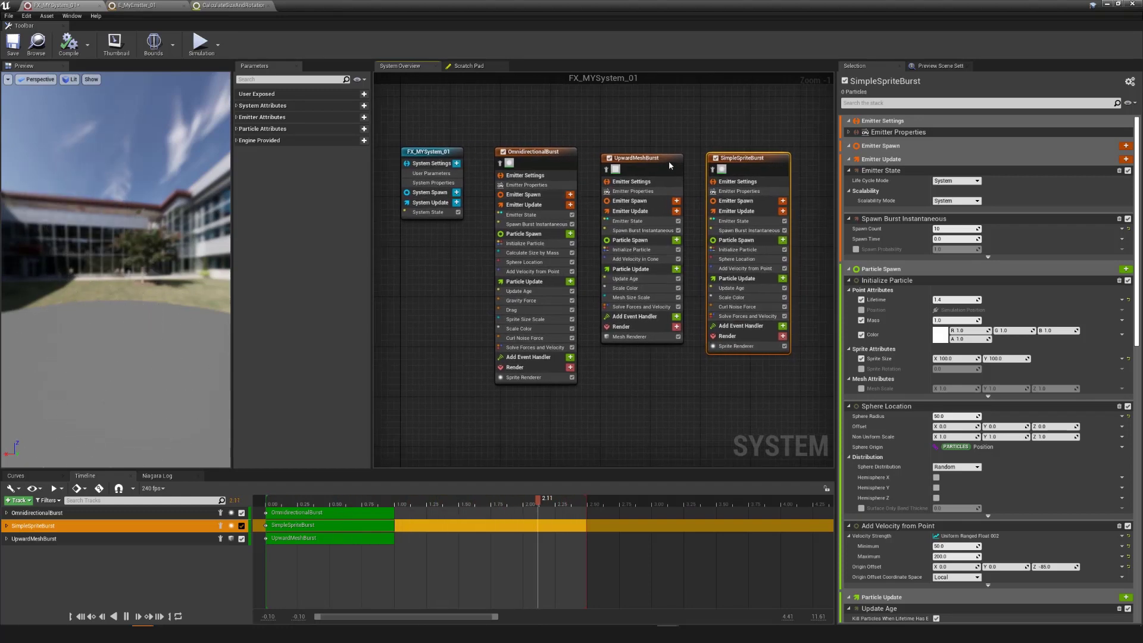
{"action": "left_click", "coordinate": [553, 156]}
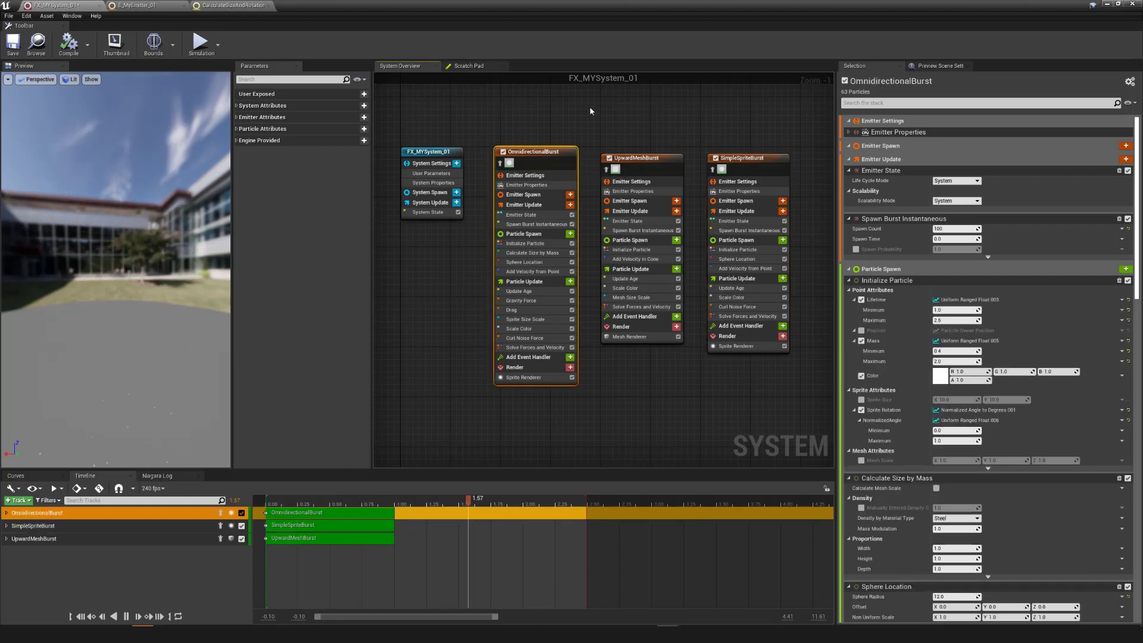
{"action": "right_click_drag", "start_coordinate": [590, 108], "coordinate": [457, 202]}
{"action": "right_click_drag", "start_coordinate": [416, 239], "coordinate": [598, 138]}
{"action": "scroll", "coordinate": [529, 181], "scroll_direction": "up", "scroll_amount": 1}
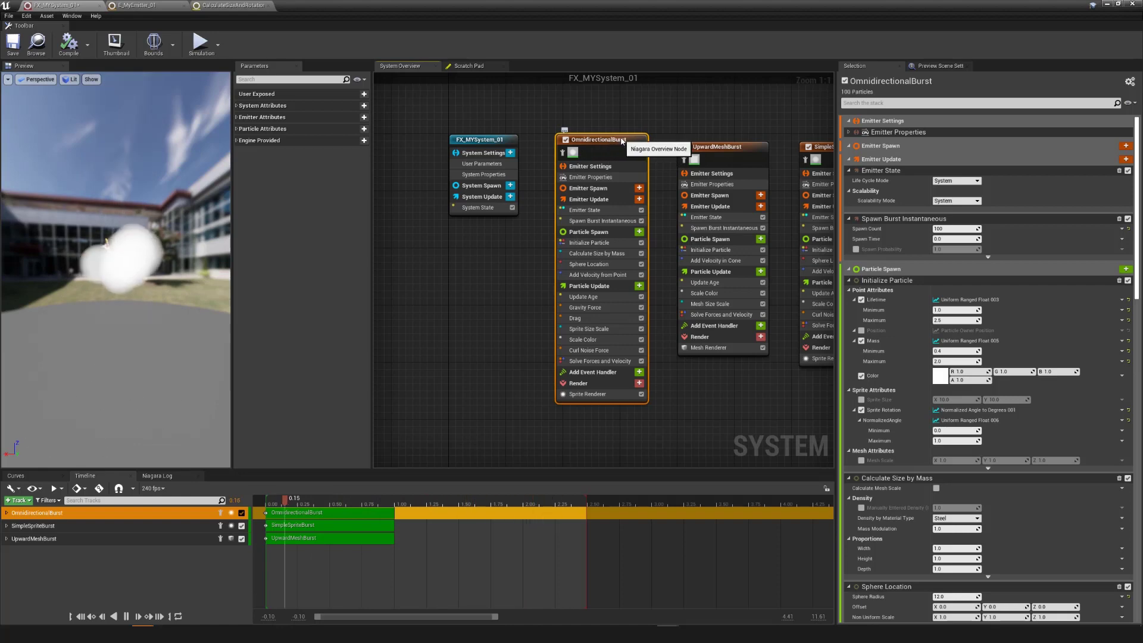
{"action": "left_click", "coordinate": [657, 120]}
Zoom far out of the system graph and fit all nodes back into view
{"action": "right_click_drag", "start_coordinate": [680, 119], "coordinate": [462, 299]}
{"action": "scroll", "coordinate": [665, 119], "scroll_direction": "down", "scroll_amount": 4}
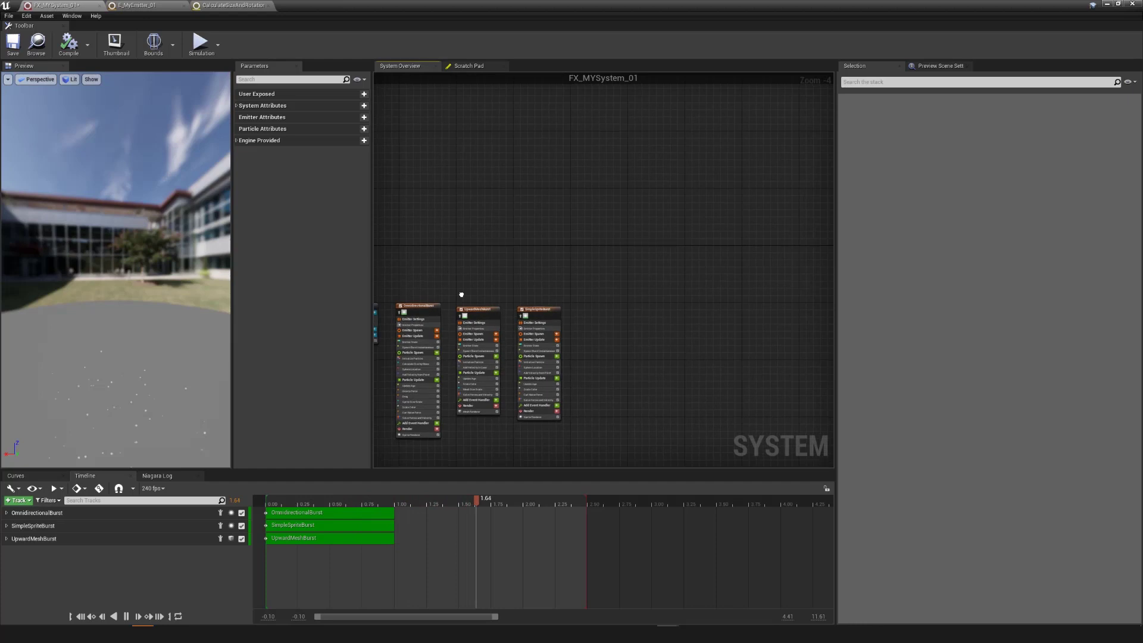
{"action": "scroll", "coordinate": [438, 327], "scroll_direction": "down", "scroll_amount": 8}
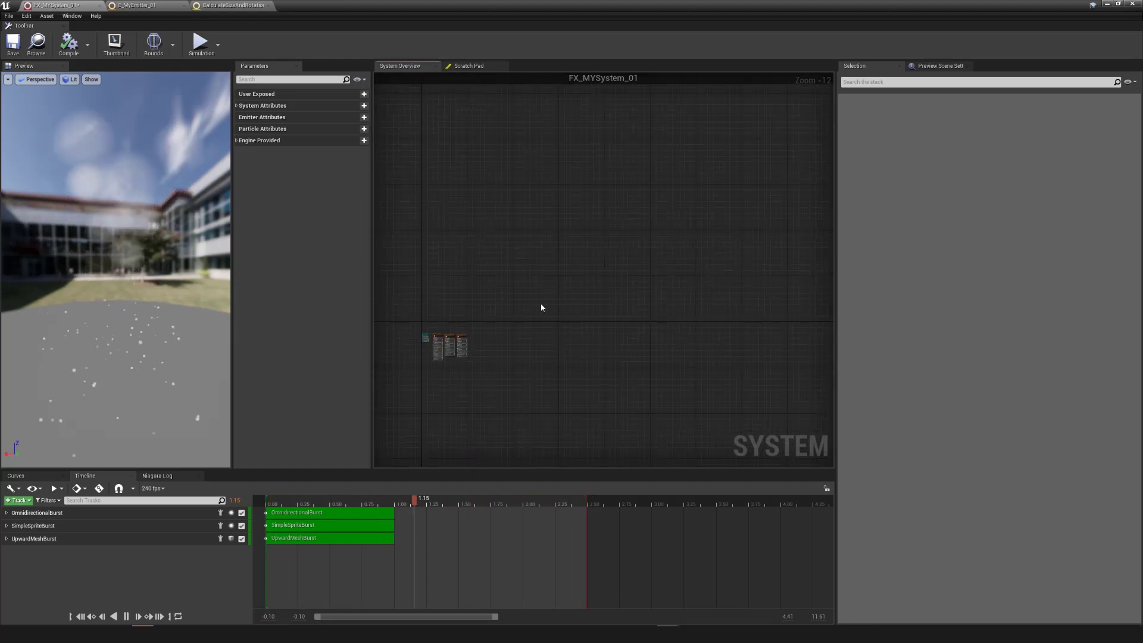
{"action": "key", "text": "Home"}
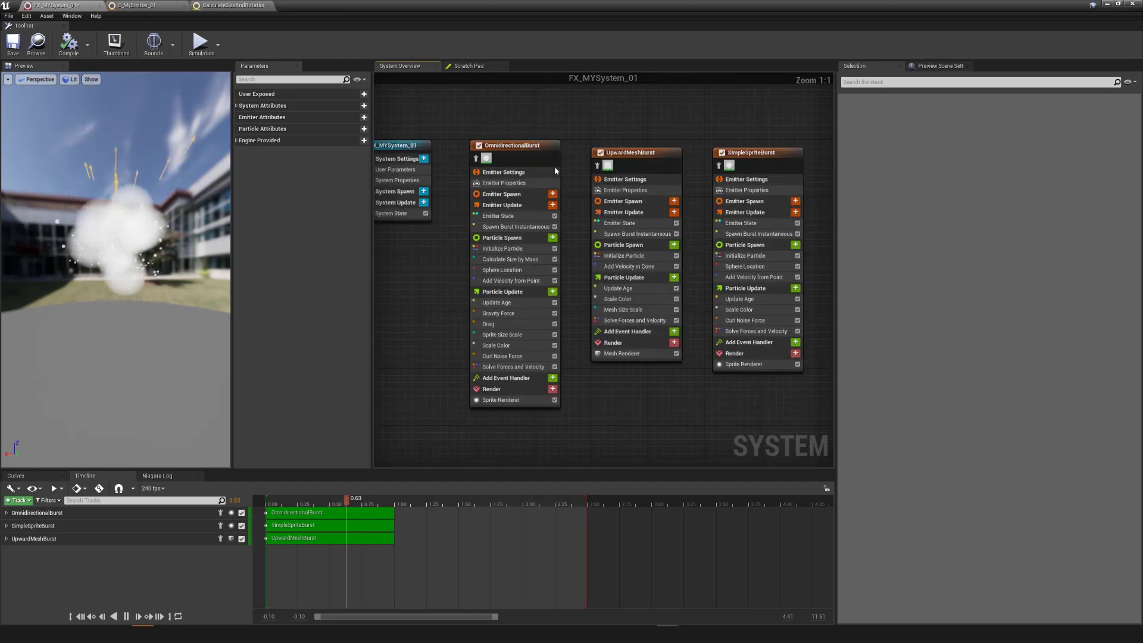
{"action": "scroll", "coordinate": [556, 174], "scroll_direction": "down", "scroll_amount": 2}
{"action": "right_click_drag", "start_coordinate": [660, 371], "coordinate": [671, 380]}
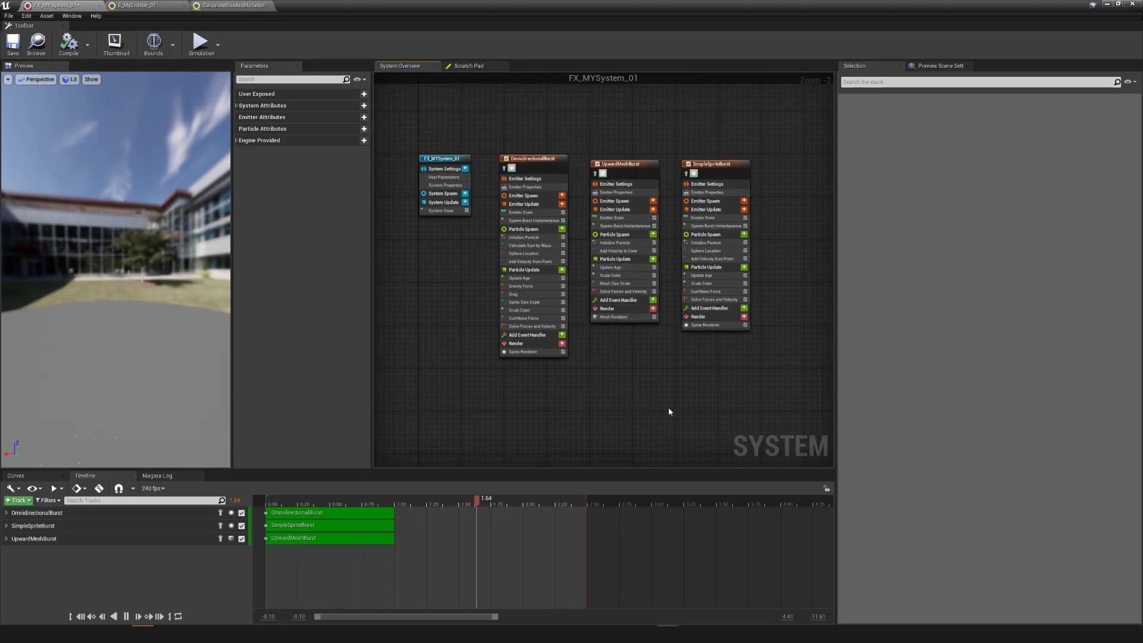
Select the OmnidirectionalBurst and UpwardMeshBurst nodes and zoom the graph to fit them
{"action": "left_click_drag", "start_coordinate": [559, 119], "coordinate": [627, 377]}
{"action": "key", "text": "f"}
{"action": "scroll", "coordinate": [629, 376], "scroll_direction": "down", "scroll_amount": 7}
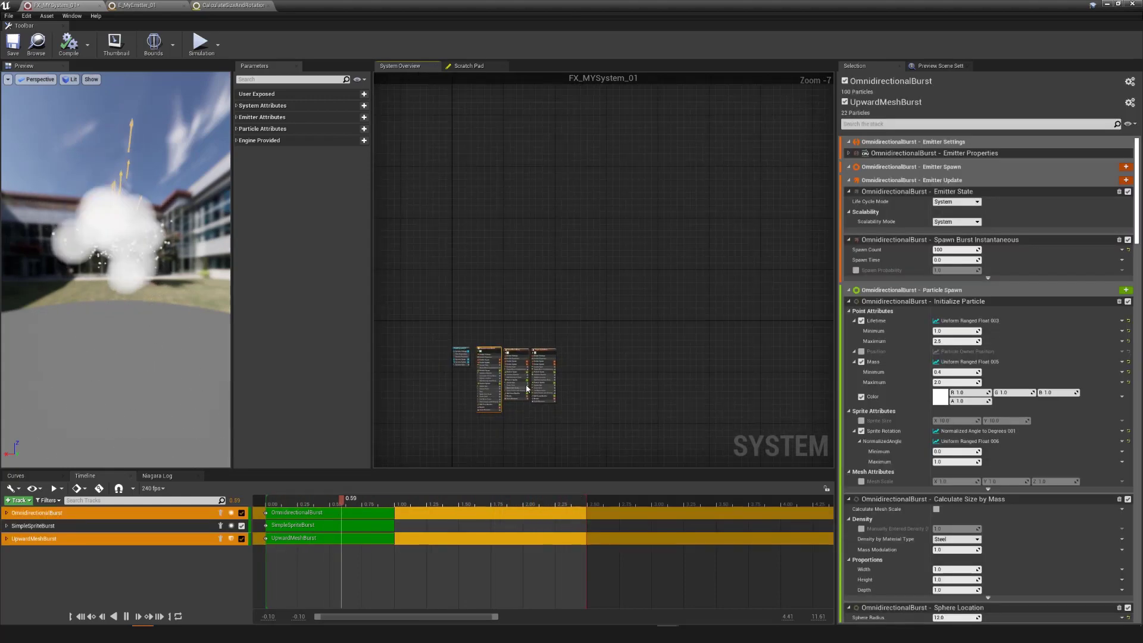
{"action": "key", "text": "f"}
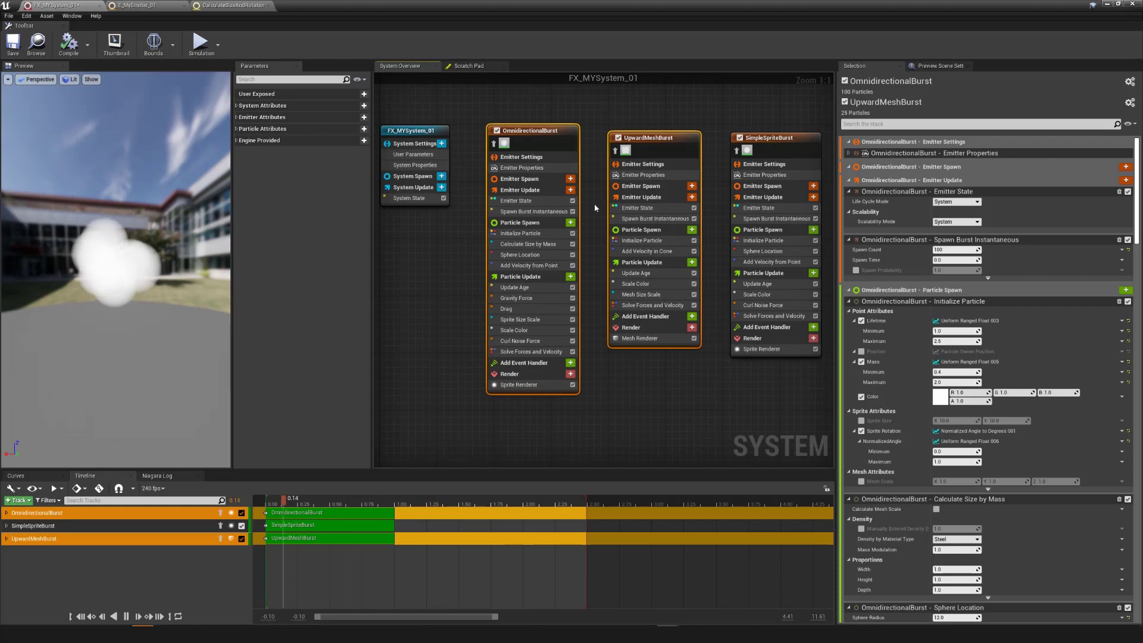
Review the graph's context actions and those of the UpwardMeshBurst emitter, and fit all nodes in view
{"action": "right_click", "coordinate": [677, 409]}
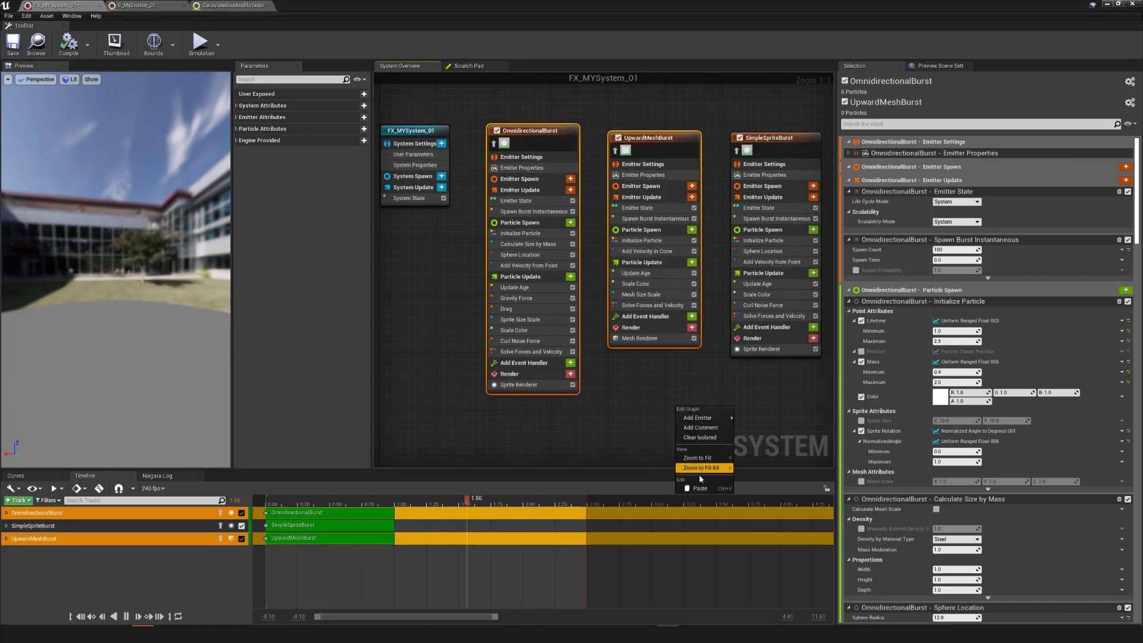
{"action": "left_click", "coordinate": [625, 411]}
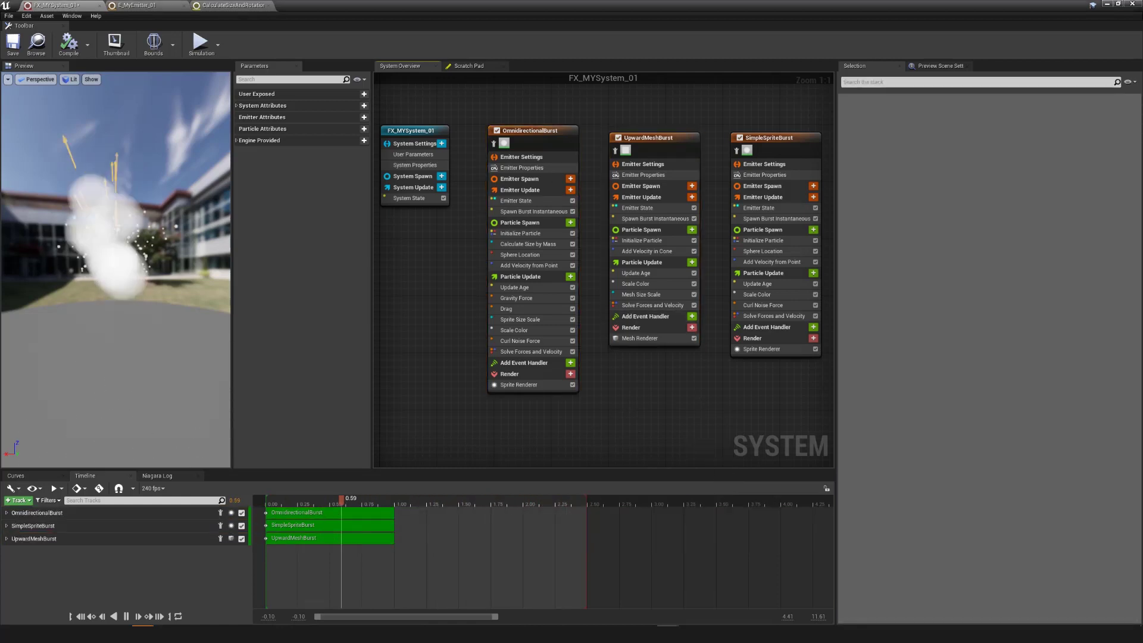
{"action": "right_click_drag", "start_coordinate": [699, 393], "coordinate": [666, 393]}
{"action": "right_click", "coordinate": [640, 152]}
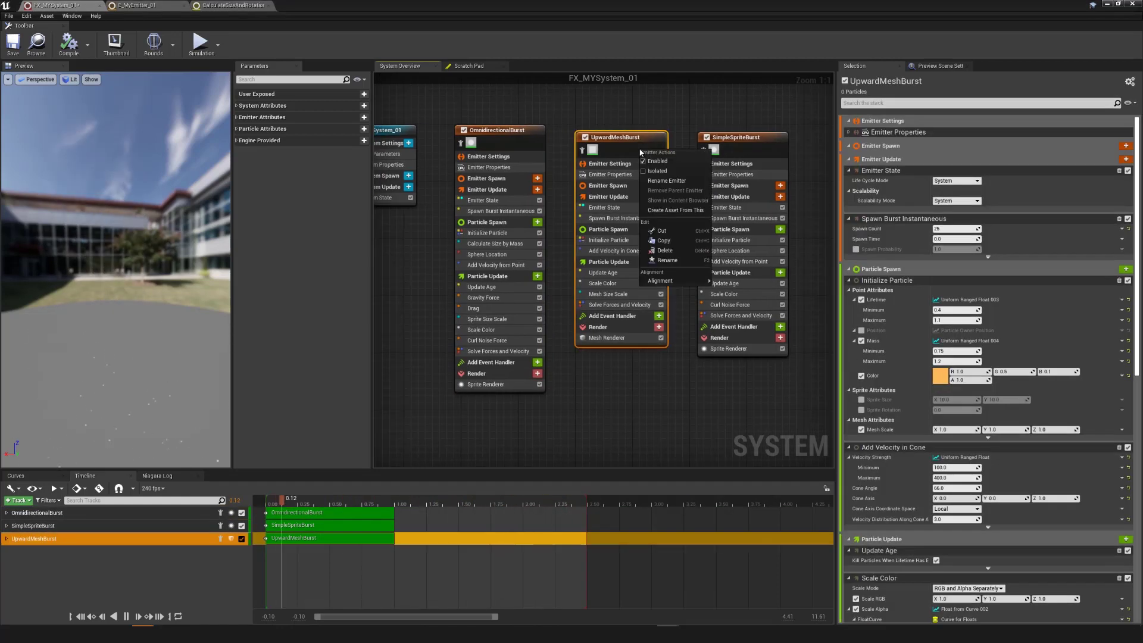
{"action": "key", "text": "Escape"}
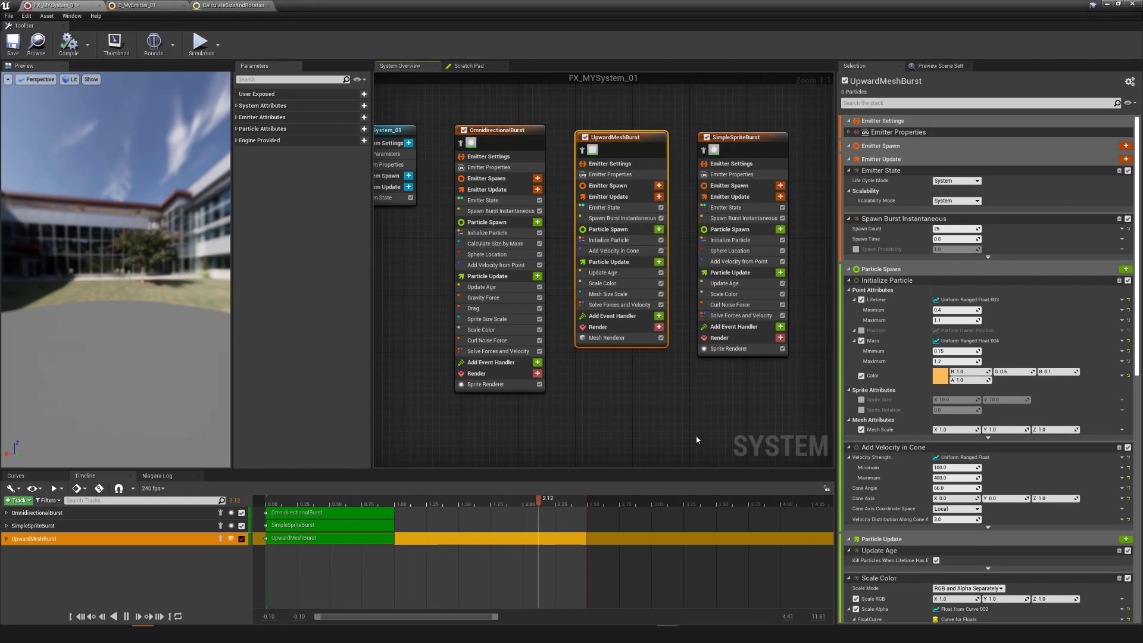
{"action": "key", "text": "Home"}
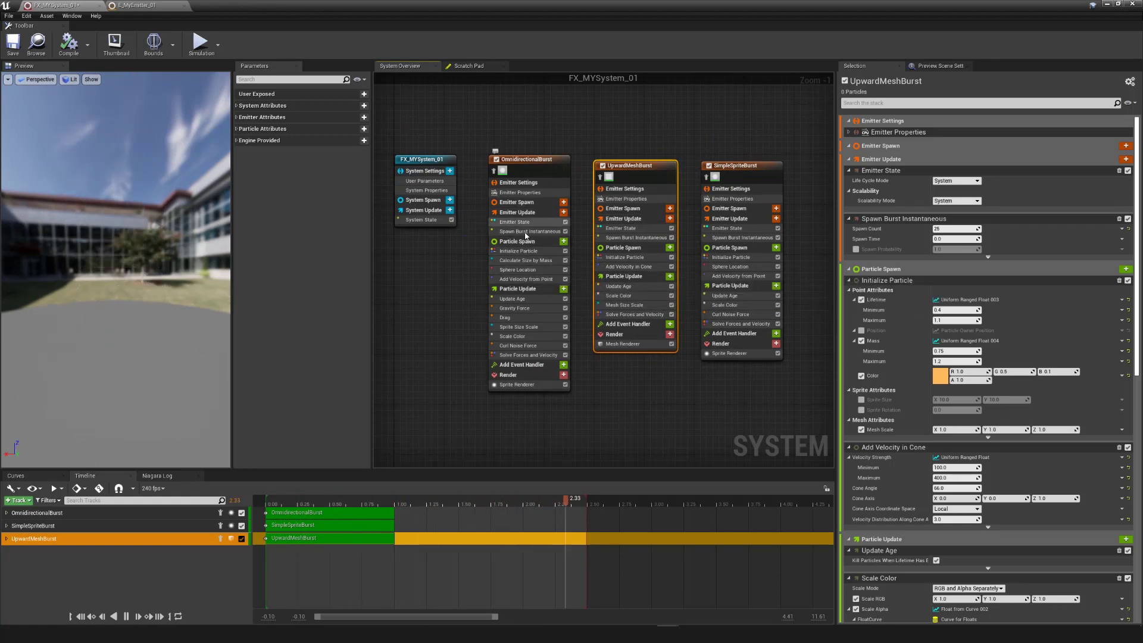
Select OmnidirectionalBurst's Emitter Spawn group and review the module actions available for Calculate Size by Mass
{"action": "right_click", "coordinate": [532, 203]}
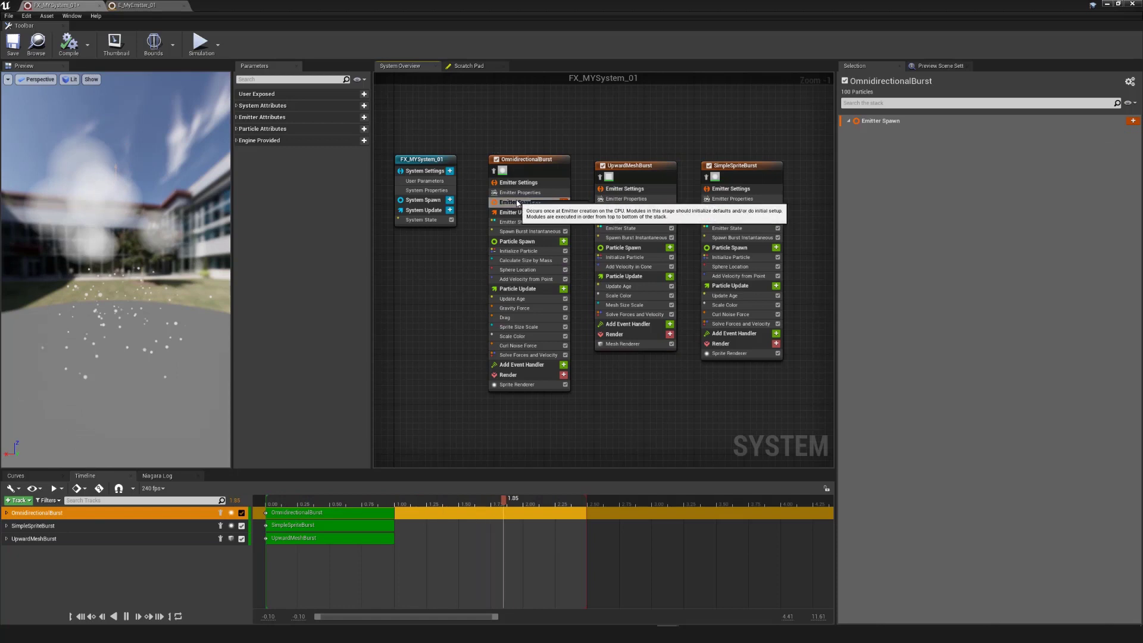
{"action": "right_click", "coordinate": [531, 262]}
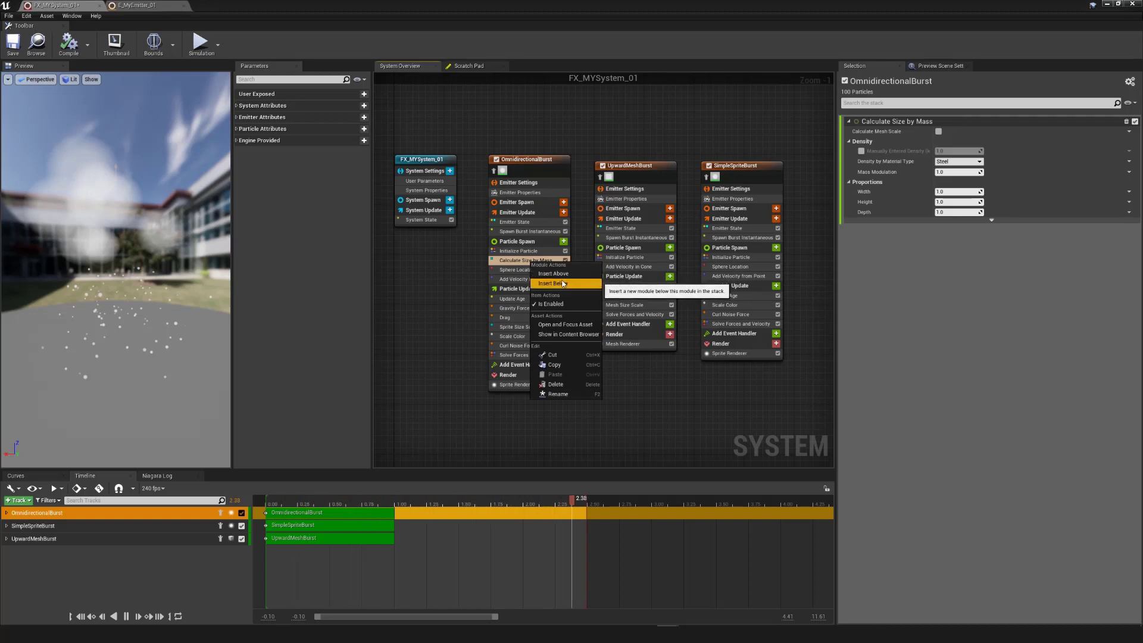
{"action": "left_click", "coordinate": [550, 256]}
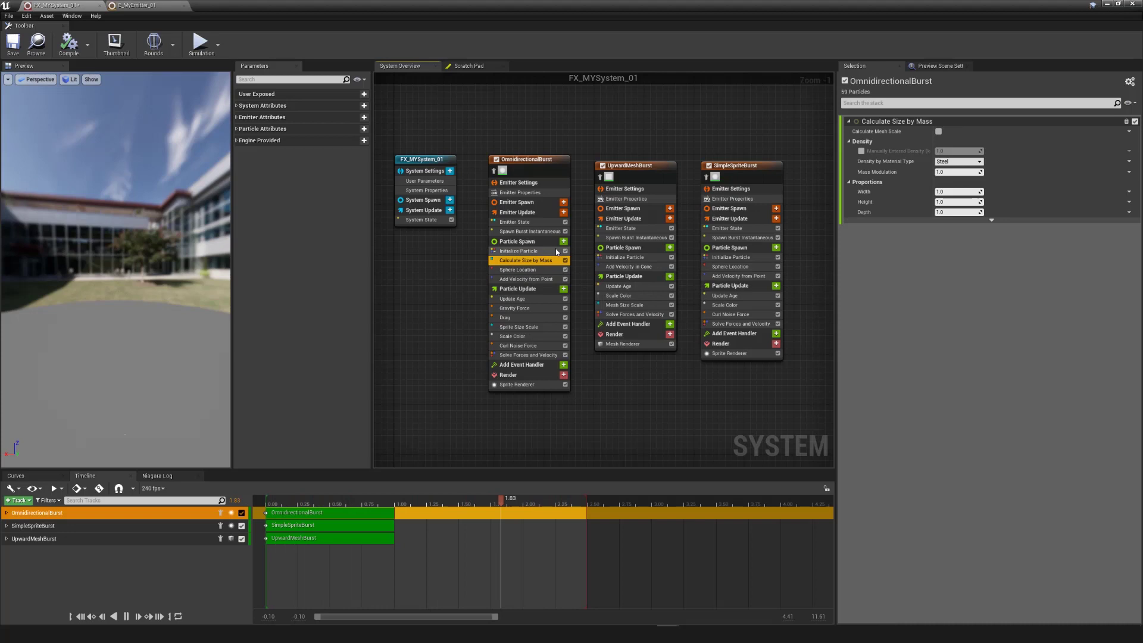
Browse the modules that can be inserted below Calculate Size by Mass, expanding the Location, Color, Camera and Beam categories, and dismiss the list
{"action": "right_click", "coordinate": [525, 263]}
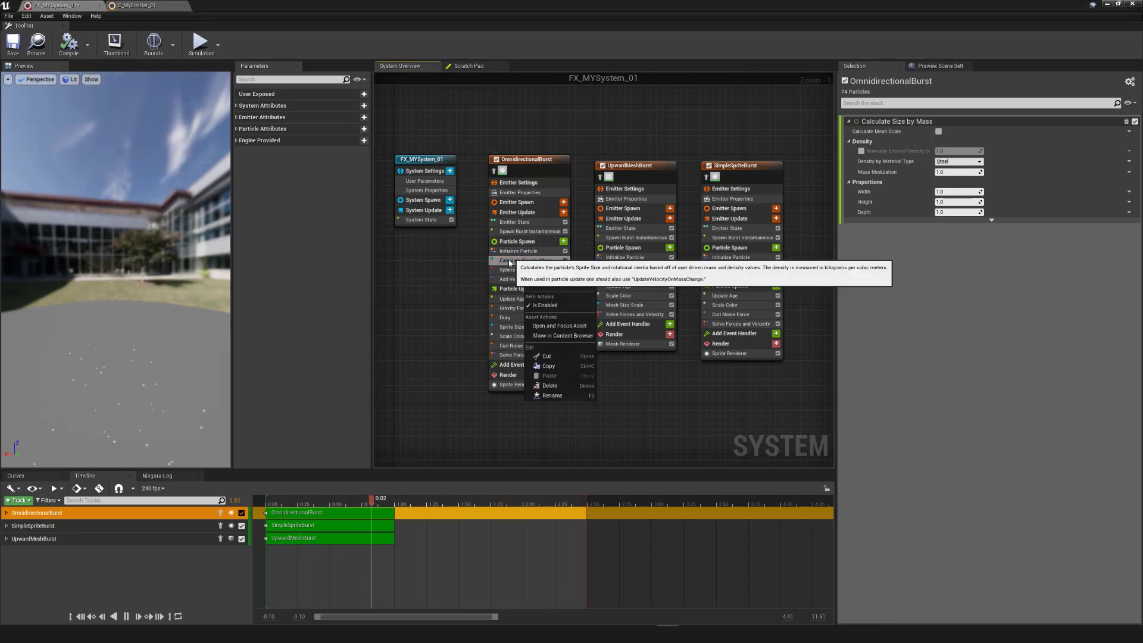
{"action": "left_click", "coordinate": [556, 286]}
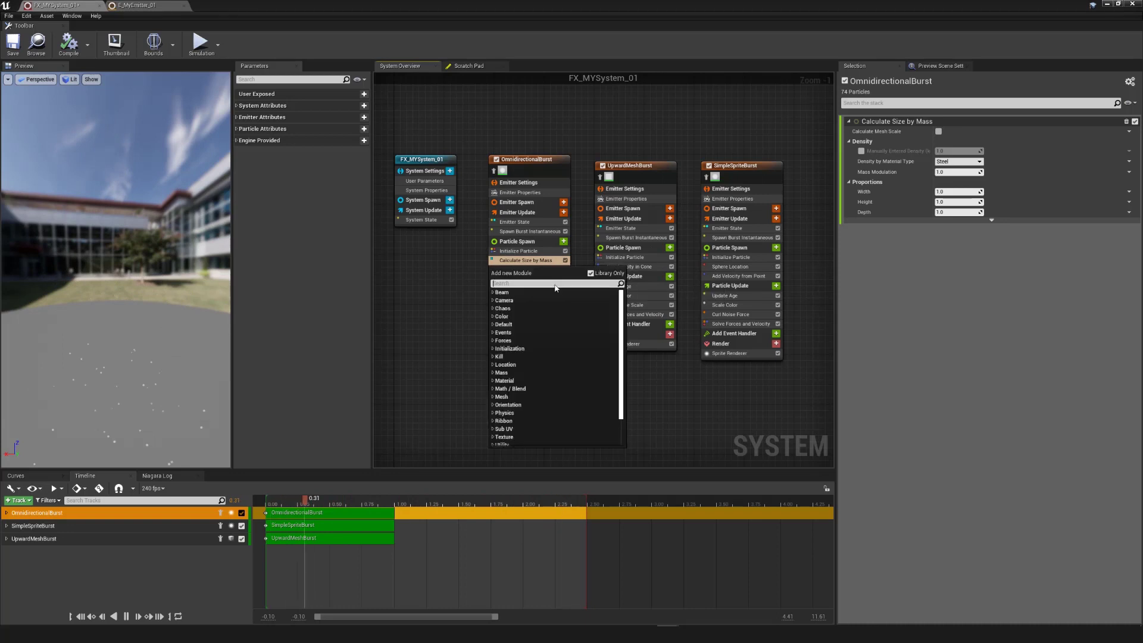
{"action": "scroll", "coordinate": [556, 318], "scroll_direction": "down", "scroll_amount": 3}
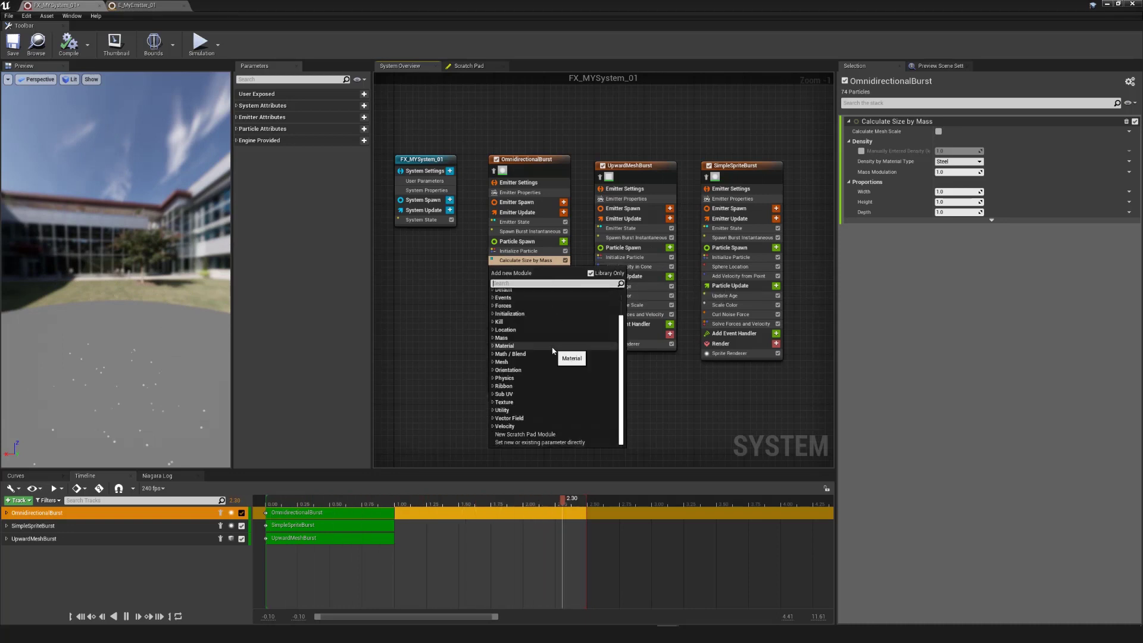
{"action": "scroll", "coordinate": [553, 350], "scroll_direction": "up", "scroll_amount": 3}
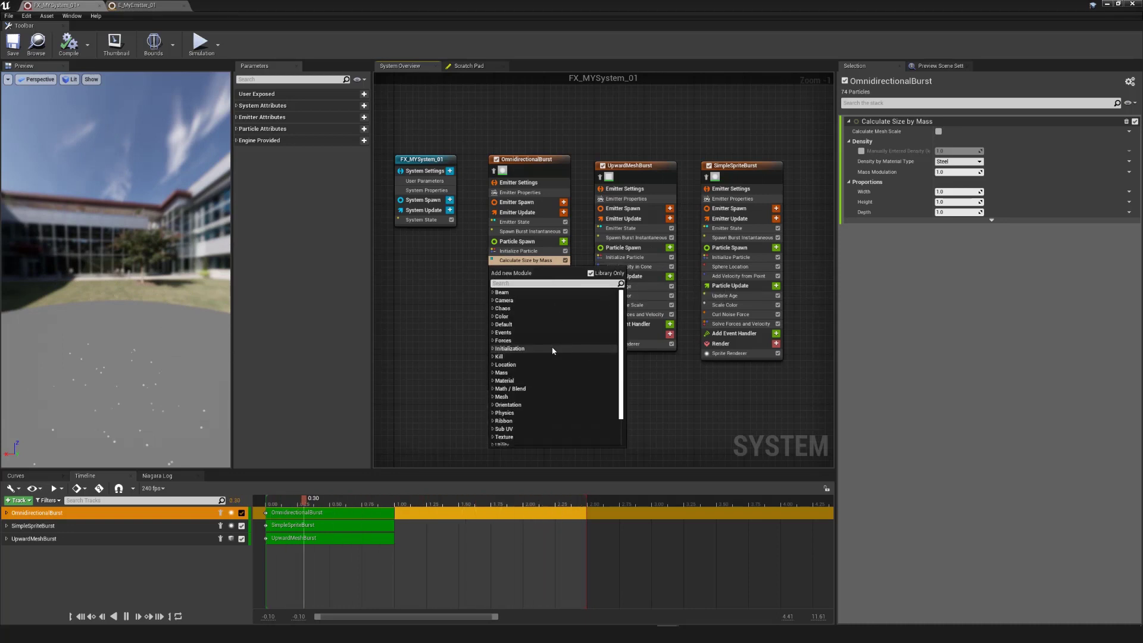
{"action": "left_click", "coordinate": [495, 365]}
{"action": "left_click", "coordinate": [493, 317]}
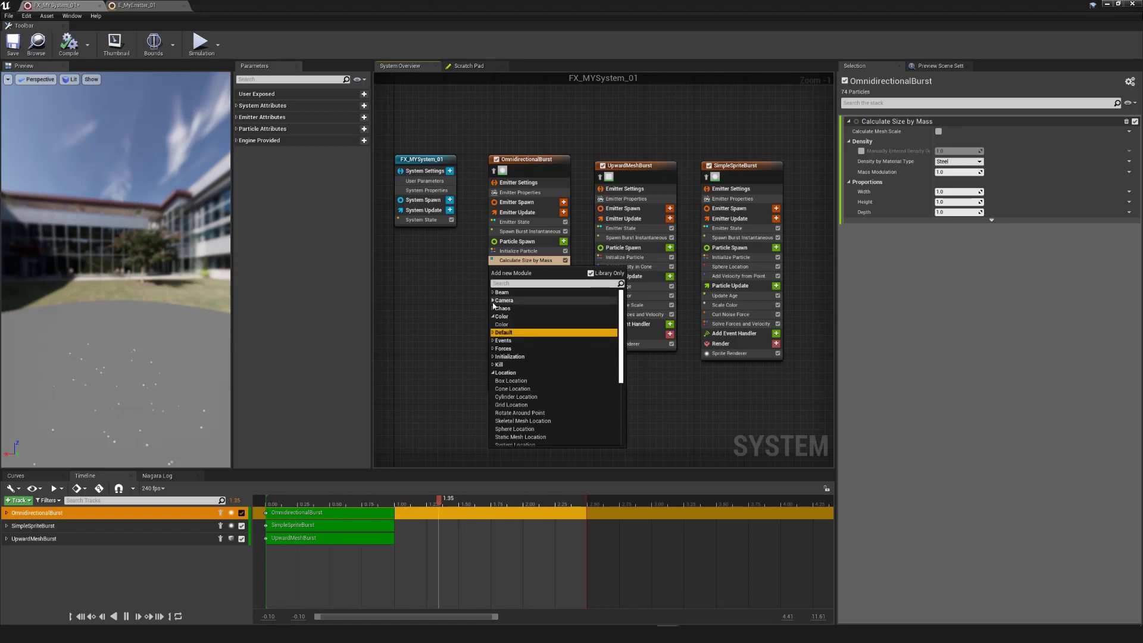
{"action": "left_click", "coordinate": [493, 301]}
{"action": "left_click", "coordinate": [493, 293]}
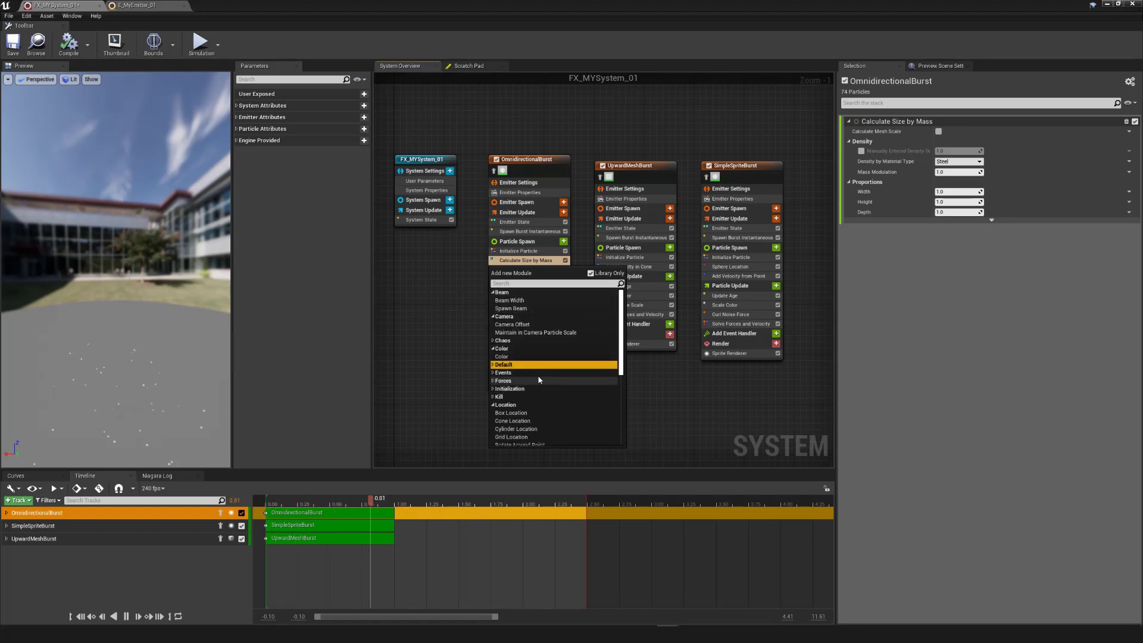
{"action": "left_click", "coordinate": [472, 280]}
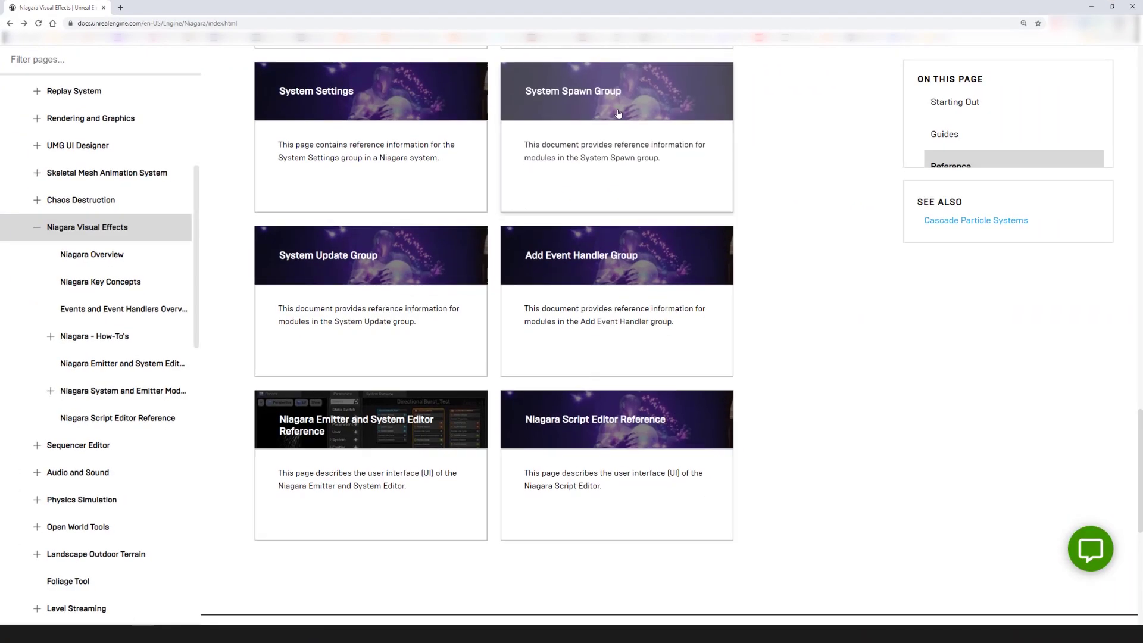
Switch to the browser and look through the Reference section of the Niagara Visual Effects documentation for the module group pages
{"action": "scroll", "coordinate": [810, 265], "scroll_direction": "up", "scroll_amount": 5}
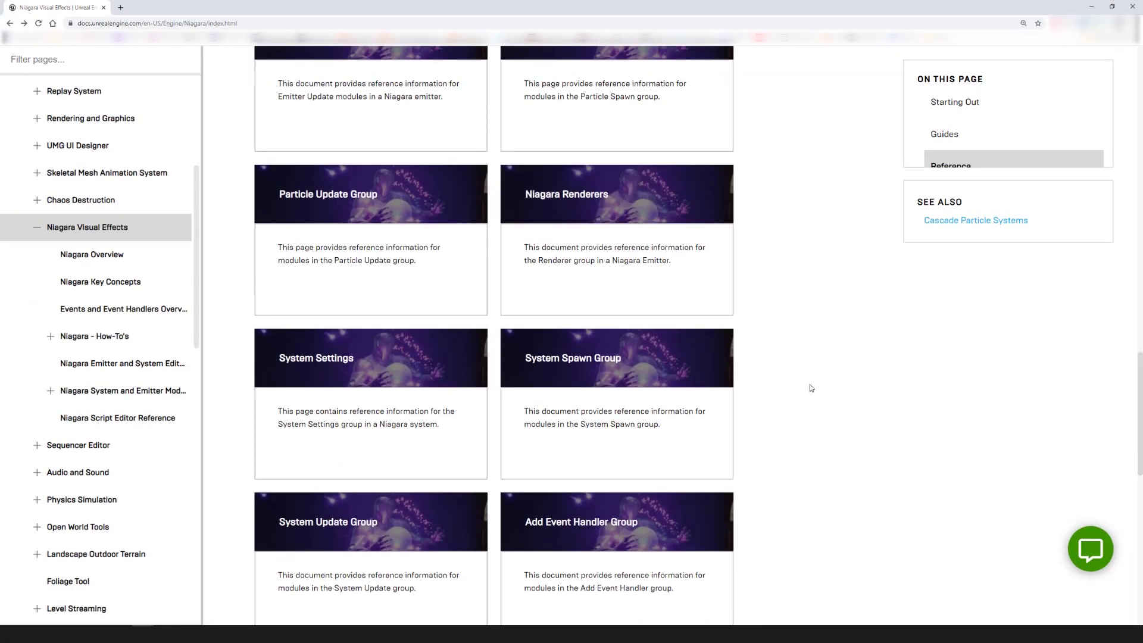
{"action": "scroll", "coordinate": [810, 388], "scroll_direction": "up", "scroll_amount": 7}
{"action": "scroll", "coordinate": [592, 288], "scroll_direction": "down", "scroll_amount": 2}
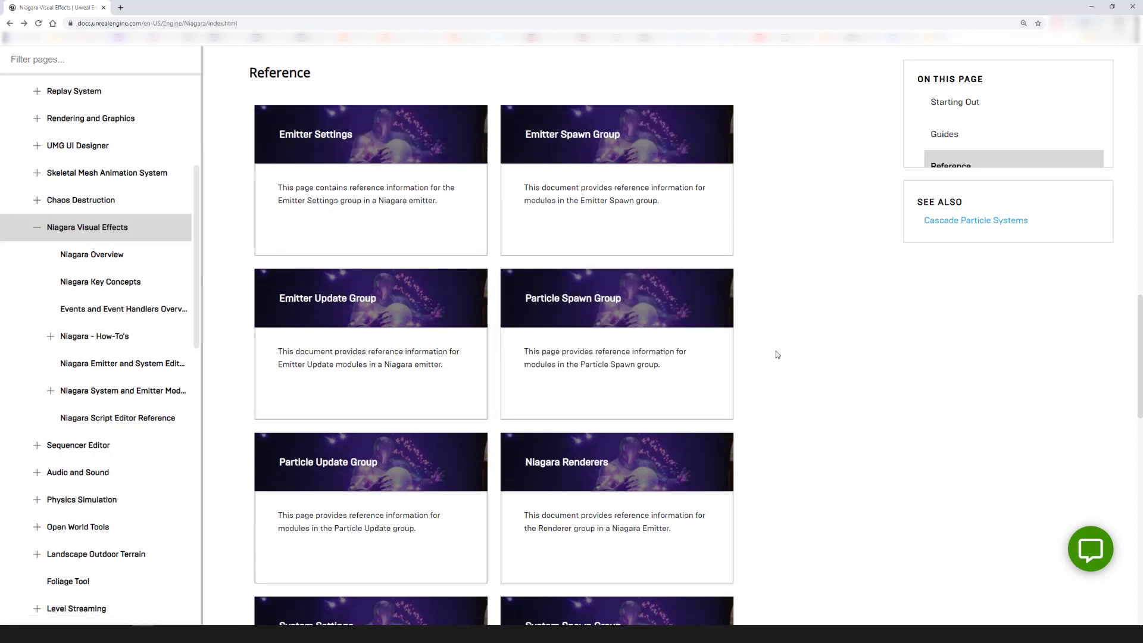
{"action": "scroll", "coordinate": [771, 358], "scroll_direction": "down", "scroll_amount": 2}
{"action": "scroll", "coordinate": [771, 358], "scroll_direction": "up", "scroll_amount": 2}
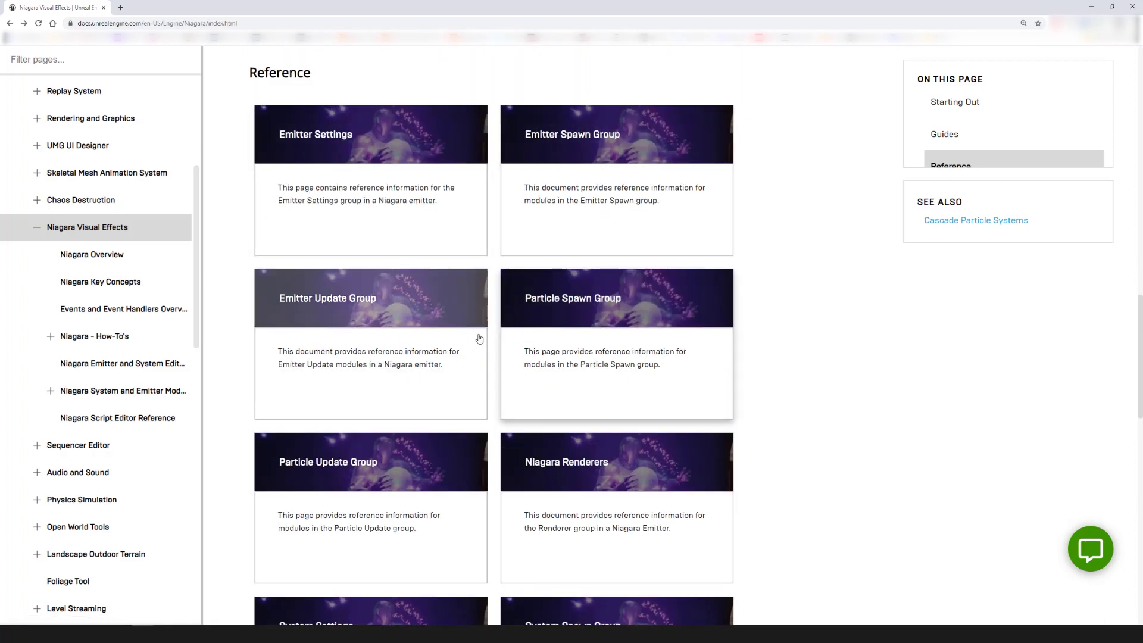
{"action": "scroll", "coordinate": [563, 359], "scroll_direction": "down", "scroll_amount": 1}
{"action": "scroll", "coordinate": [563, 360], "scroll_direction": "down", "scroll_amount": 3}
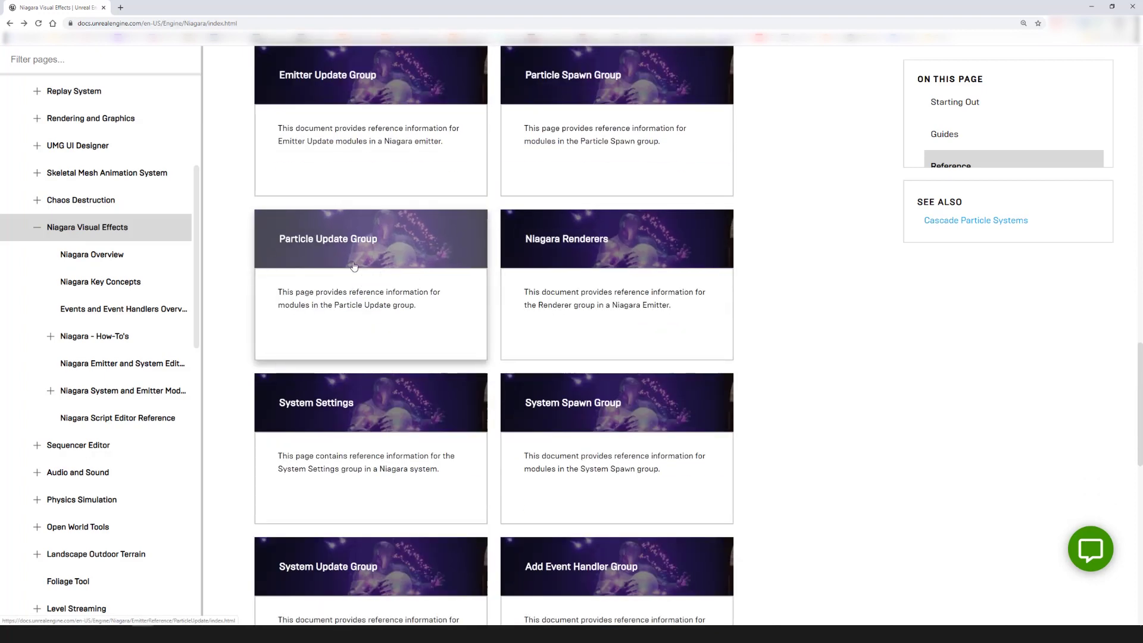
Open the Particle Update Group reference page and read its module descriptions from Beam Modules through Materials Modules
{"action": "scroll", "coordinate": [417, 274], "scroll_direction": "down", "scroll_amount": 5}
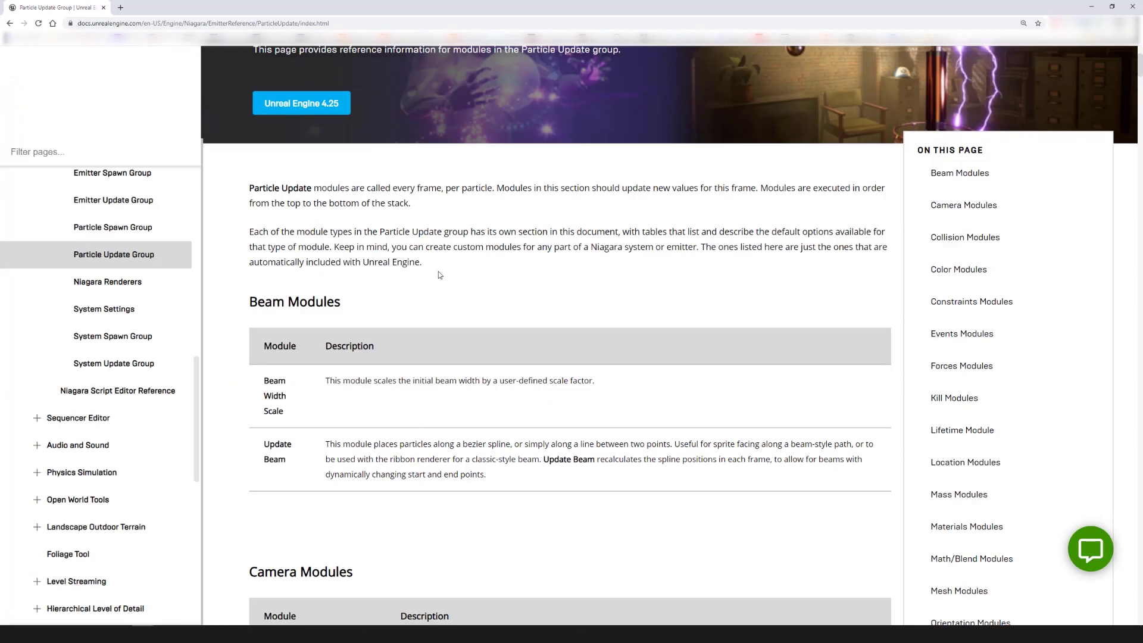
{"action": "scroll", "coordinate": [464, 260], "scroll_direction": "down", "scroll_amount": 12}
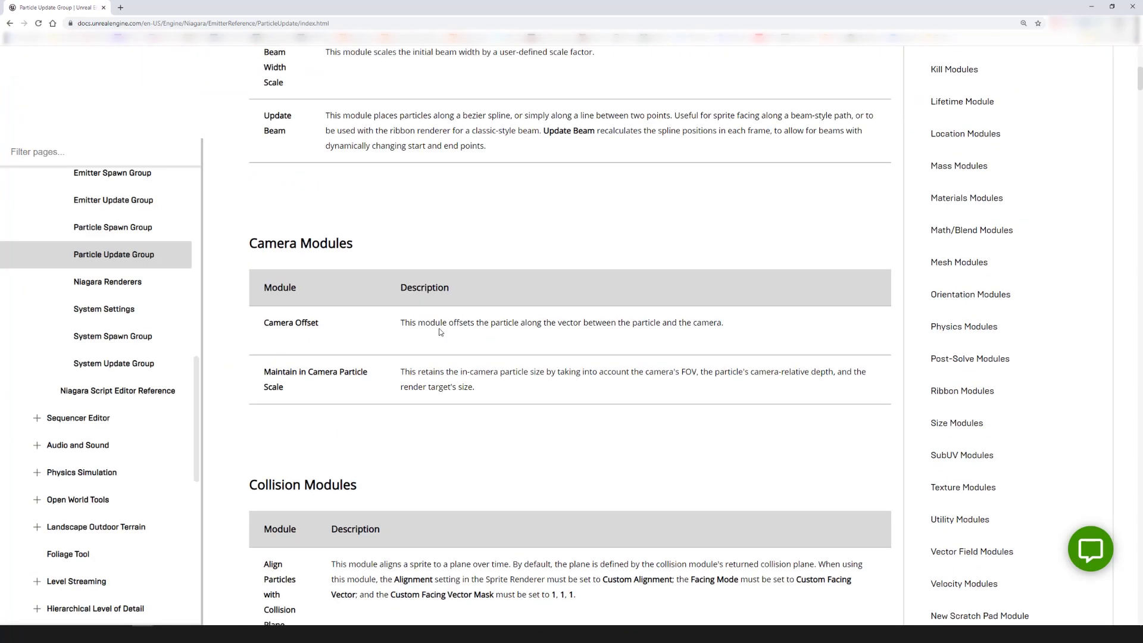
{"action": "scroll", "coordinate": [470, 408], "scroll_direction": "down", "scroll_amount": 18}
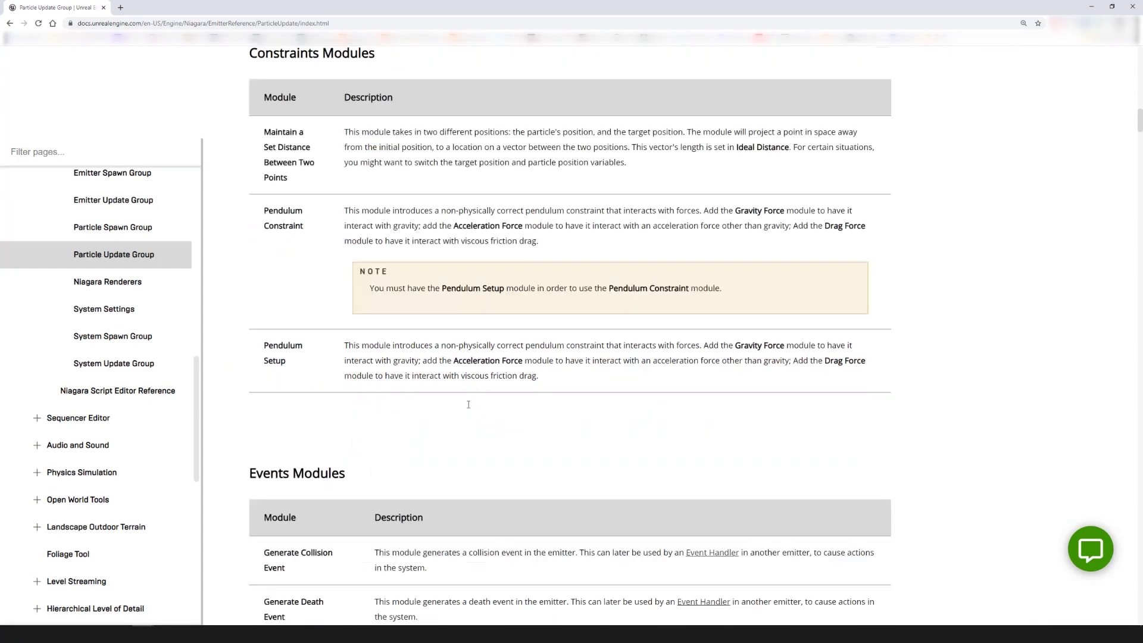
{"action": "scroll", "coordinate": [464, 405], "scroll_direction": "down", "scroll_amount": 17}
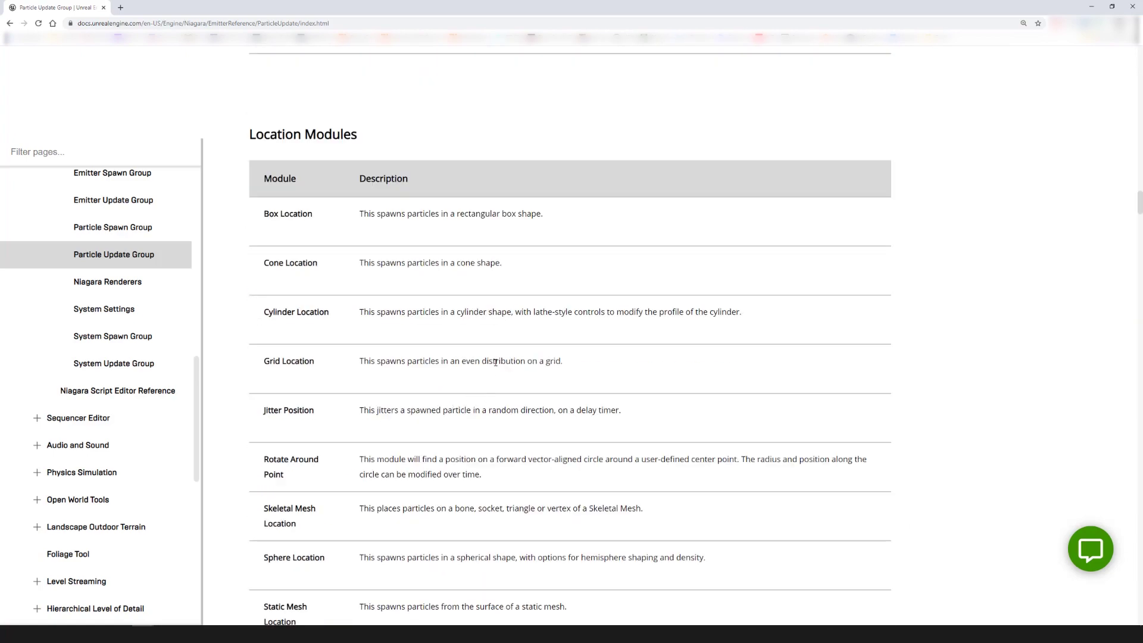
{"action": "scroll", "coordinate": [501, 309], "scroll_direction": "down", "scroll_amount": 9}
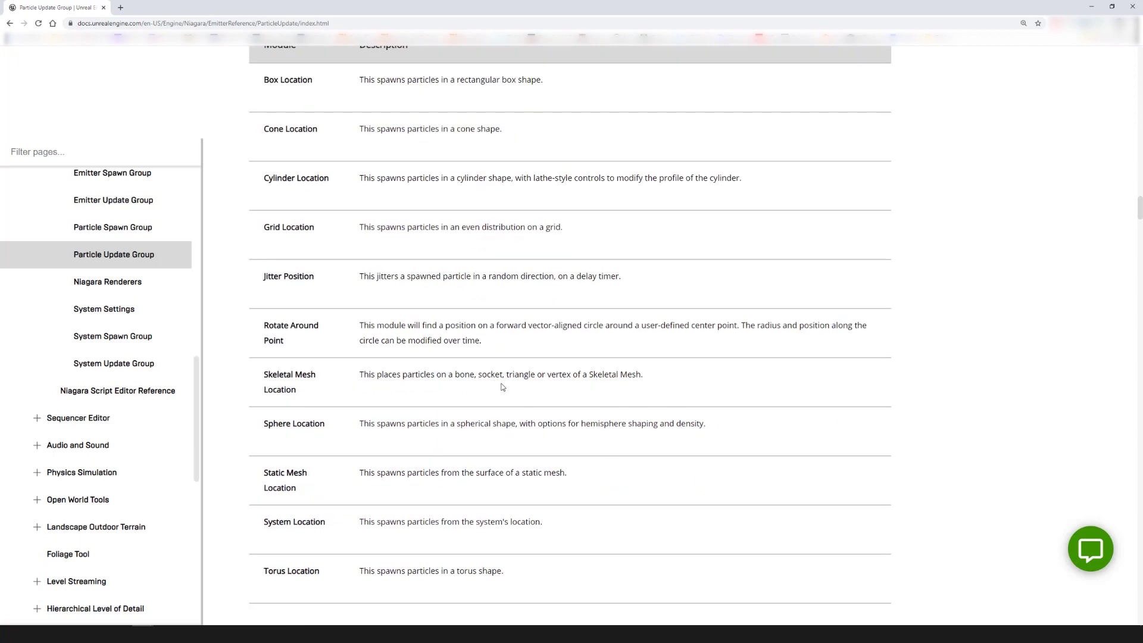
{"action": "scroll", "coordinate": [494, 381], "scroll_direction": "down", "scroll_amount": 4}
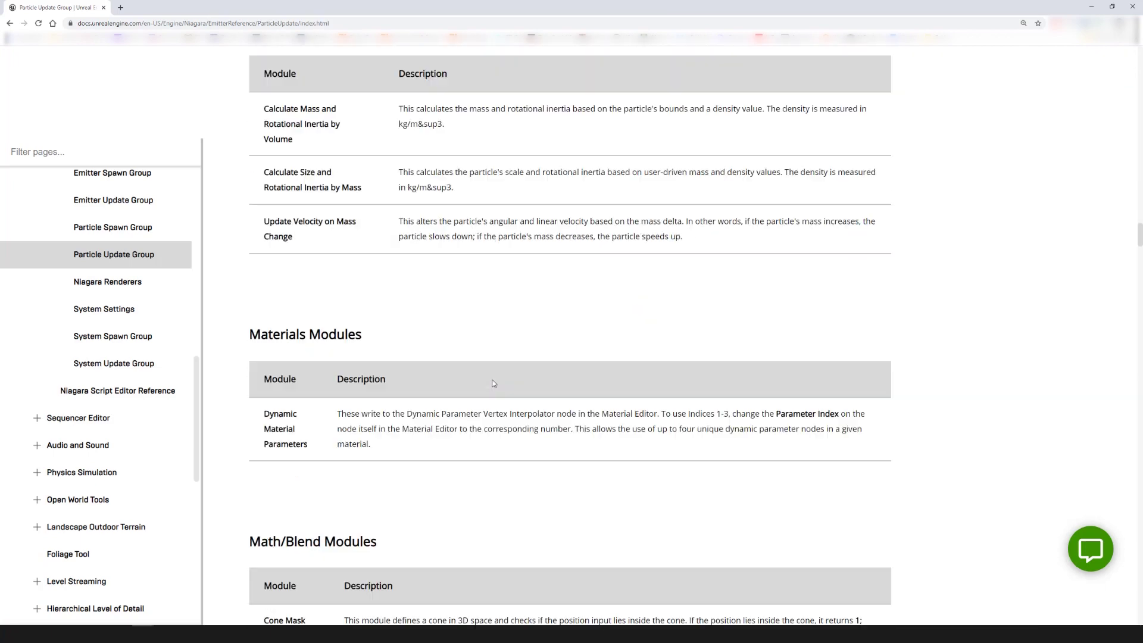
{"action": "scroll", "coordinate": [634, 316], "scroll_direction": "up", "scroll_amount": 8}
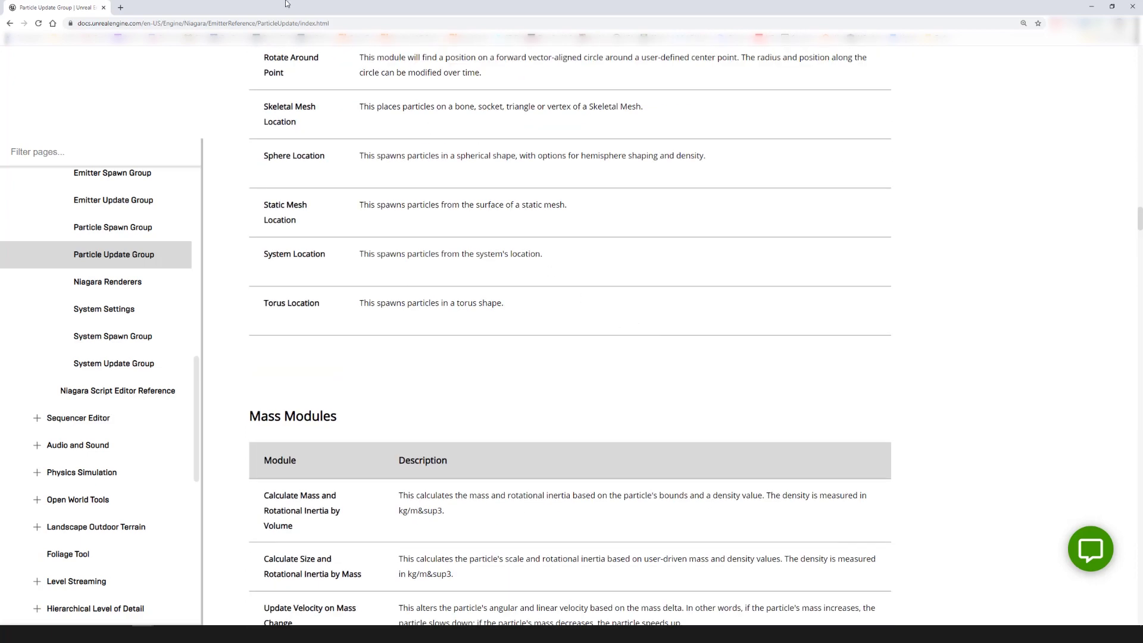
Return to the Niagara editor and review the module actions for OmnidirectionalBurst's Calculate Size by Mass and Gravity Force modules
{"action": "left_click_drag", "start_coordinate": [231, 12], "coordinate": [1142, 119]}
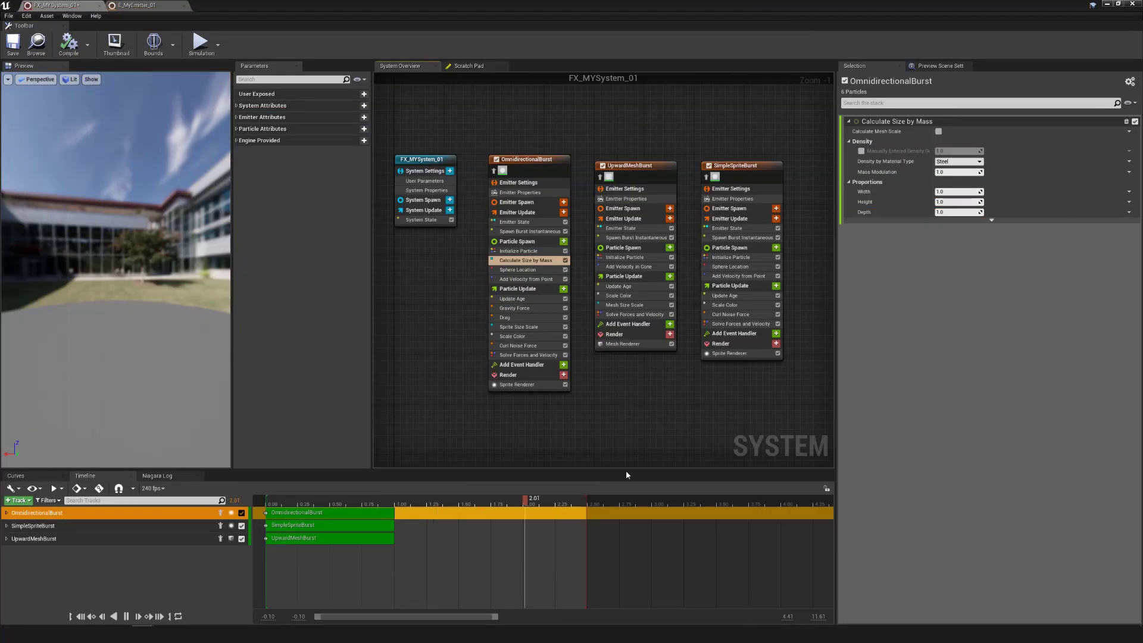
{"action": "right_click", "coordinate": [532, 260]}
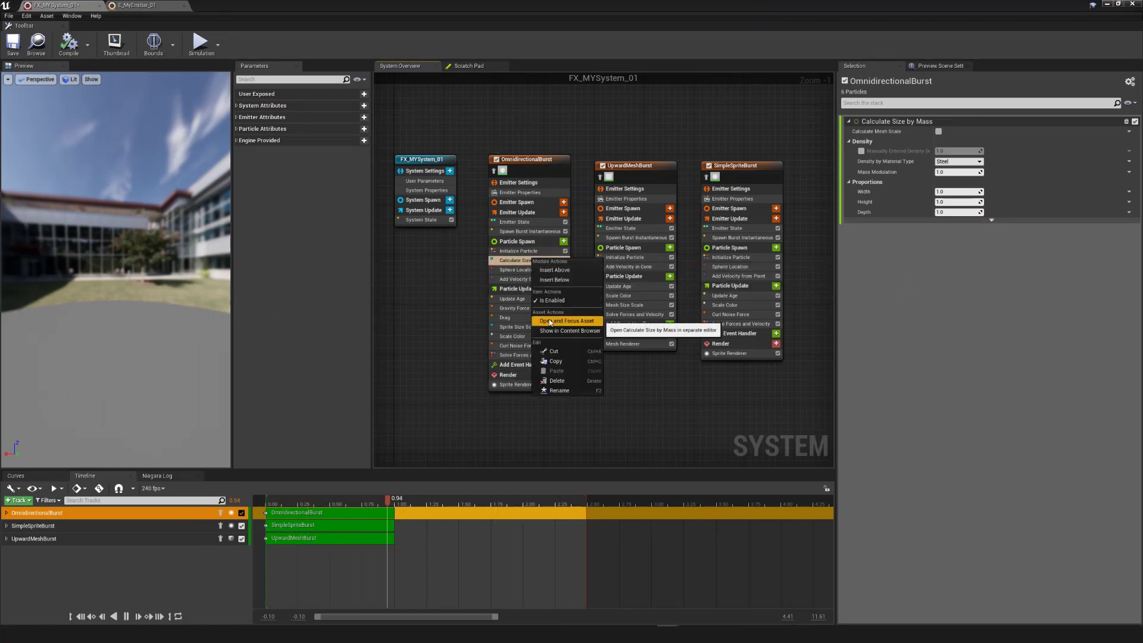
{"action": "left_click", "coordinate": [438, 424]}
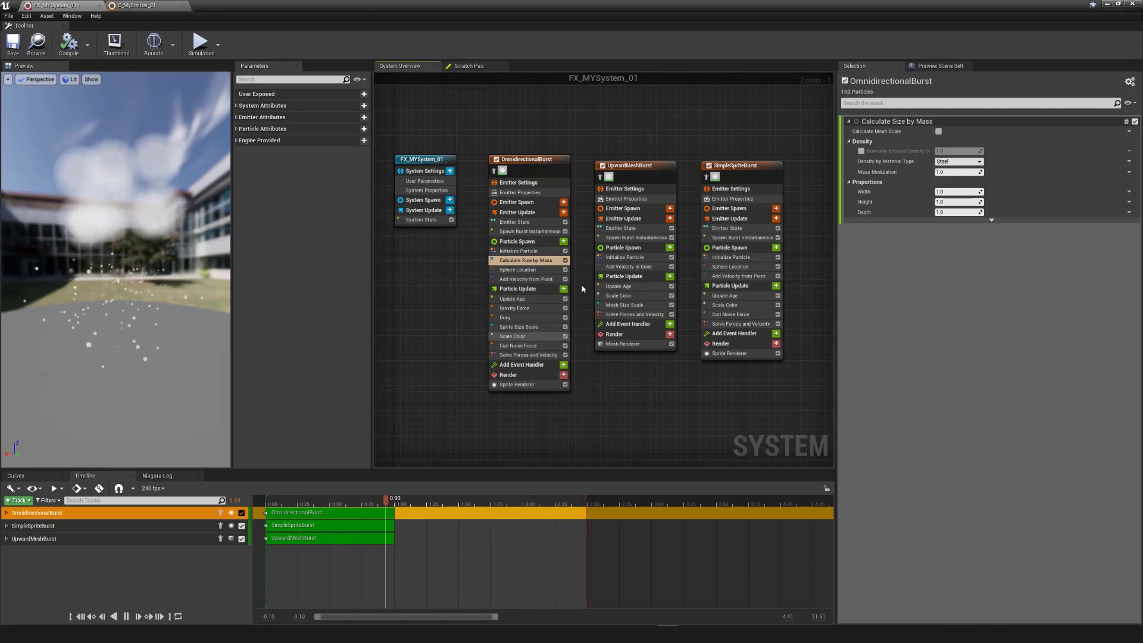
{"action": "right_click", "coordinate": [523, 310]}
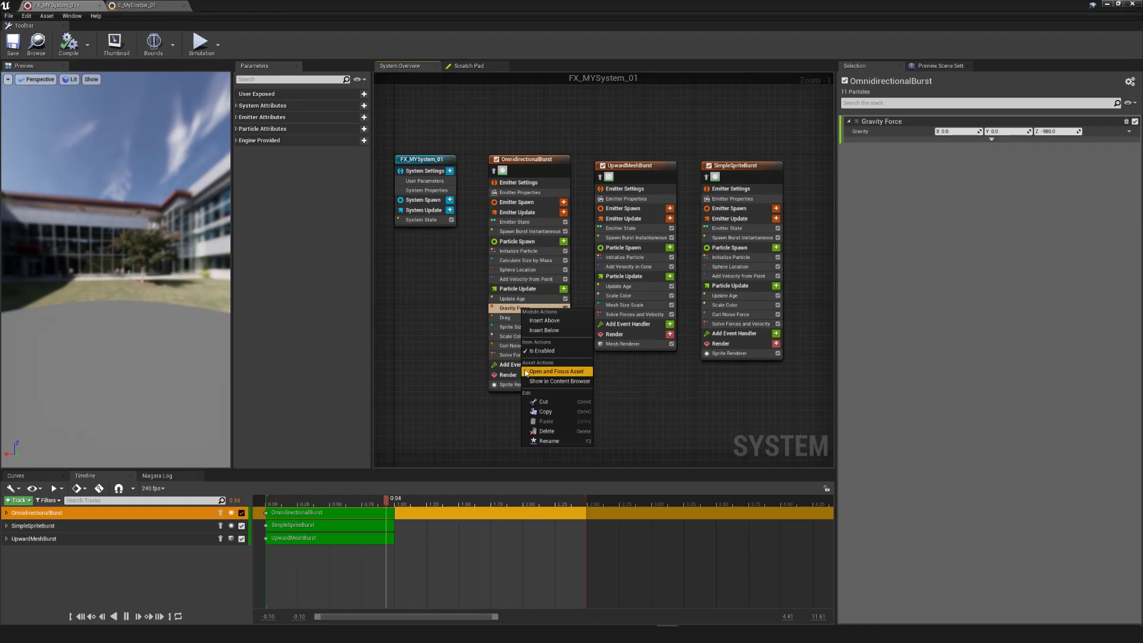
{"action": "key", "text": "Escape"}
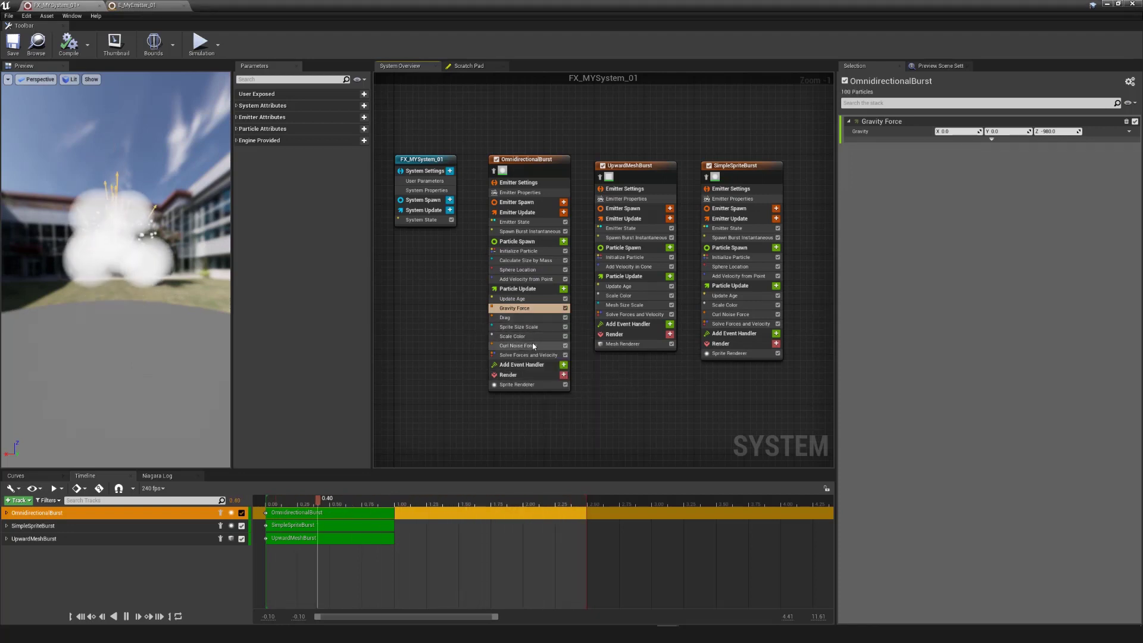
Open OmnidirectionalBurst's Calculate Size by Mass module asset in its own script editor
{"action": "left_click", "coordinate": [529, 260]}
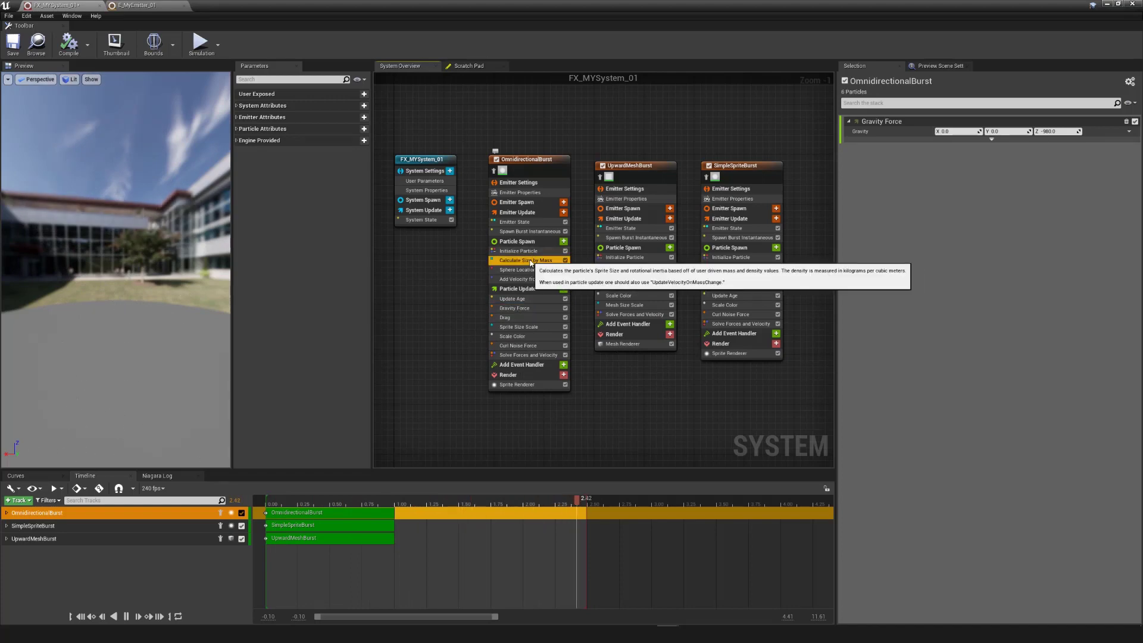
{"action": "right_click", "coordinate": [530, 261]}
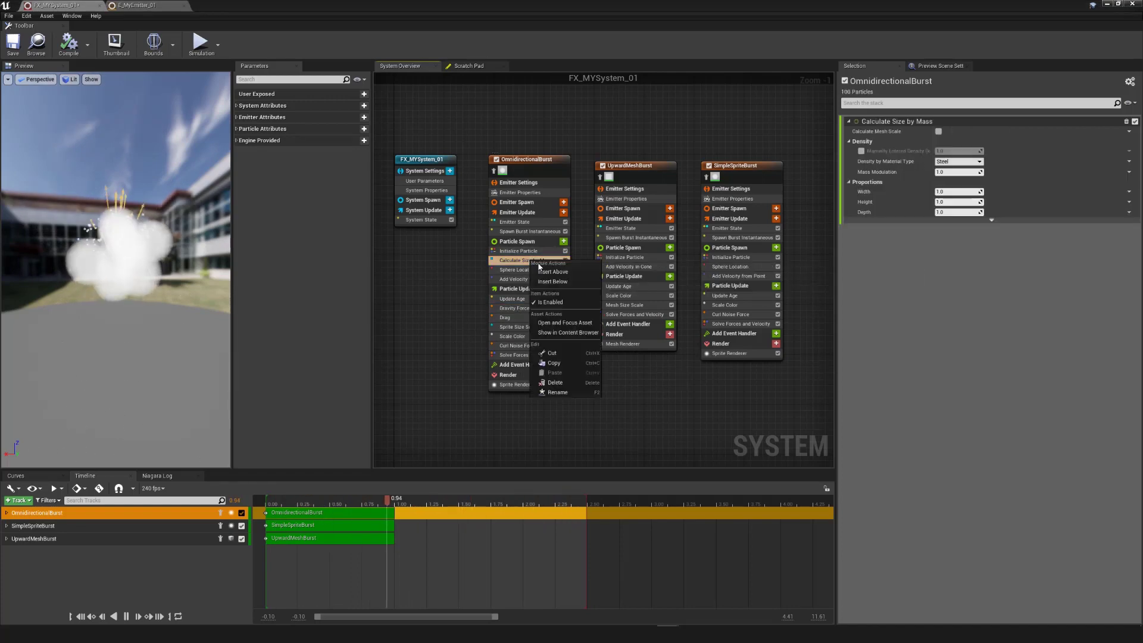
{"action": "left_click", "coordinate": [559, 327]}
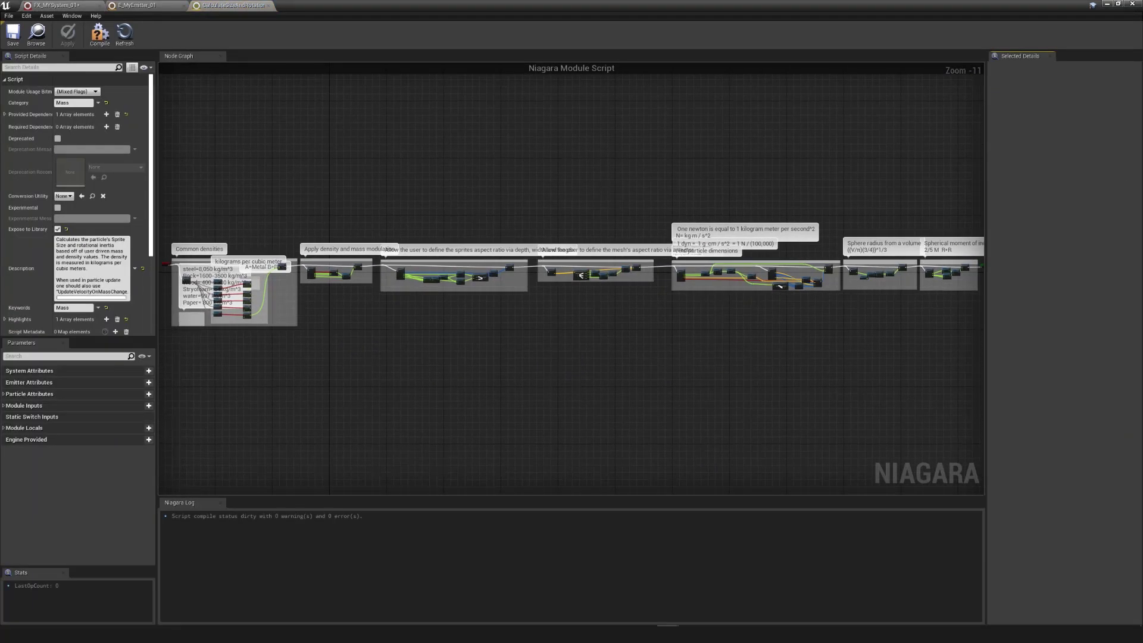
Examine the Common densities section of the module script's node graph, including its kilograms per cubic meter nodes
{"action": "scroll", "coordinate": [468, 345], "scroll_direction": "up", "scroll_amount": 4}
{"action": "right_click_drag", "start_coordinate": [480, 349], "coordinate": [391, 410]}
{"action": "scroll", "coordinate": [574, 401], "scroll_direction": "up", "scroll_amount": 6}
{"action": "right_click_drag", "start_coordinate": [595, 250], "coordinate": [685, 468]}
{"action": "right_click_drag", "start_coordinate": [346, 290], "coordinate": [982, 278]}
{"action": "scroll", "coordinate": [888, 314], "scroll_direction": "down", "scroll_amount": 2}
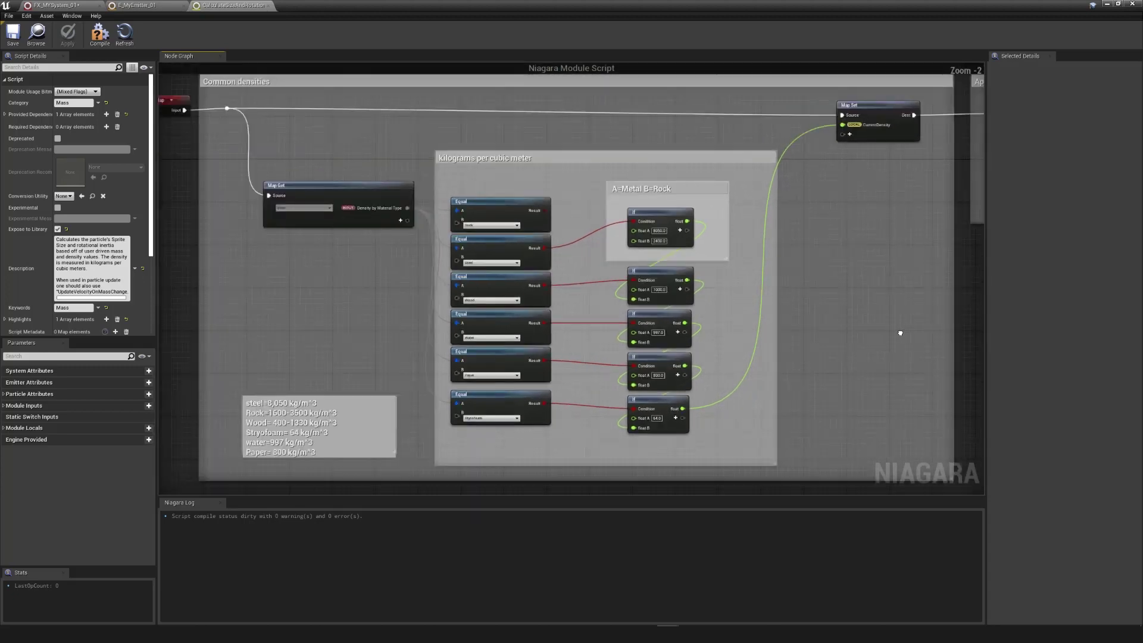
Examine the module script's node graph from Common densities through the density, mass modulation, sprite aspect ratio and mesh aspect ratio sections
{"action": "right_click_drag", "start_coordinate": [648, 252], "coordinate": [632, 276]}
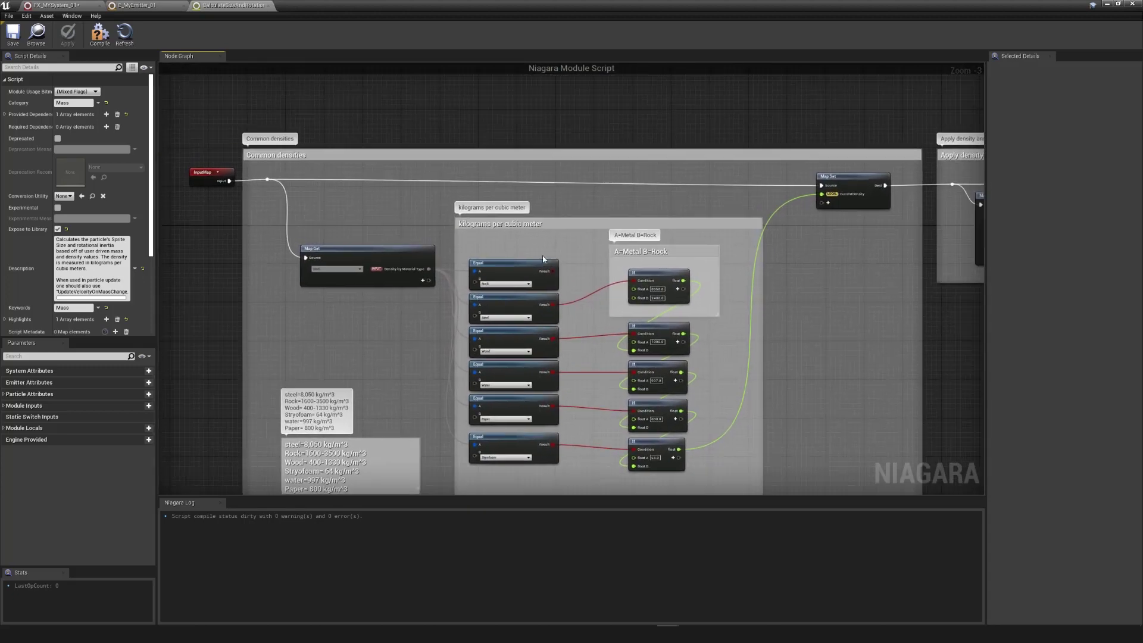
{"action": "mouse_move", "coordinate": [807, 373]}
{"action": "right_mouse_down"}
{"action": "mouse_move", "coordinate": [577, 391]}
{"action": "mouse_move", "coordinate": [387, 334]}
{"action": "right_mouse_up"}
{"action": "mouse_move", "coordinate": [768, 357]}
{"action": "right_mouse_down"}
{"action": "mouse_move", "coordinate": [516, 393]}
{"action": "mouse_move", "coordinate": [510, 372]}
{"action": "mouse_move", "coordinate": [396, 358]}
{"action": "right_mouse_up"}
{"action": "scroll", "coordinate": [516, 393], "scroll_direction": "down", "scroll_amount": 4}
{"action": "scroll", "coordinate": [509, 372], "scroll_direction": "up", "scroll_amount": 6}
{"action": "mouse_move", "coordinate": [516, 299]}
{"action": "right_mouse_down"}
{"action": "mouse_move", "coordinate": [416, 342]}
{"action": "mouse_move", "coordinate": [272, 374]}
{"action": "mouse_move", "coordinate": [138, 375]}
{"action": "right_mouse_up"}
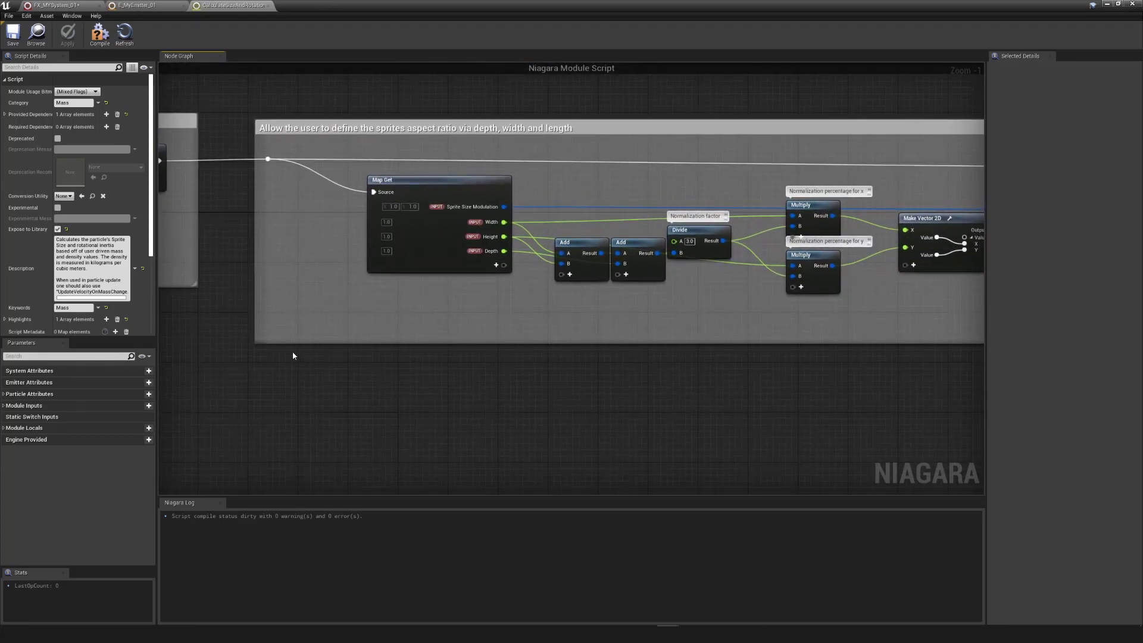
{"action": "scroll", "coordinate": [420, 357], "scroll_direction": "down", "scroll_amount": 4}
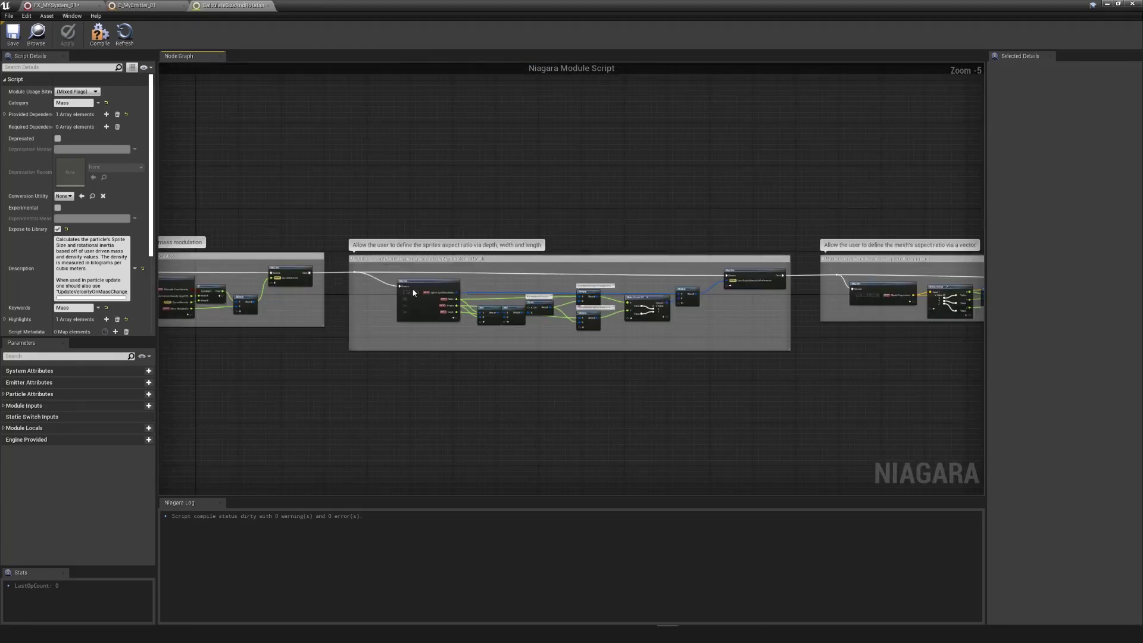
{"action": "right_click_drag", "start_coordinate": [396, 171], "coordinate": [224, 156]}
{"action": "right_click_drag", "start_coordinate": [638, 164], "coordinate": [324, 153]}
{"action": "right_click_drag", "start_coordinate": [857, 181], "coordinate": [539, 185]}
{"action": "right_click_drag", "start_coordinate": [783, 188], "coordinate": [893, 182]}
{"action": "scroll", "coordinate": [409, 276], "scroll_direction": "down", "scroll_amount": 4}
{"action": "right_click_drag", "start_coordinate": [437, 322], "coordinate": [949, 310]}
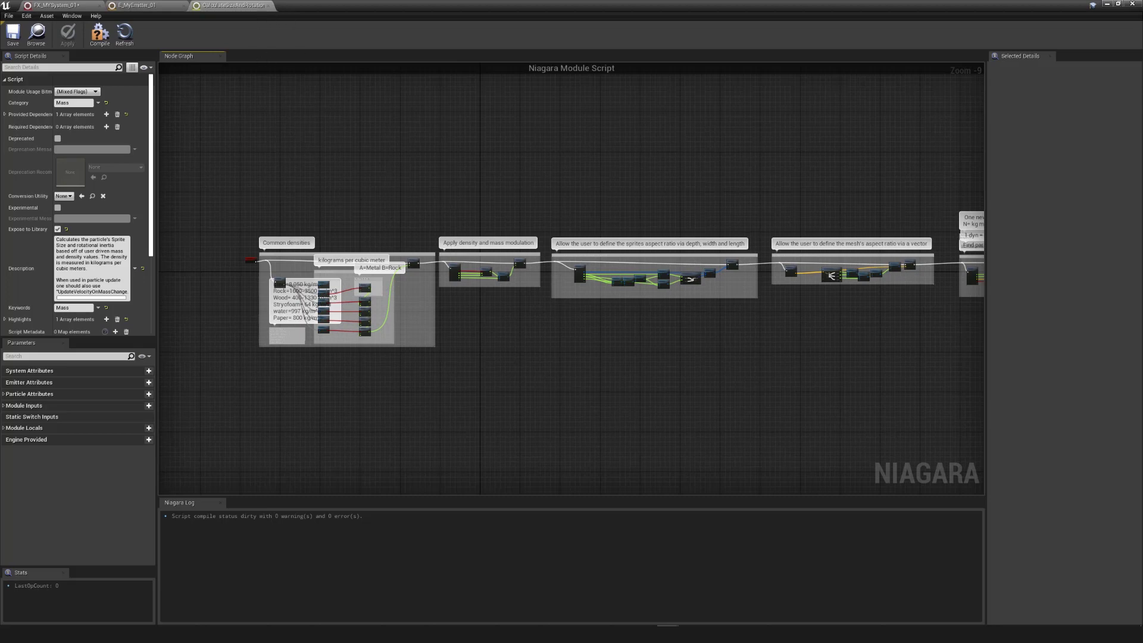
{"action": "scroll", "coordinate": [707, 395], "scroll_direction": "up", "scroll_amount": 5}
{"action": "right_click_drag", "start_coordinate": [692, 355], "coordinate": [826, 399]}
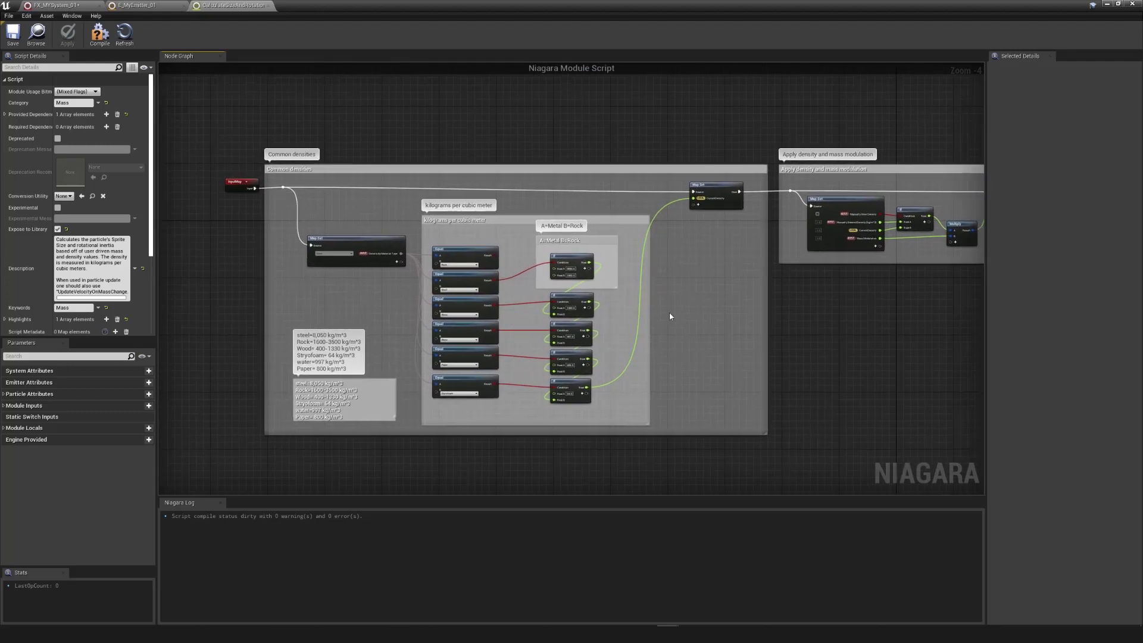
Close the module script and locate E_MyEmitter_01's Spawn Burst Instantaneous module asset in the Content Browser
{"action": "left_click", "coordinate": [268, 6]}
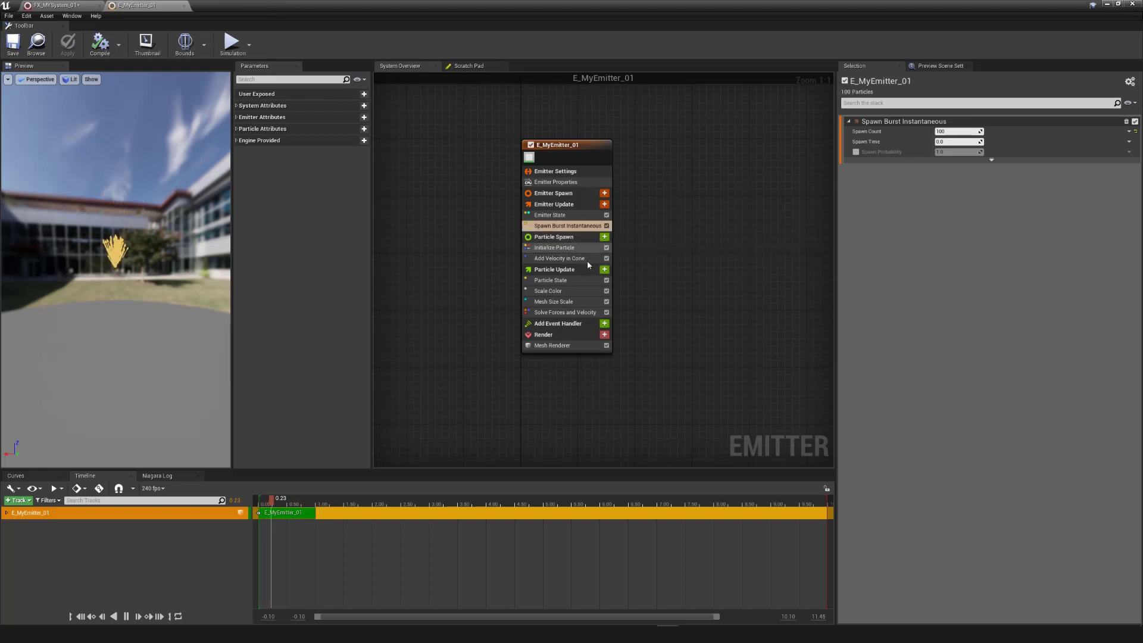
{"action": "right_click", "coordinate": [573, 227]}
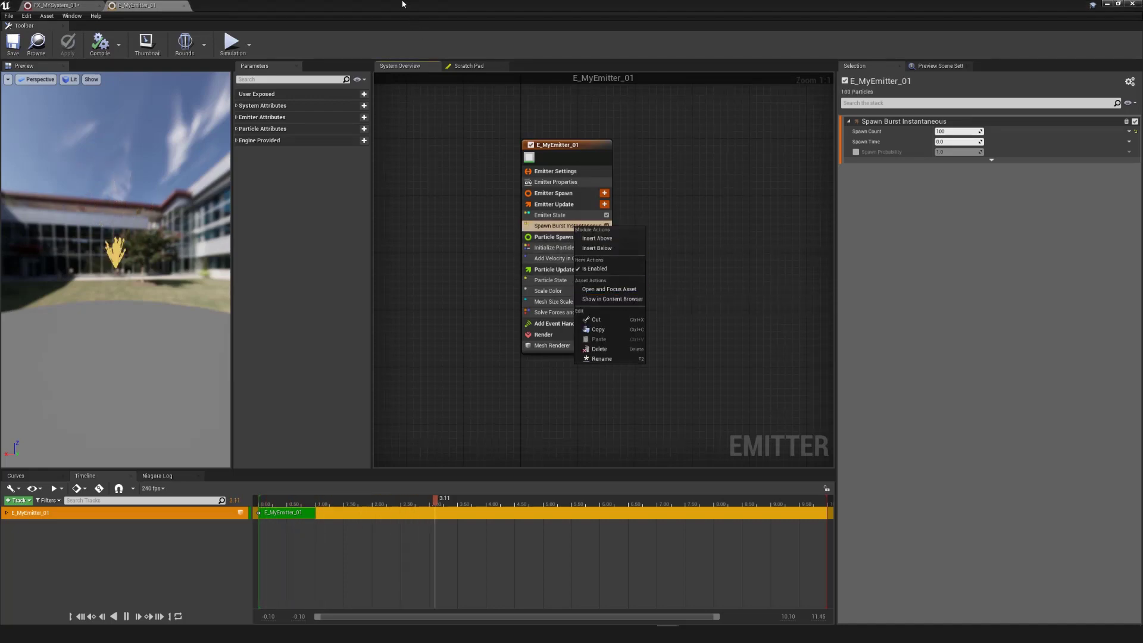
{"action": "left_click", "coordinate": [613, 299]}
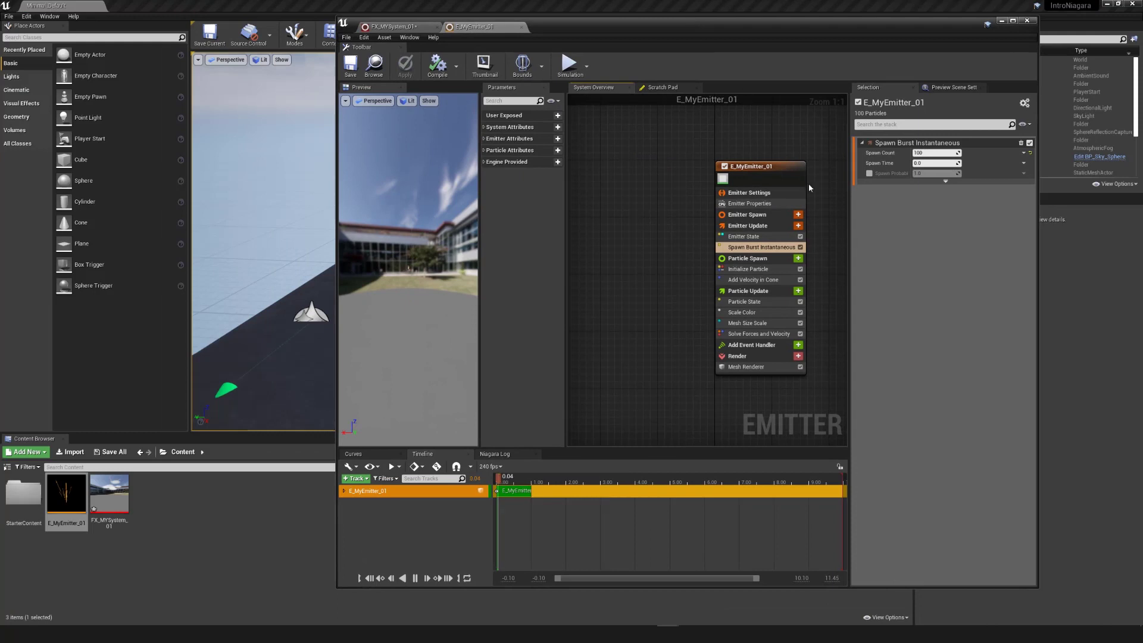
{"action": "right_click", "coordinate": [763, 248]}
{"action": "left_click", "coordinate": [802, 320]}
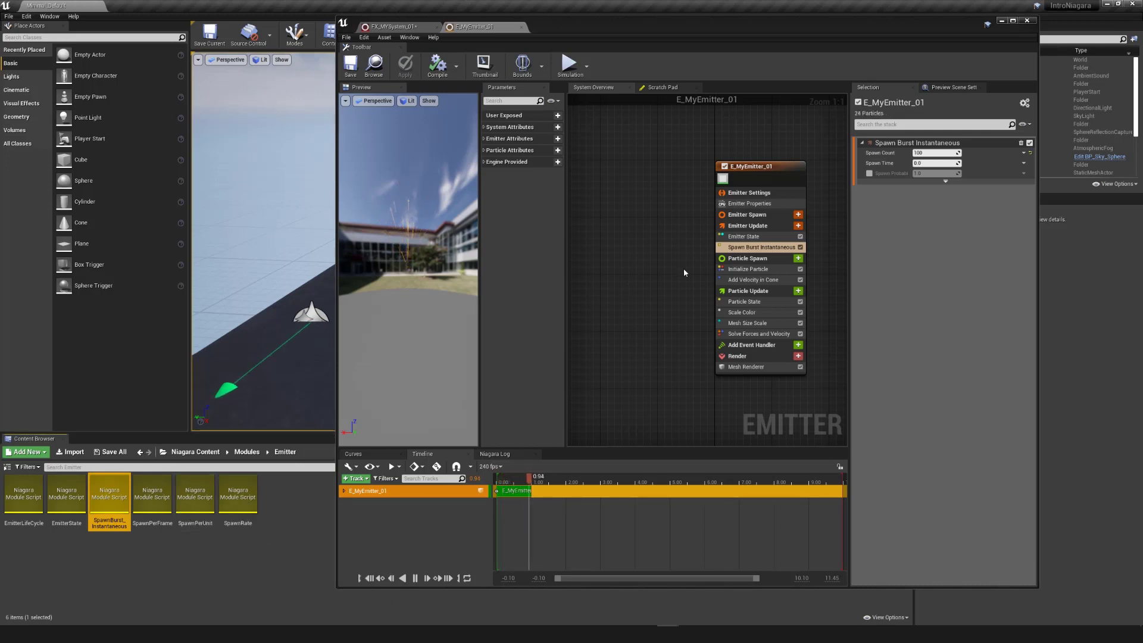
{"action": "double_click", "coordinate": [691, 26]}
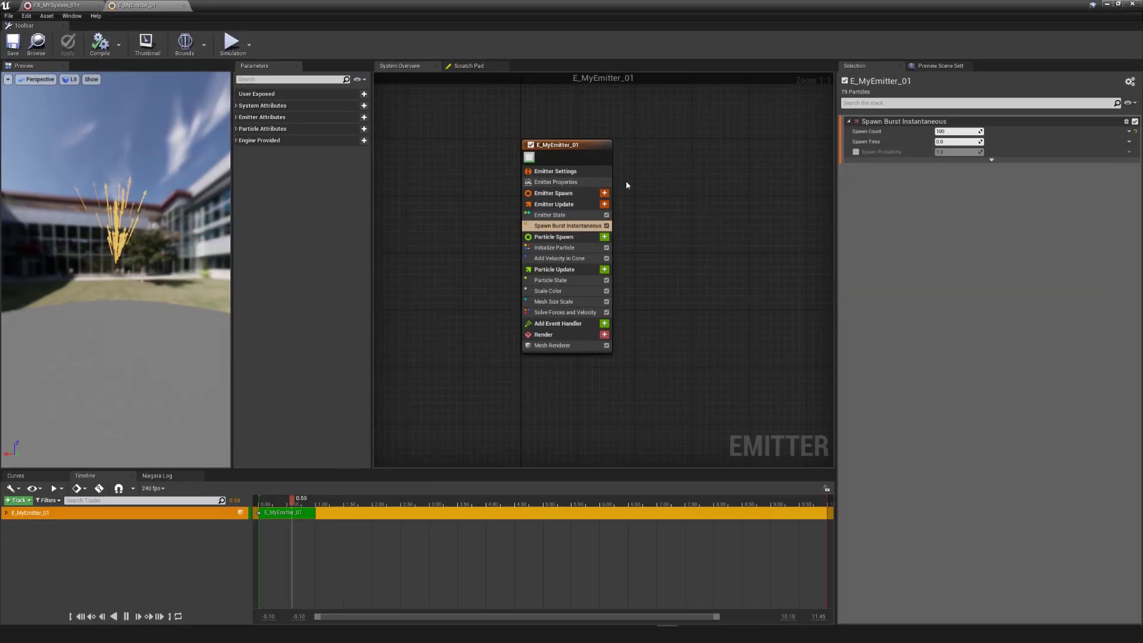
Review the module actions for OmnidirectionalBurst's Calculate Size by Mass in FX_MYSystem_01, and look at the system's Scratch Pad
{"action": "left_click", "coordinate": [65, 7]}
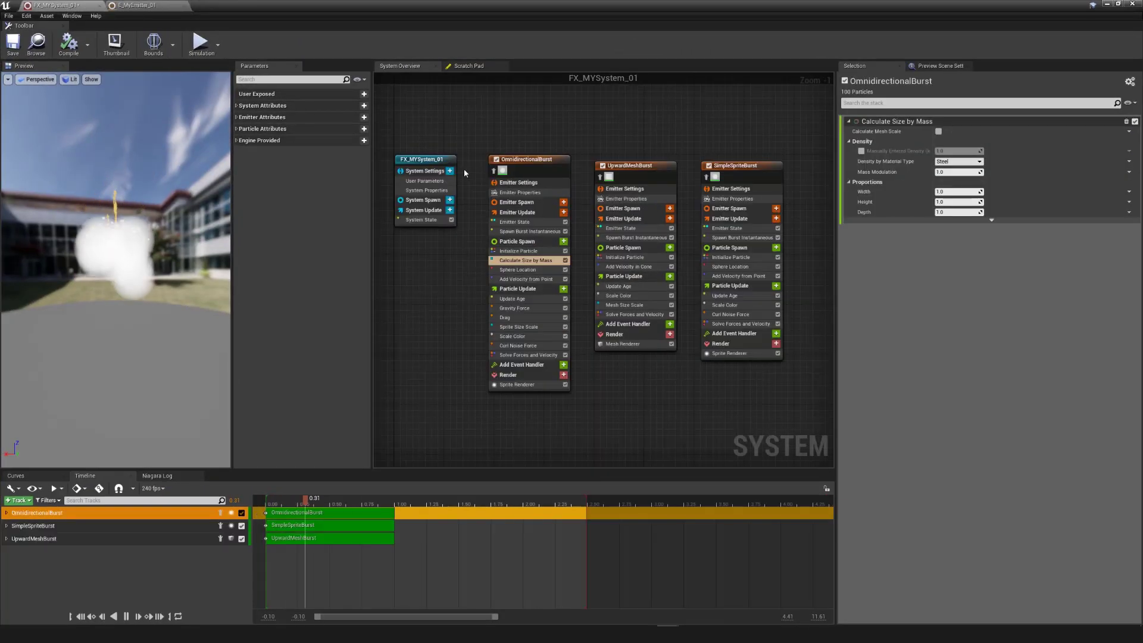
{"action": "right_click", "coordinate": [542, 262]}
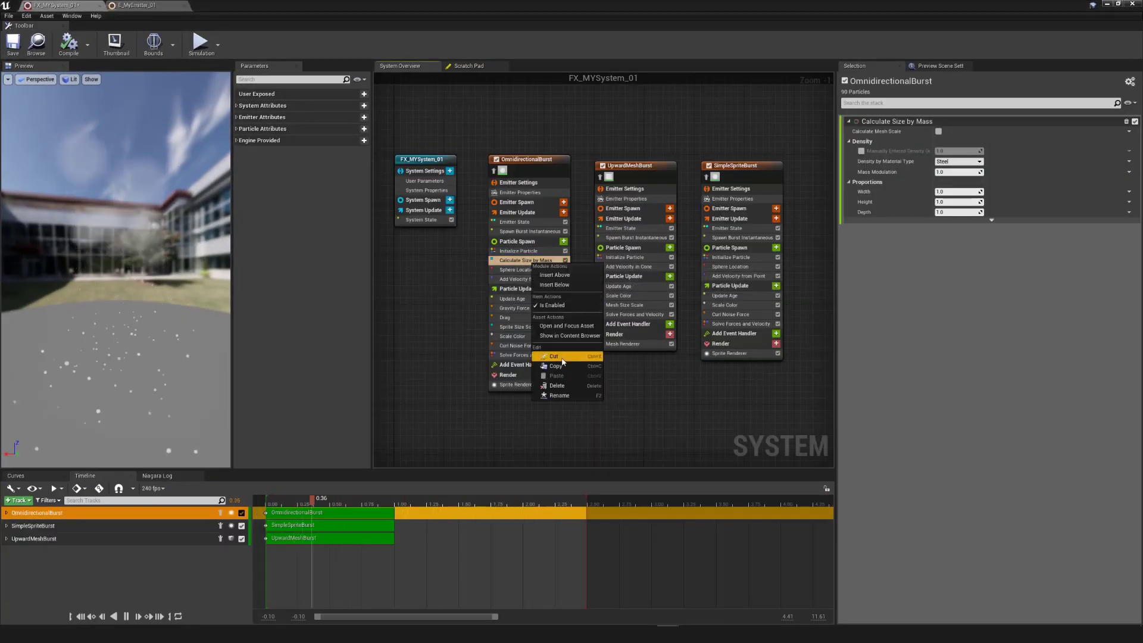
{"action": "left_click", "coordinate": [588, 415]}
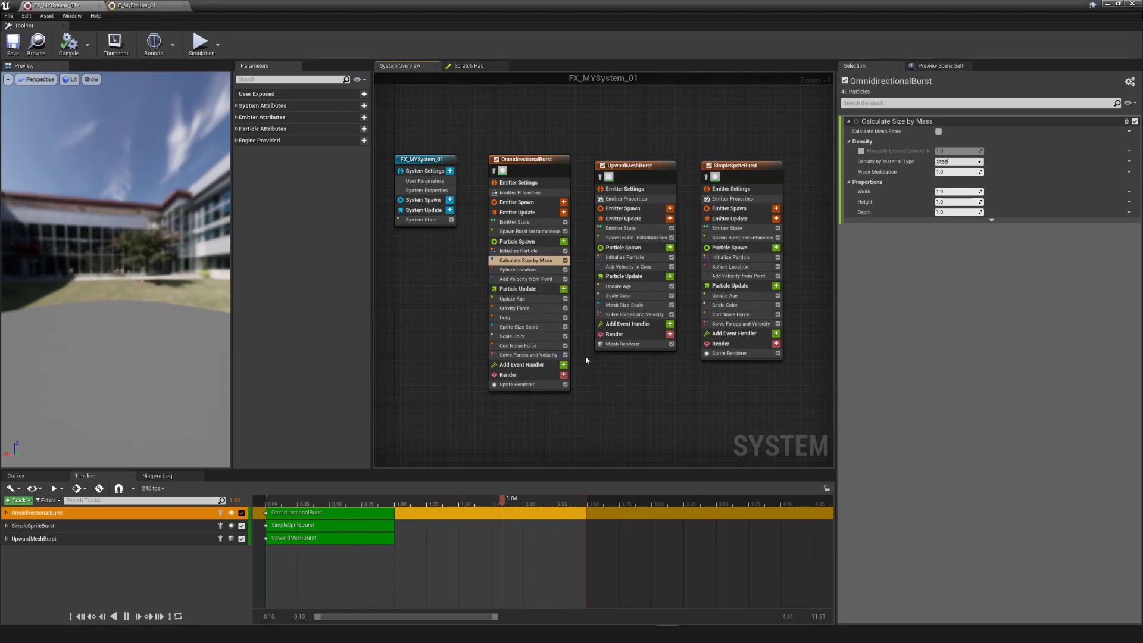
{"action": "mouse_move", "coordinate": [655, 400]}
{"action": "right_mouse_down"}
{"action": "mouse_move", "coordinate": [672, 384]}
{"action": "mouse_move", "coordinate": [662, 386]}
{"action": "right_mouse_up"}
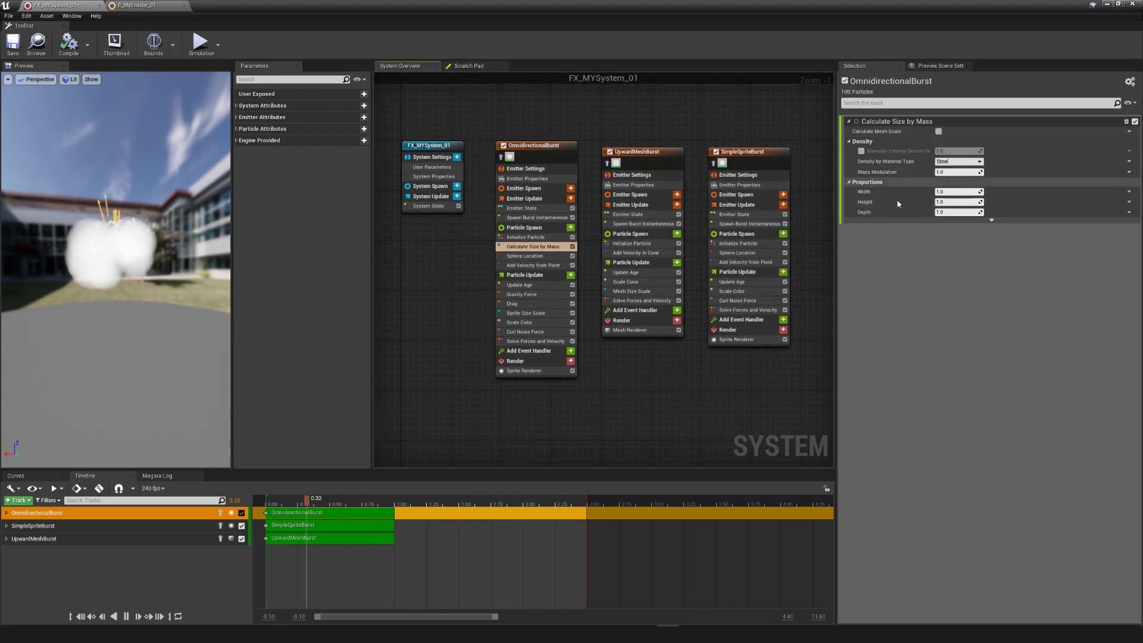
{"action": "left_click", "coordinate": [469, 67]}
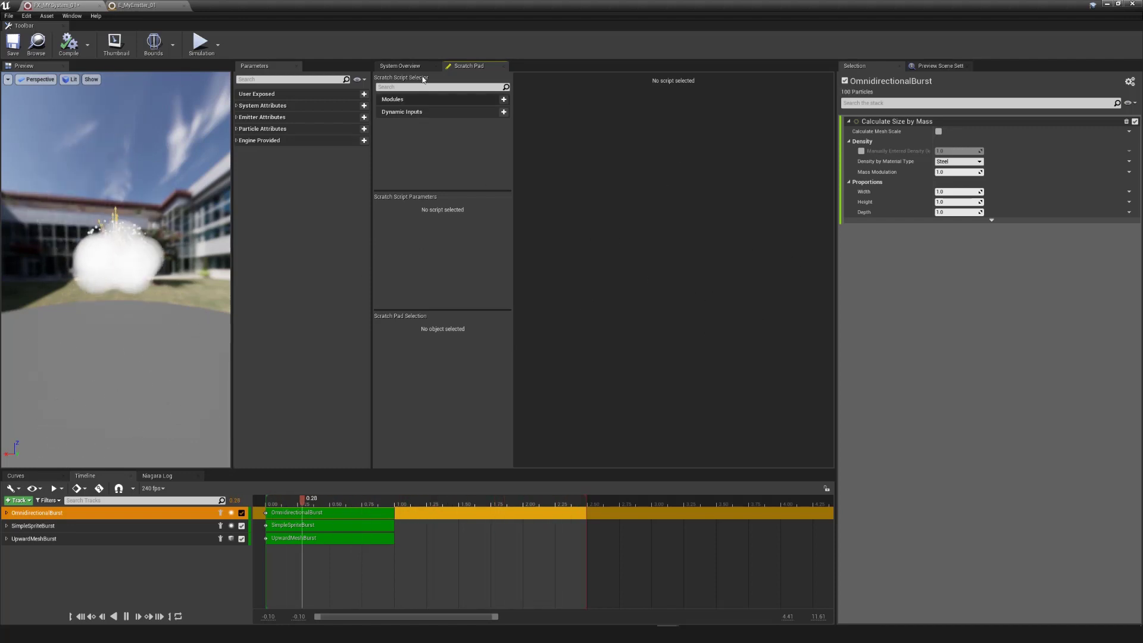
{"action": "left_click", "coordinate": [399, 66]}
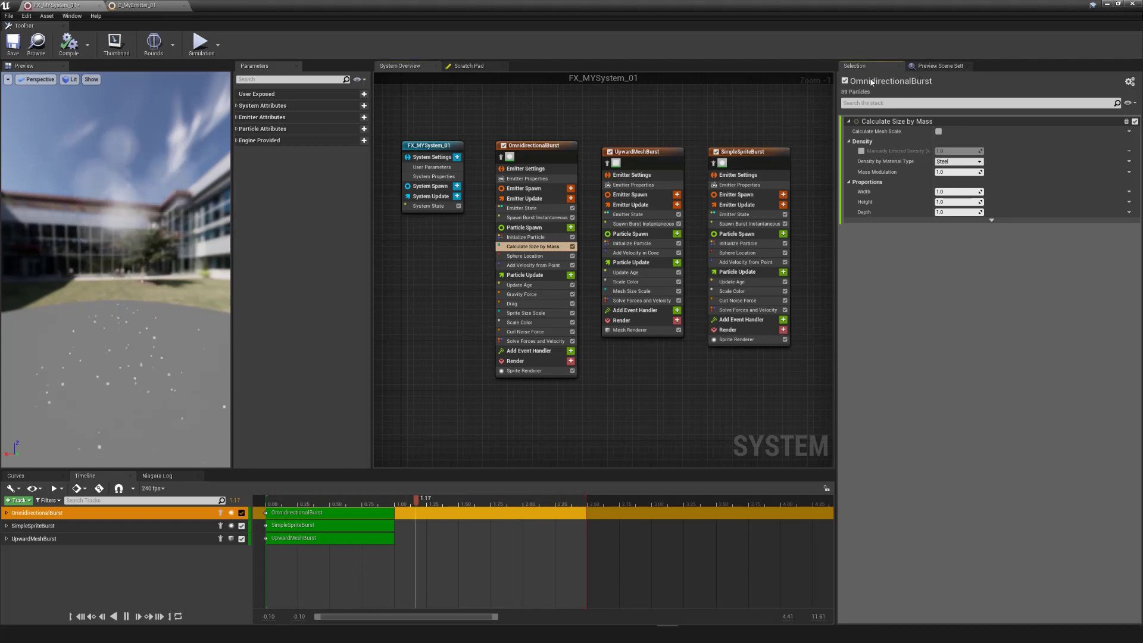
Select the whole OmnidirectionalBurst emitter and review its module stack from Emitter Settings through the Sprite Renderer
{"action": "left_click", "coordinate": [536, 149]}
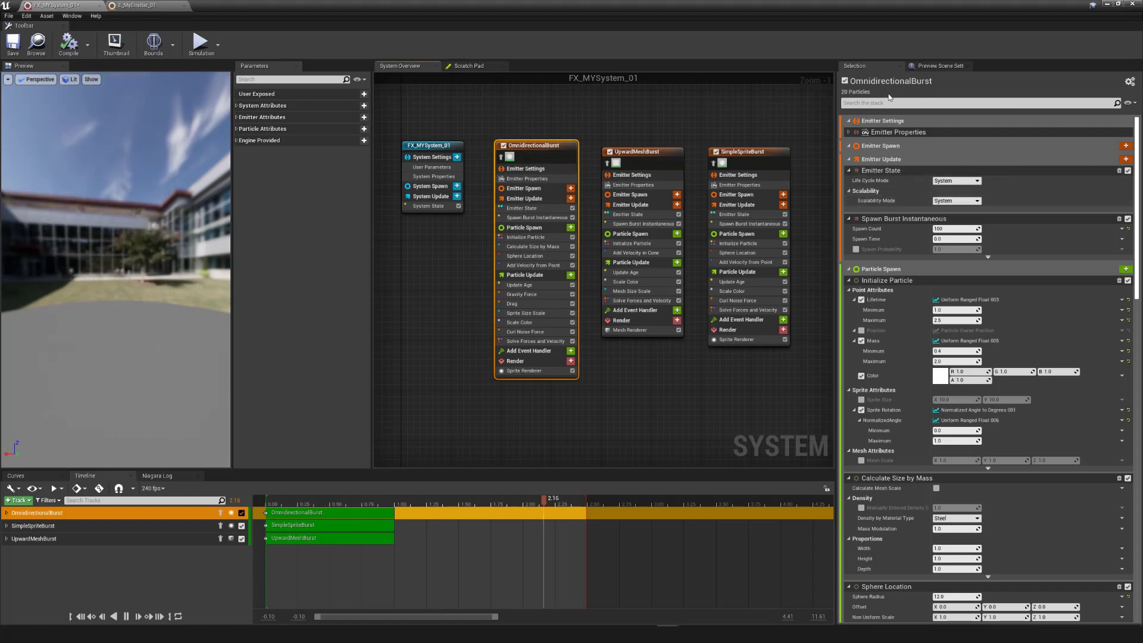
{"action": "scroll", "coordinate": [1009, 217], "scroll_direction": "down", "scroll_amount": 8}
{"action": "scroll", "coordinate": [1007, 244], "scroll_direction": "up", "scroll_amount": 5}
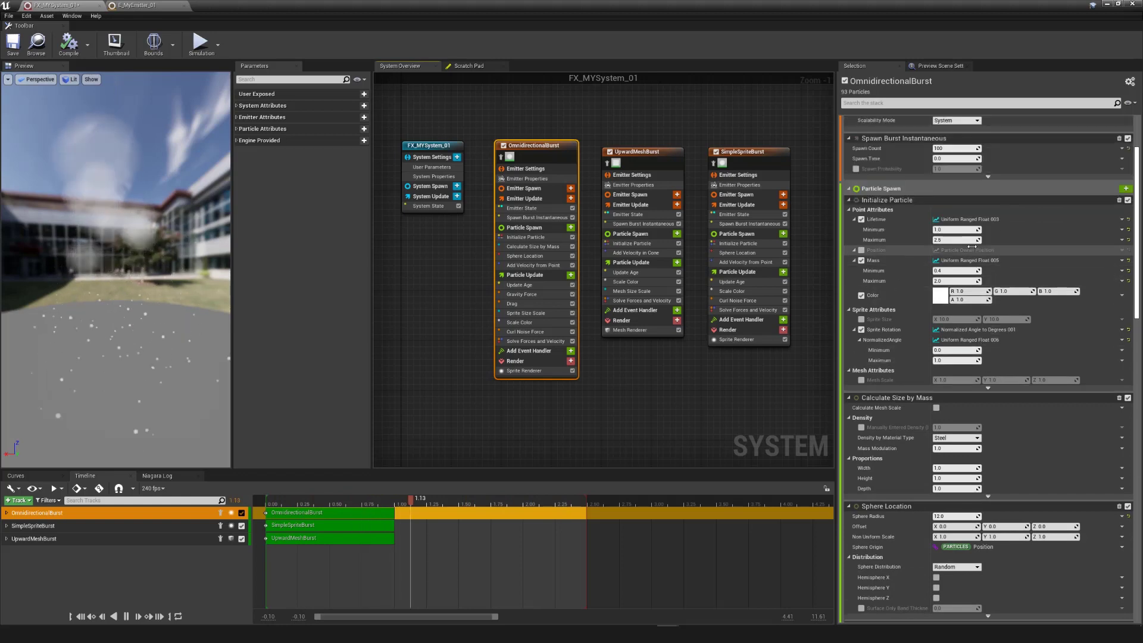
{"action": "scroll", "coordinate": [975, 250], "scroll_direction": "up", "scroll_amount": 3}
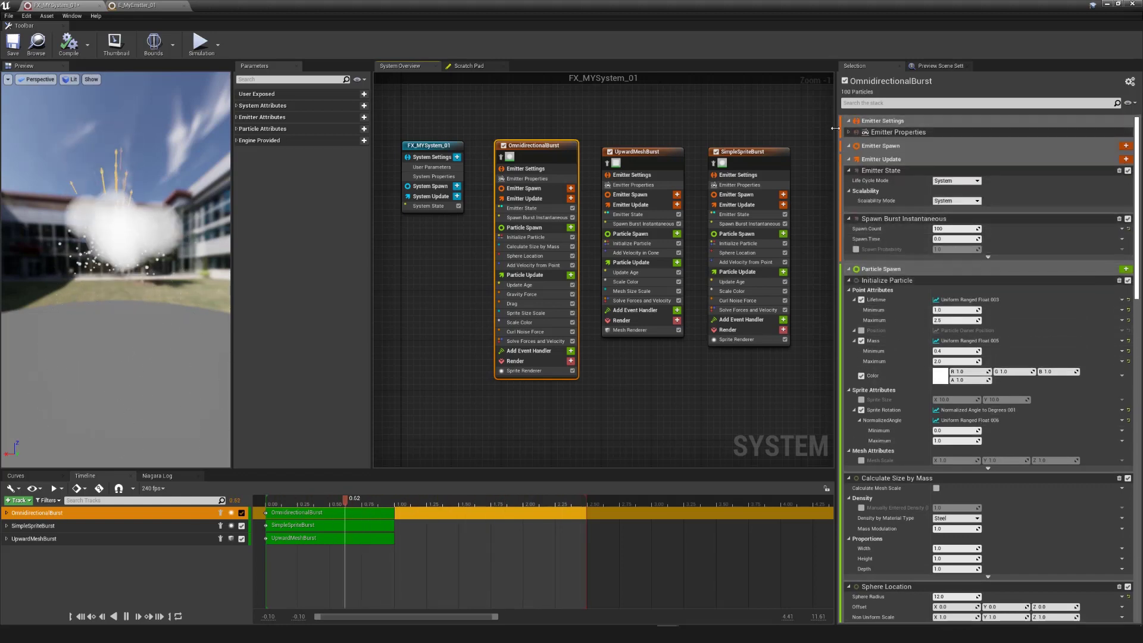
{"action": "scroll", "coordinate": [878, 309], "scroll_direction": "down", "scroll_amount": 10}
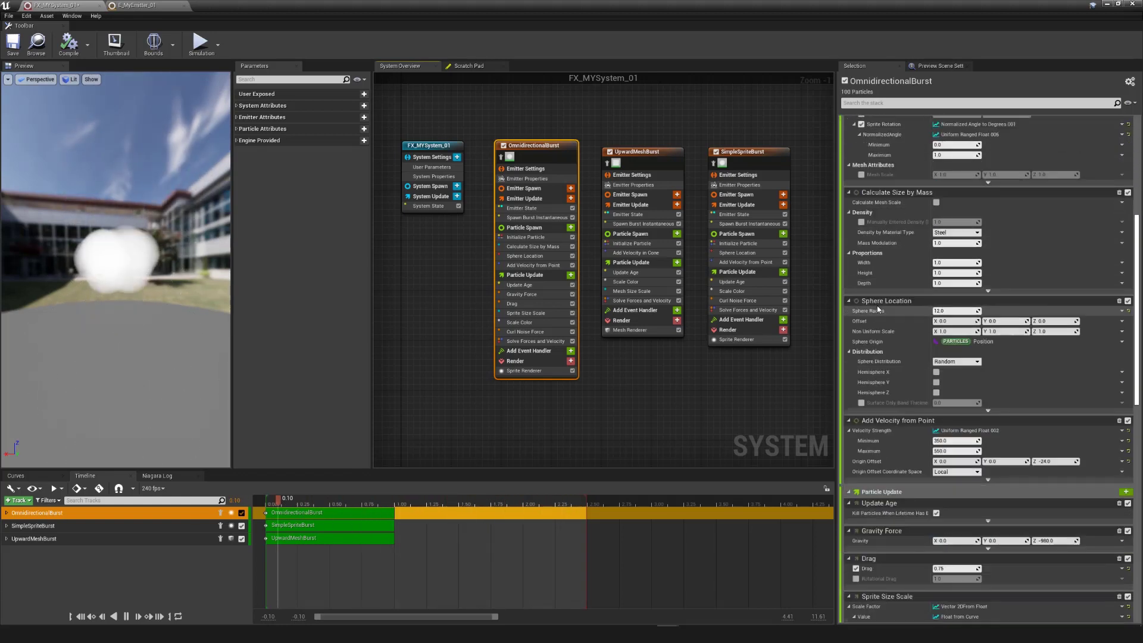
{"action": "scroll", "coordinate": [878, 309], "scroll_direction": "down", "scroll_amount": 20}
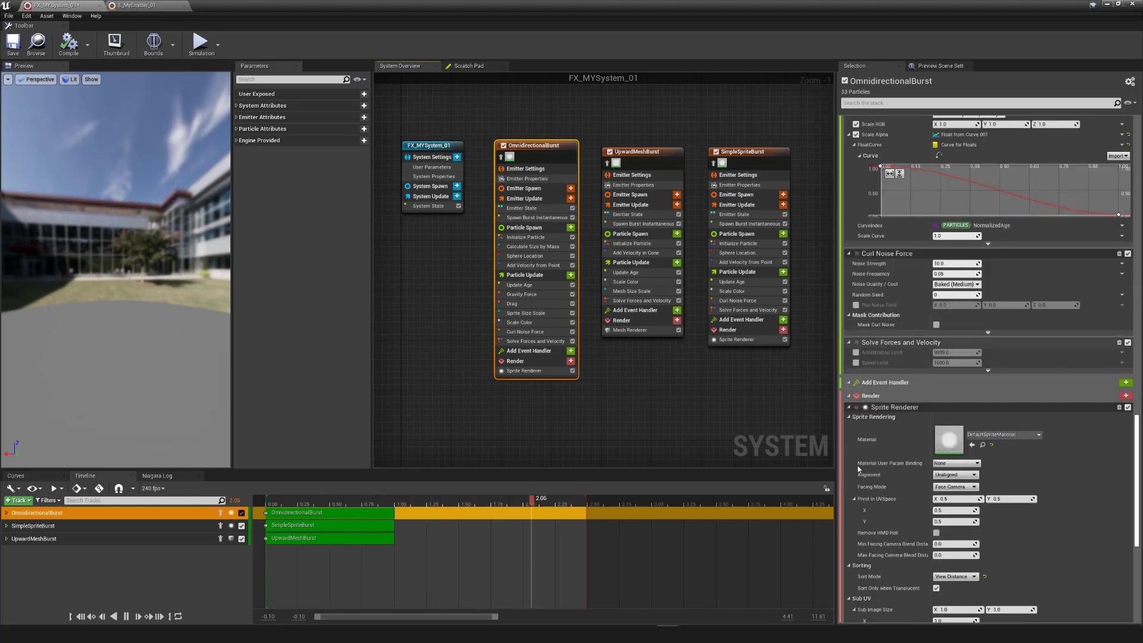
{"action": "scroll", "coordinate": [864, 434], "scroll_direction": "up", "scroll_amount": 10}
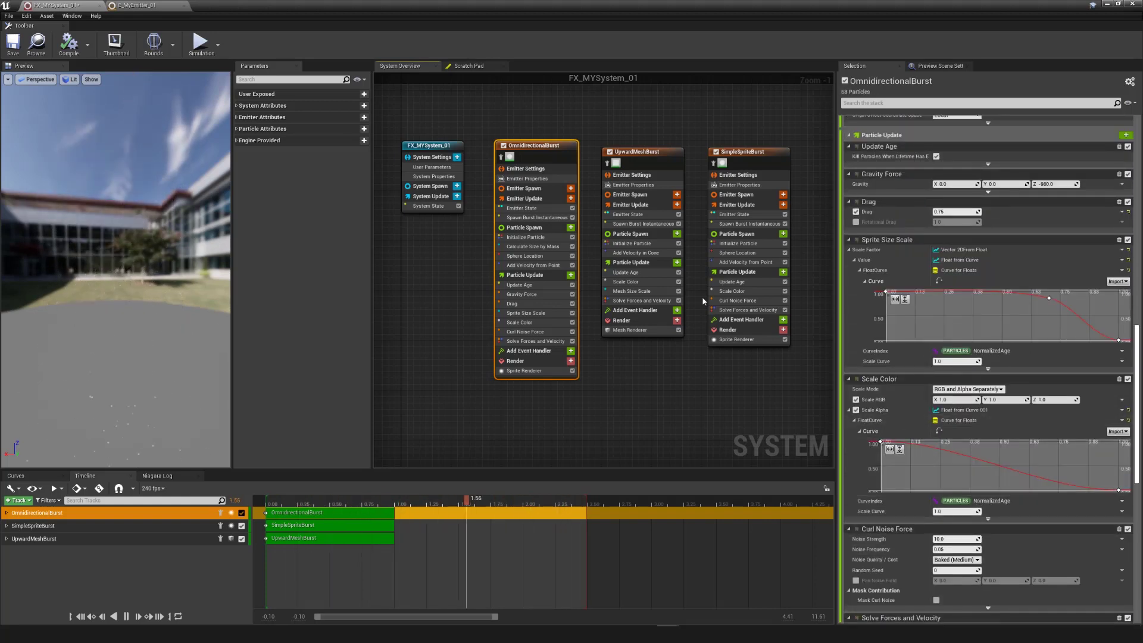
Select OmnidirectionalBurst's Particle Update group and review its module settings and the categories of modules that can be added
{"action": "left_click", "coordinate": [517, 275]}
{"action": "scroll", "coordinate": [984, 272], "scroll_direction": "down", "scroll_amount": 2}
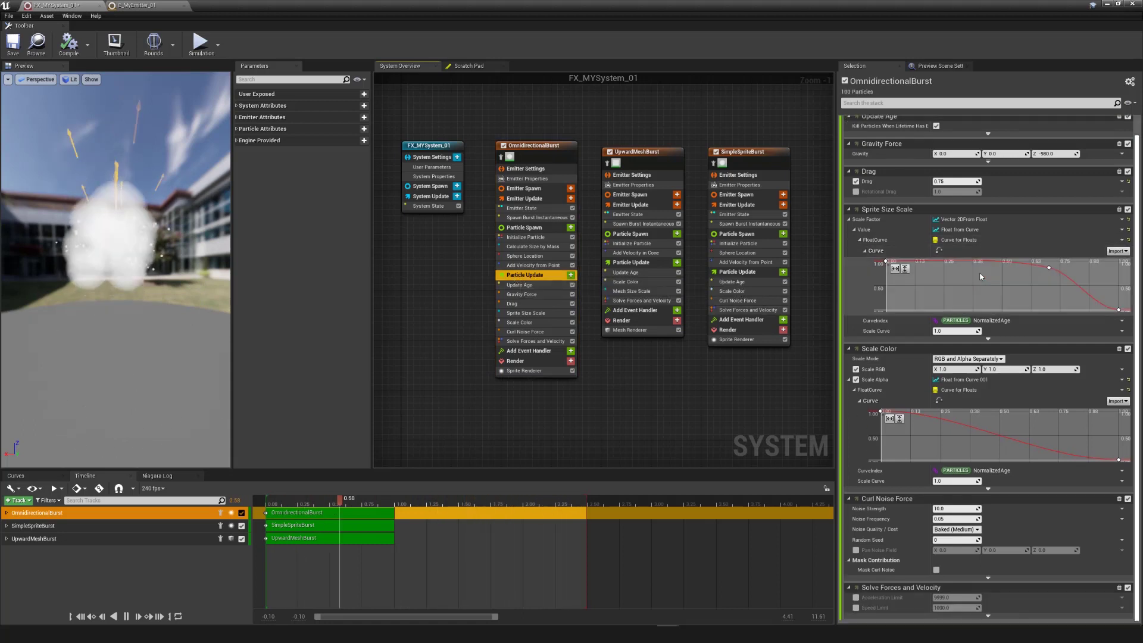
{"action": "scroll", "coordinate": [986, 289], "scroll_direction": "up", "scroll_amount": 1}
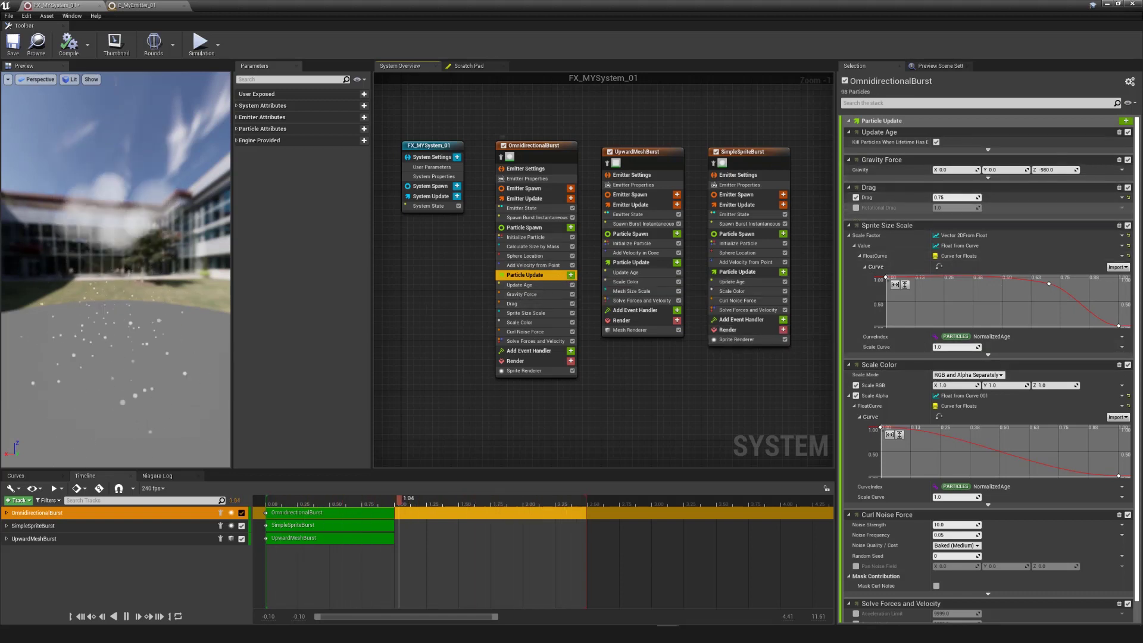
{"action": "left_click", "coordinate": [1126, 121]}
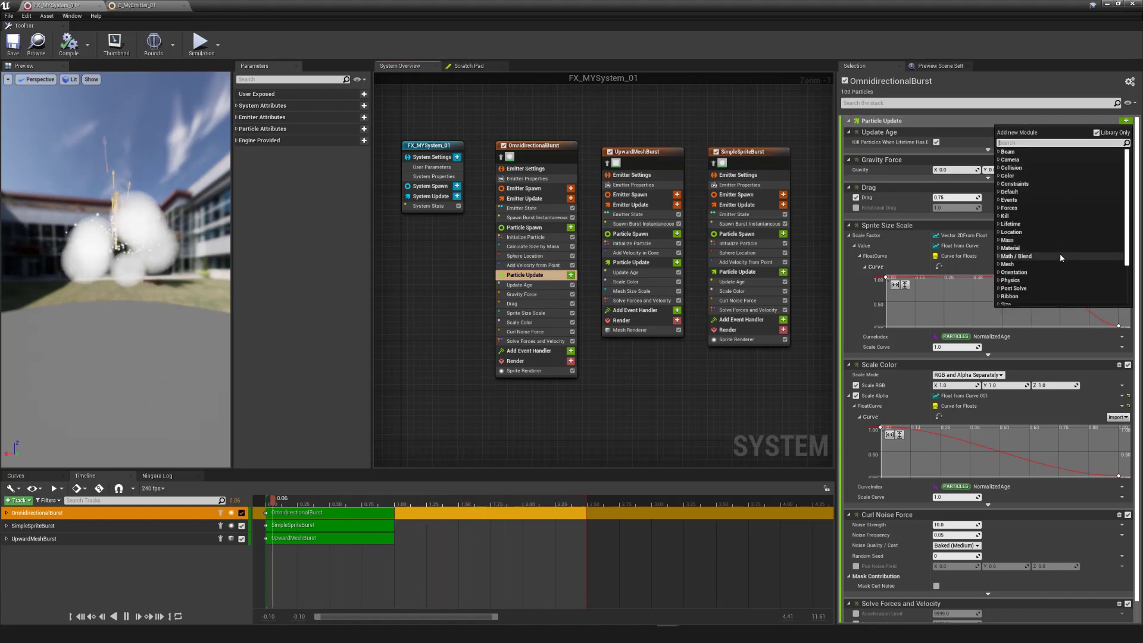
{"action": "left_click", "coordinate": [770, 385]}
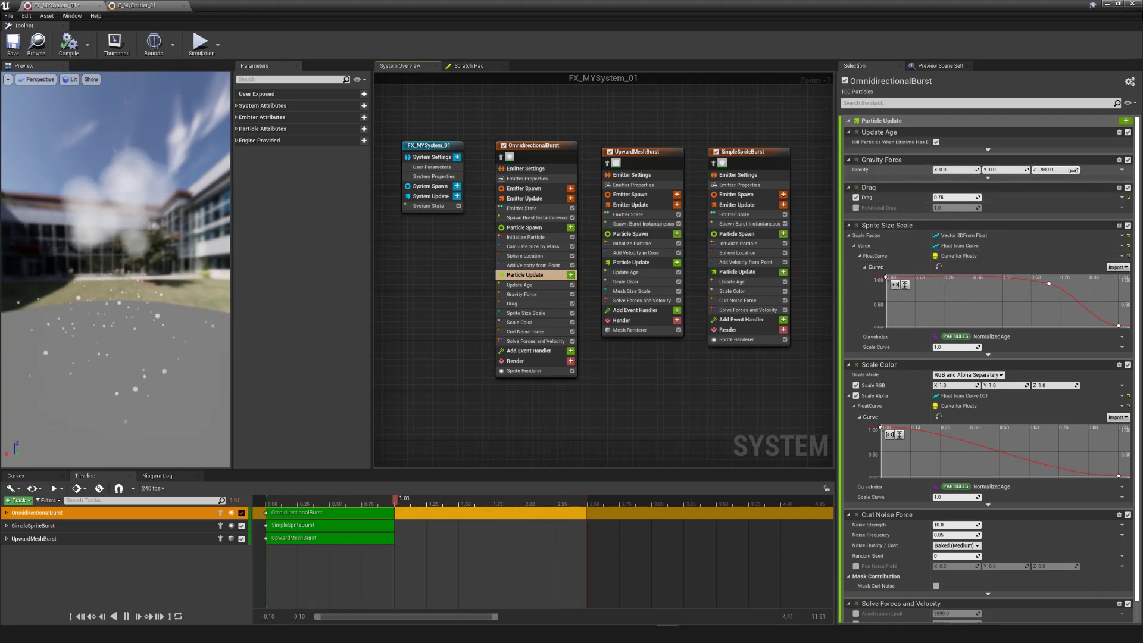
{"action": "scroll", "coordinate": [1036, 309], "scroll_direction": "down", "scroll_amount": 1}
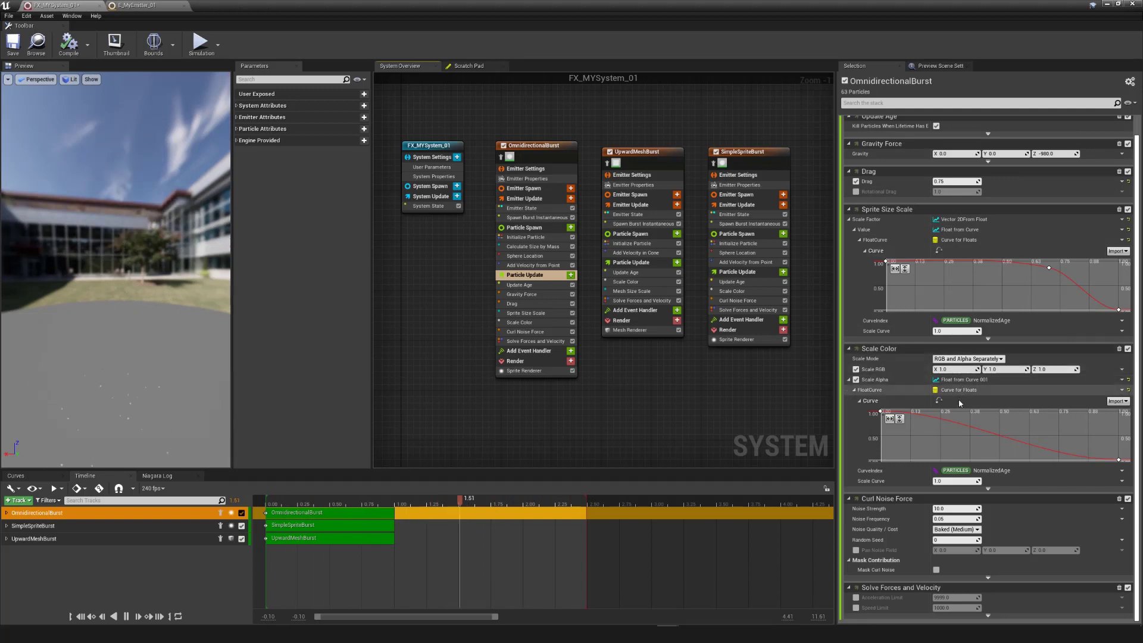
Review the value source options for the FloatCurve in OmnidirectionalBurst's Sprite Size Scale module
{"action": "left_click", "coordinate": [1121, 239]}
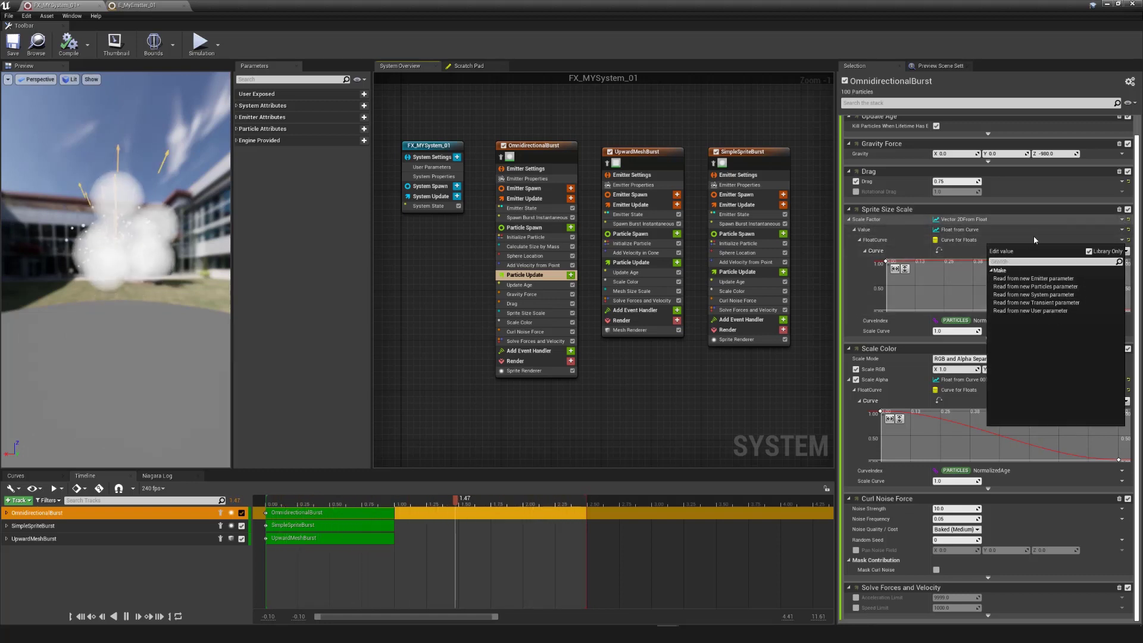
{"action": "right_click", "coordinate": [938, 288]}
{"action": "left_click", "coordinate": [1005, 282]}
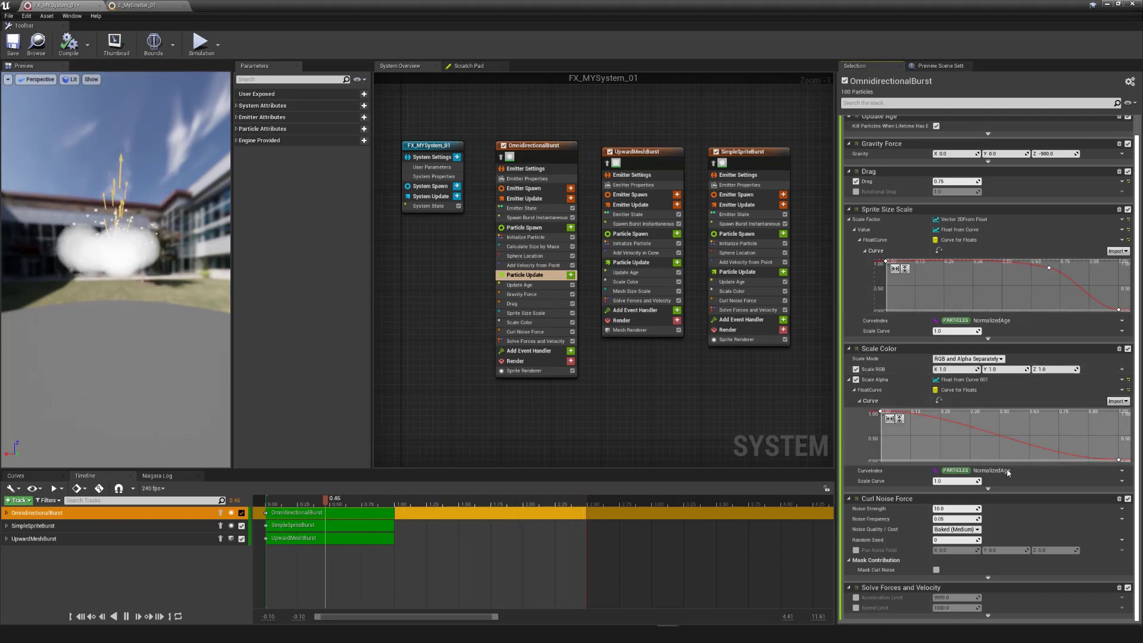
Select OmnidirectionalBurst's Scale Color module and inspect its advanced settings, leaving them collapsed
{"action": "left_click", "coordinate": [521, 323]}
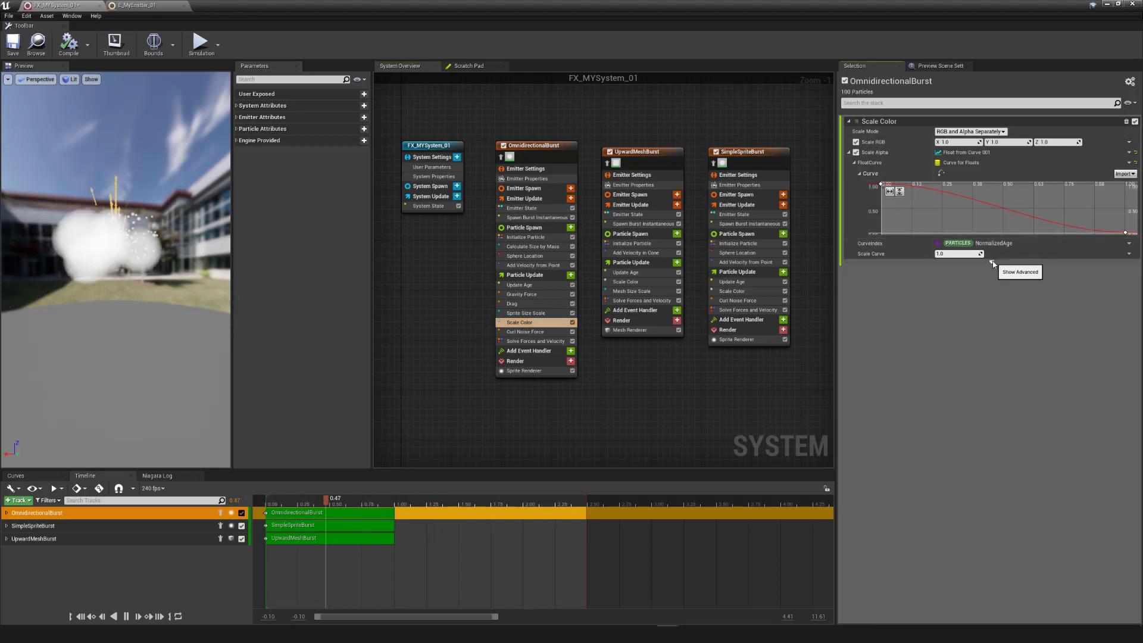
{"action": "left_click", "coordinate": [992, 264]}
{"action": "left_click", "coordinate": [992, 319]}
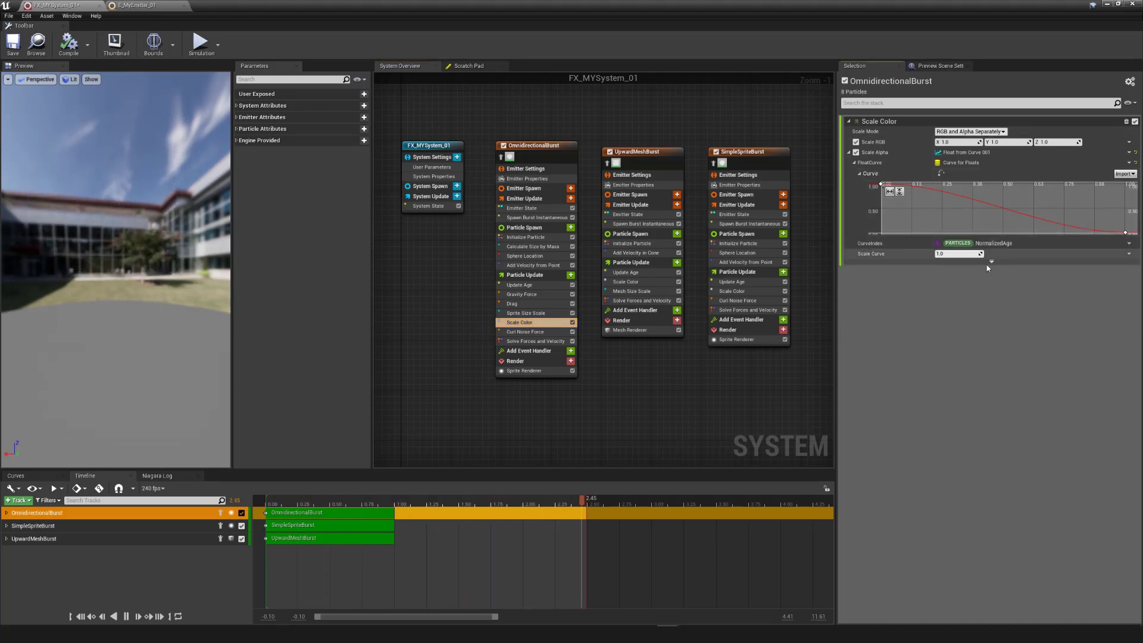
{"action": "left_click", "coordinate": [992, 263]}
{"action": "left_click", "coordinate": [992, 319]}
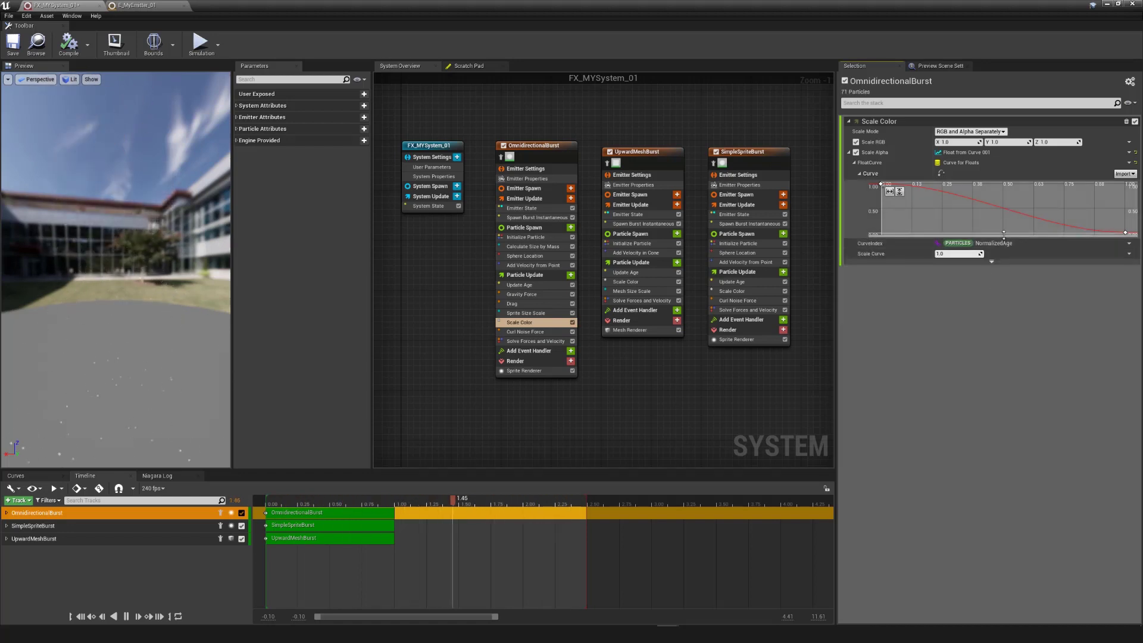
Enlarge the alpha curve editor in Scale Color, bring both end keys into view and check the option for adding a key
{"action": "left_click_drag", "start_coordinate": [1006, 238], "coordinate": [1018, 346]}
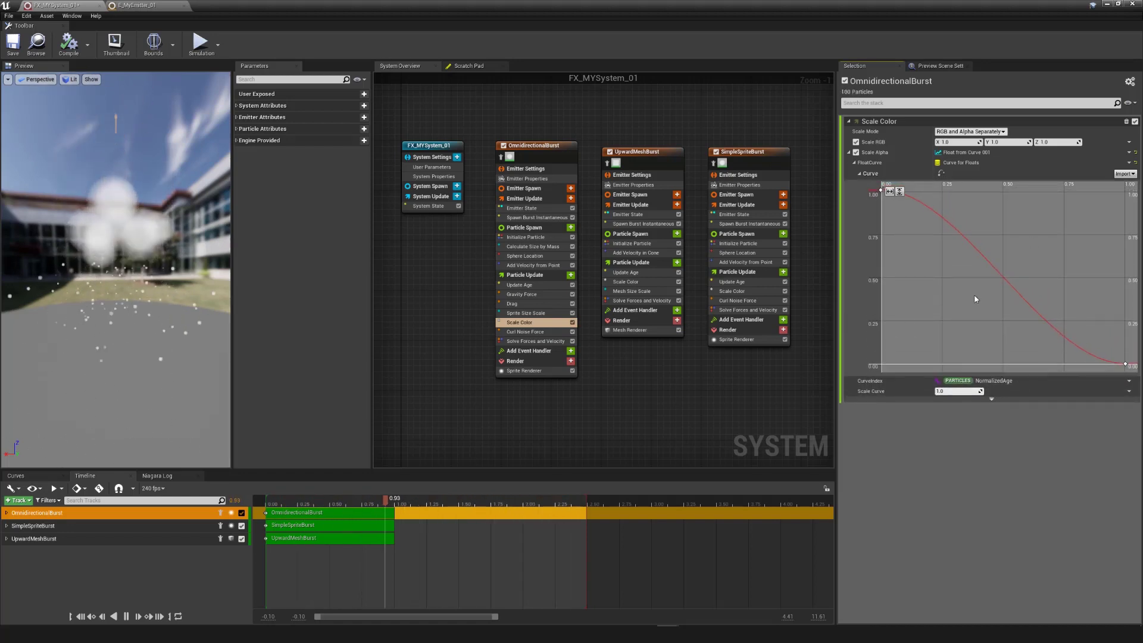
{"action": "left_click_drag", "start_coordinate": [1018, 372], "coordinate": [1024, 385]}
{"action": "mouse_move", "coordinate": [974, 317]}
{"action": "right_mouse_down"}
{"action": "mouse_move", "coordinate": [988, 342]}
{"action": "mouse_move", "coordinate": [981, 328]}
{"action": "mouse_move", "coordinate": [963, 331]}
{"action": "mouse_move", "coordinate": [972, 331]}
{"action": "right_mouse_up"}
{"action": "scroll", "coordinate": [981, 329], "scroll_direction": "down", "scroll_amount": 2}
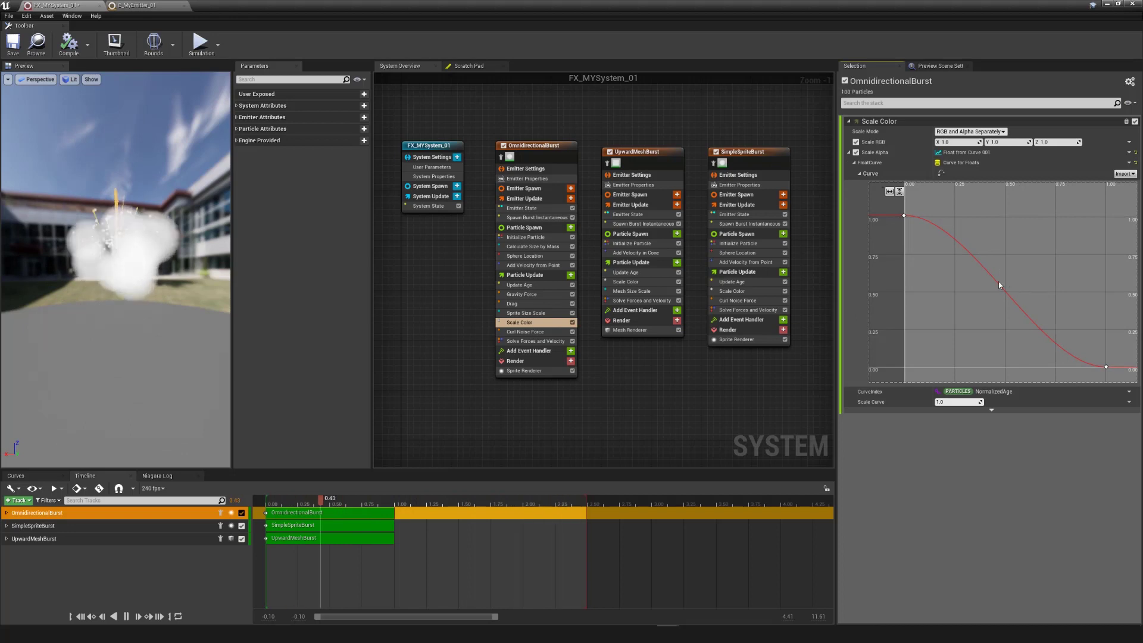
{"action": "right_click", "coordinate": [965, 226]}
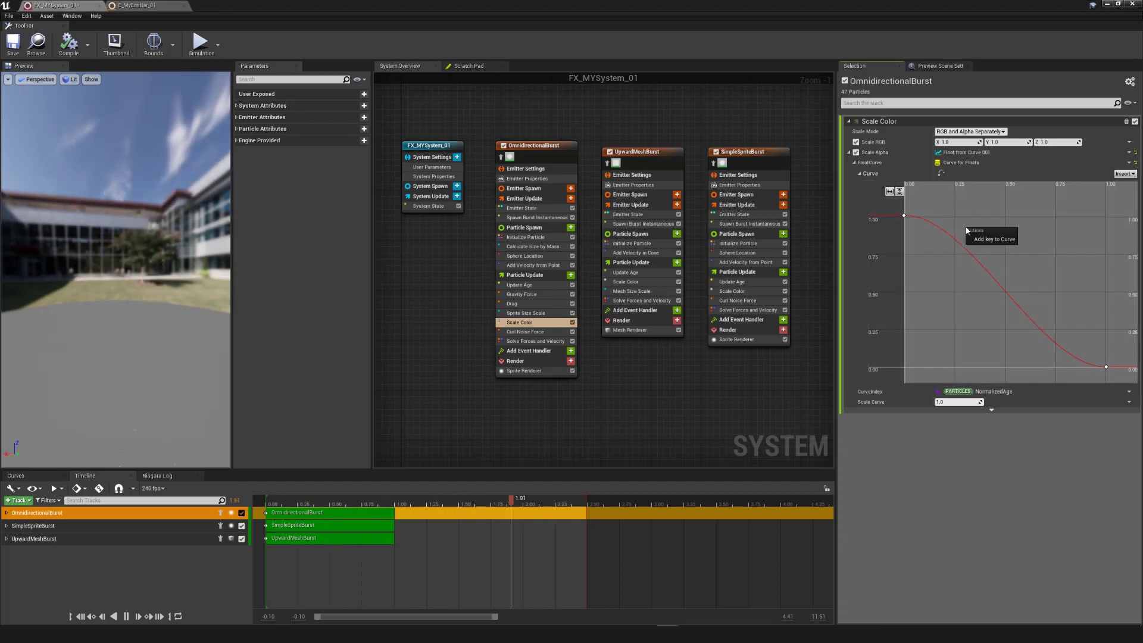
Set the first key of the Scale Color alpha curve to time 0.0 and value 3.0
{"action": "left_click", "coordinate": [904, 216]}
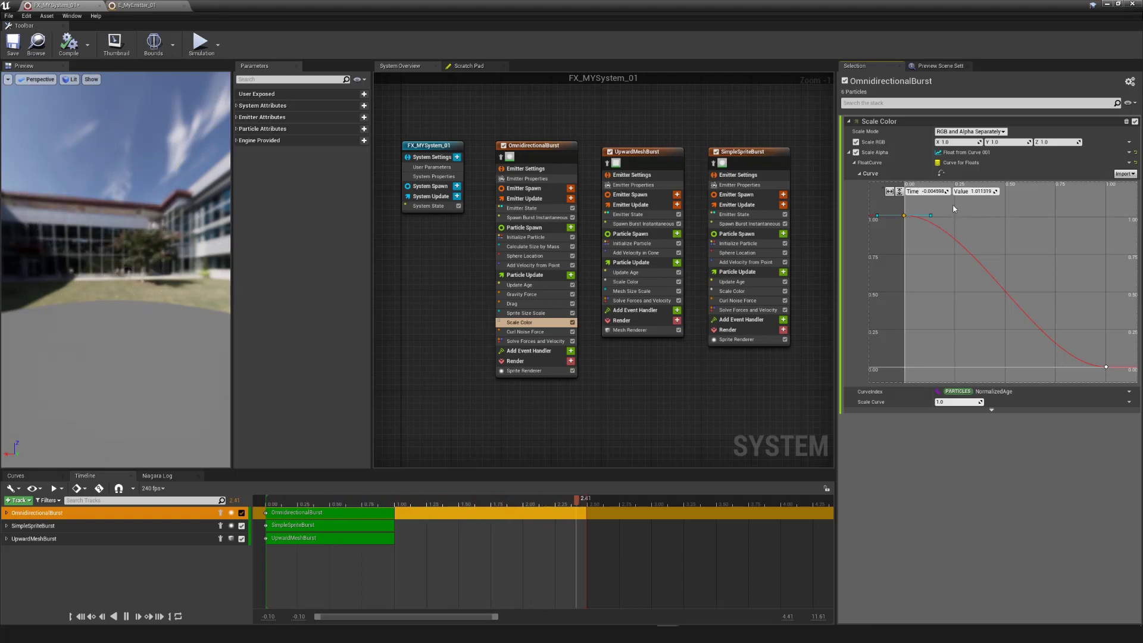
{"action": "left_click", "coordinate": [931, 192]}
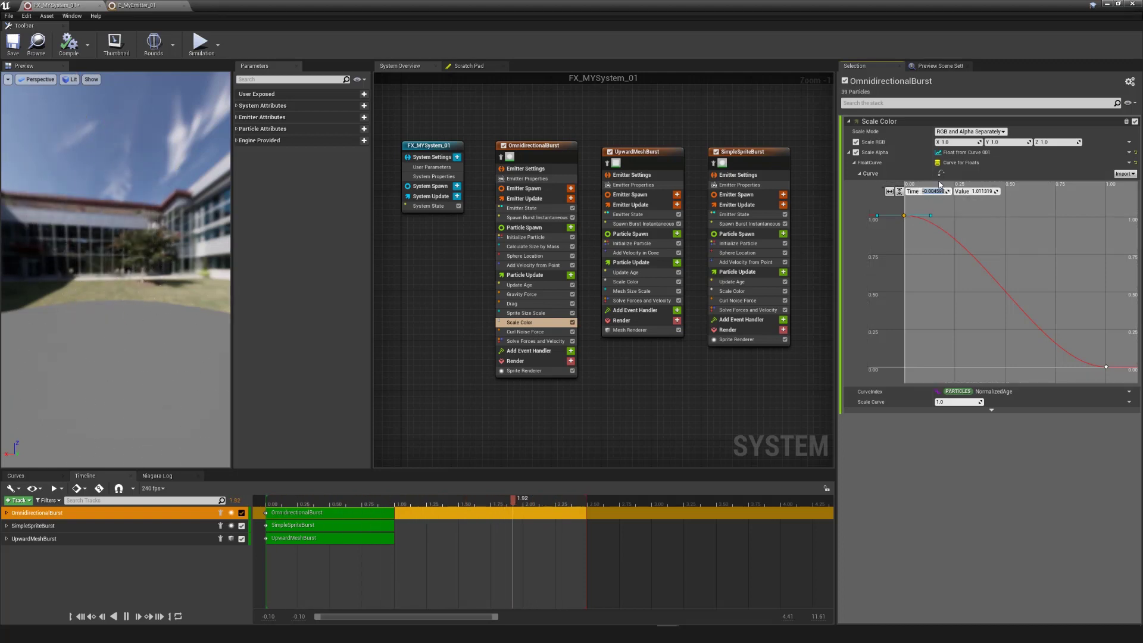
{"action": "key", "text": "Return"}
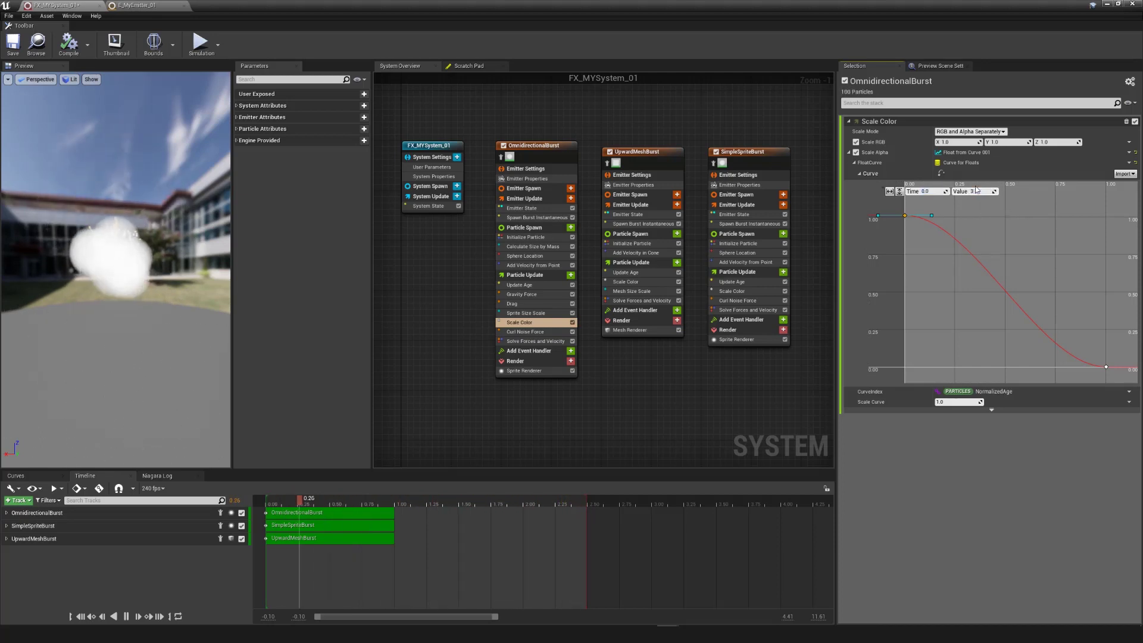
{"action": "type", "text": "3"}
{"action": "key", "text": "Return"}
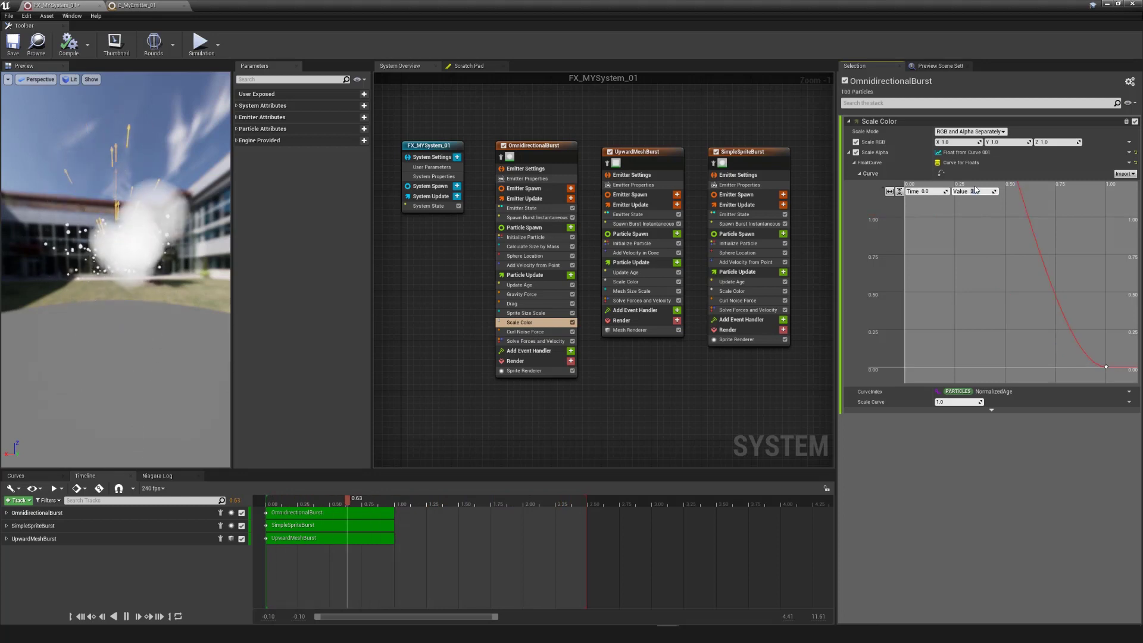
Fit the alpha curve vertically and add a middle key at about time 0.44 and value 1.77
{"action": "left_click", "coordinate": [899, 191]}
{"action": "right_click_drag", "start_coordinate": [933, 254], "coordinate": [934, 261]}
{"action": "scroll", "coordinate": [934, 263], "scroll_direction": "down", "scroll_amount": 2}
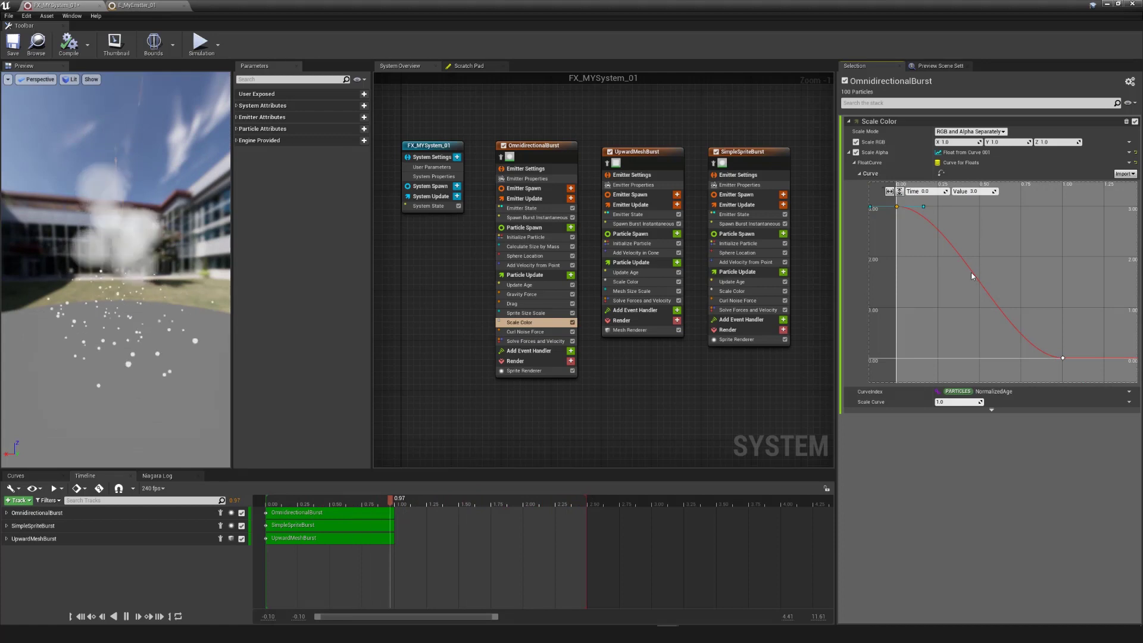
{"action": "mouse_move", "coordinate": [971, 272]}
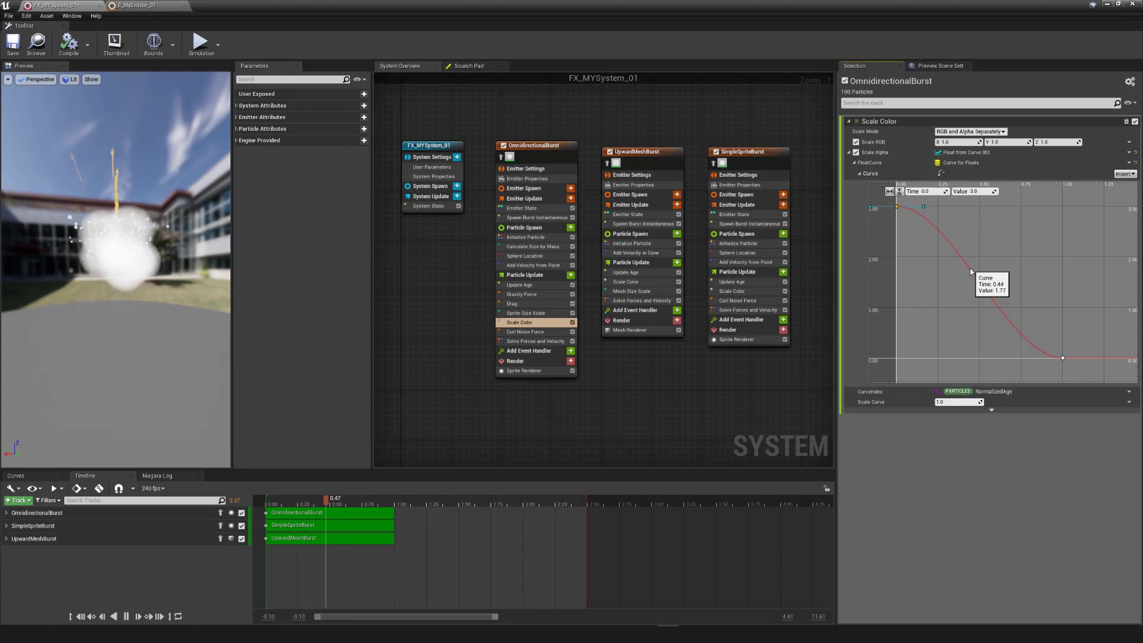
{"action": "left_click", "coordinate": [971, 268], "text": "shift"}
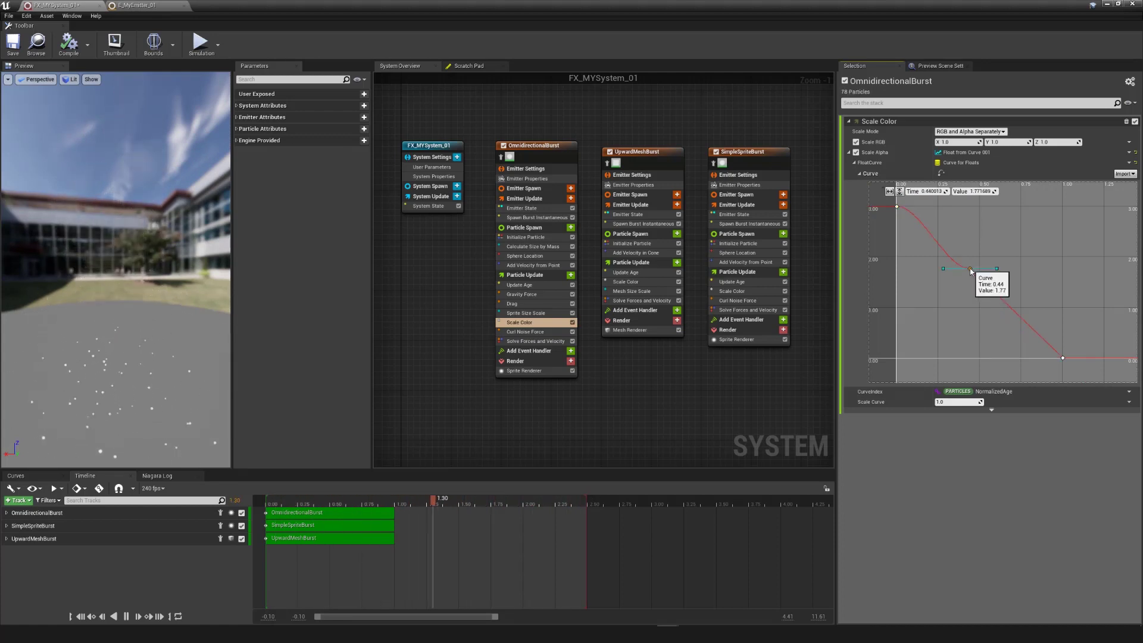
Set the interpolation of the alpha curve's middle key to Auto
{"action": "right_click", "coordinate": [970, 270]}
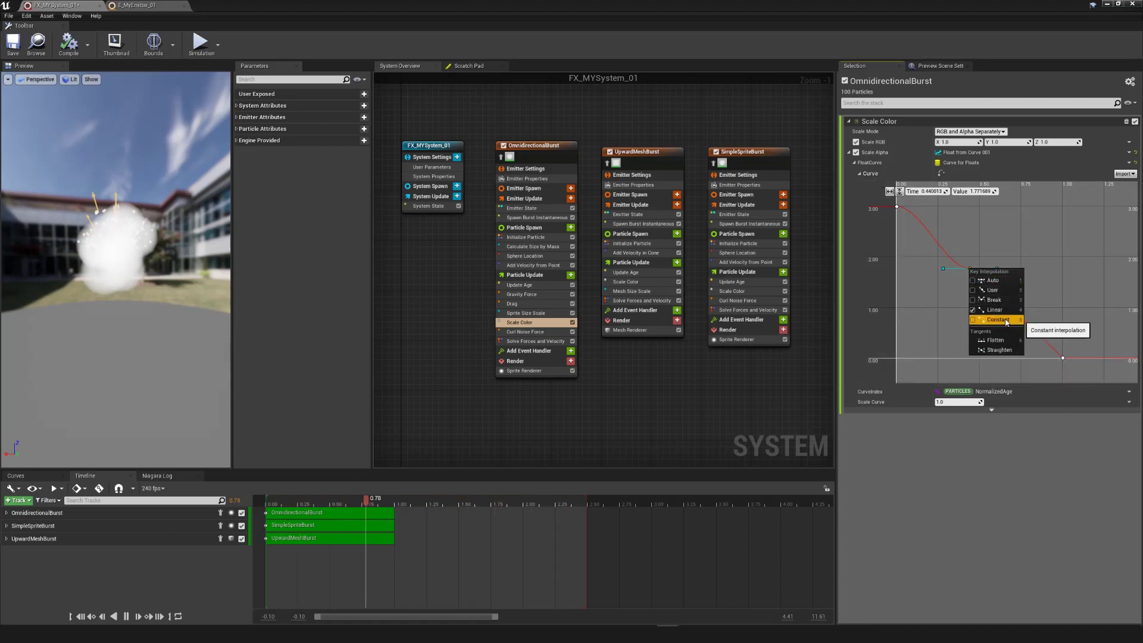
{"action": "left_click", "coordinate": [973, 311]}
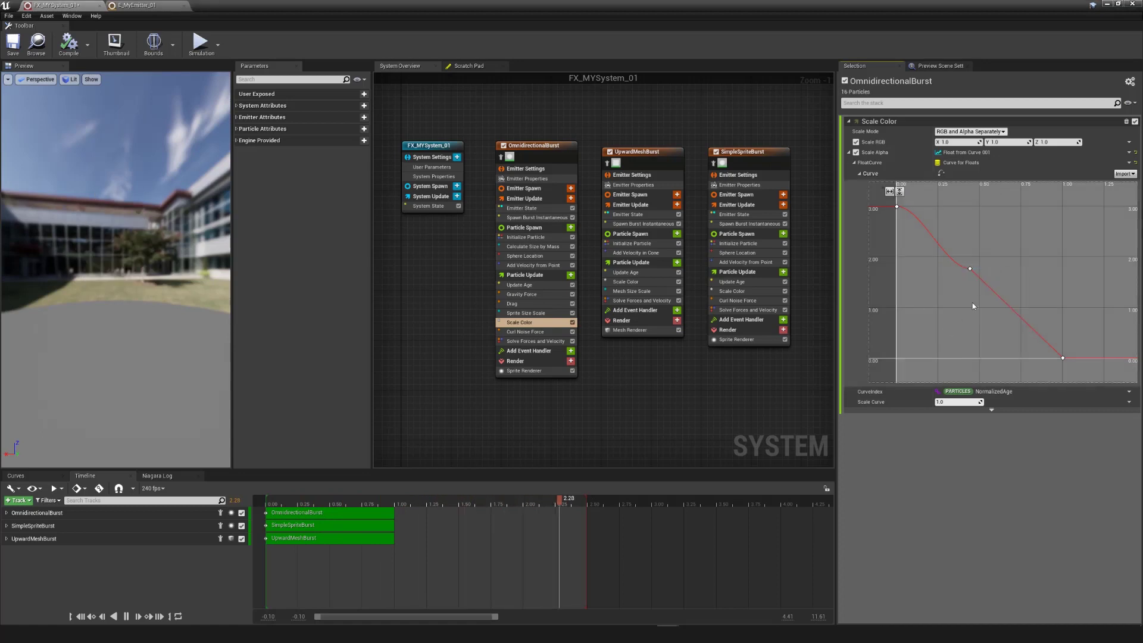
{"action": "left_click", "coordinate": [970, 270]}
{"action": "right_click", "coordinate": [971, 271]}
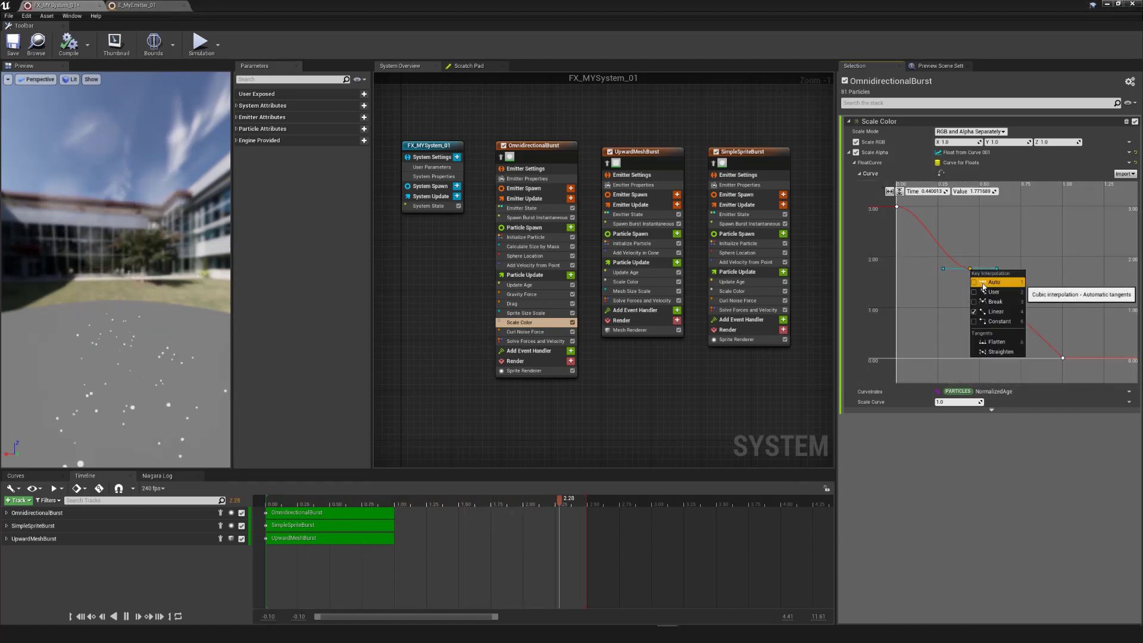
{"action": "left_click", "coordinate": [979, 293]}
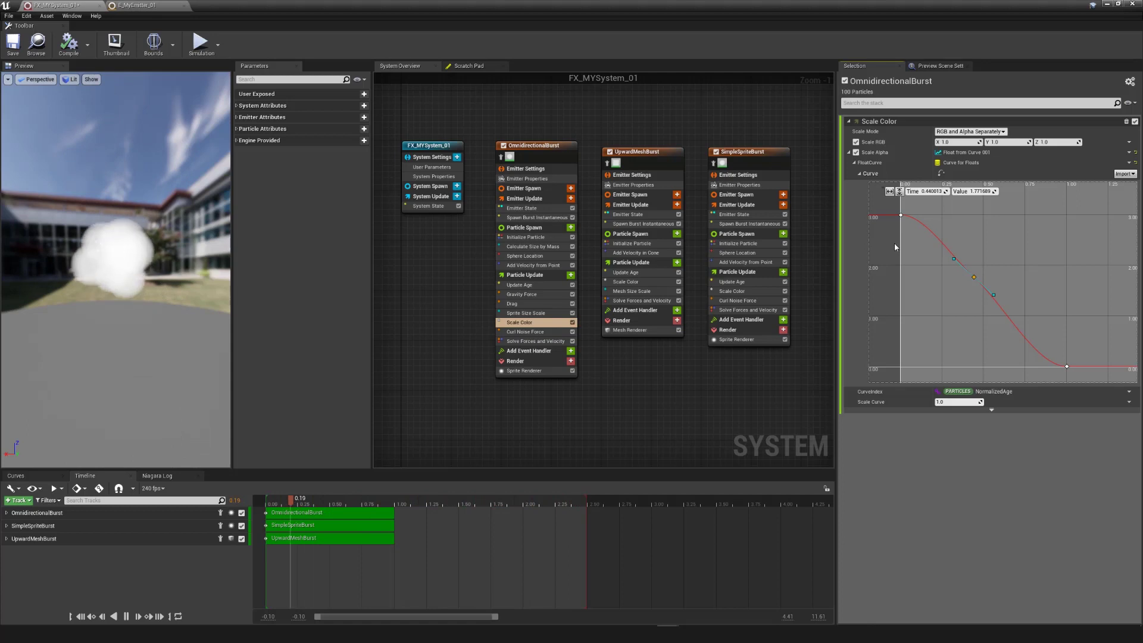
Review the interpolation and tangent options of the alpha curve's middle key, then reselect that key
{"action": "right_click", "coordinate": [975, 279]}
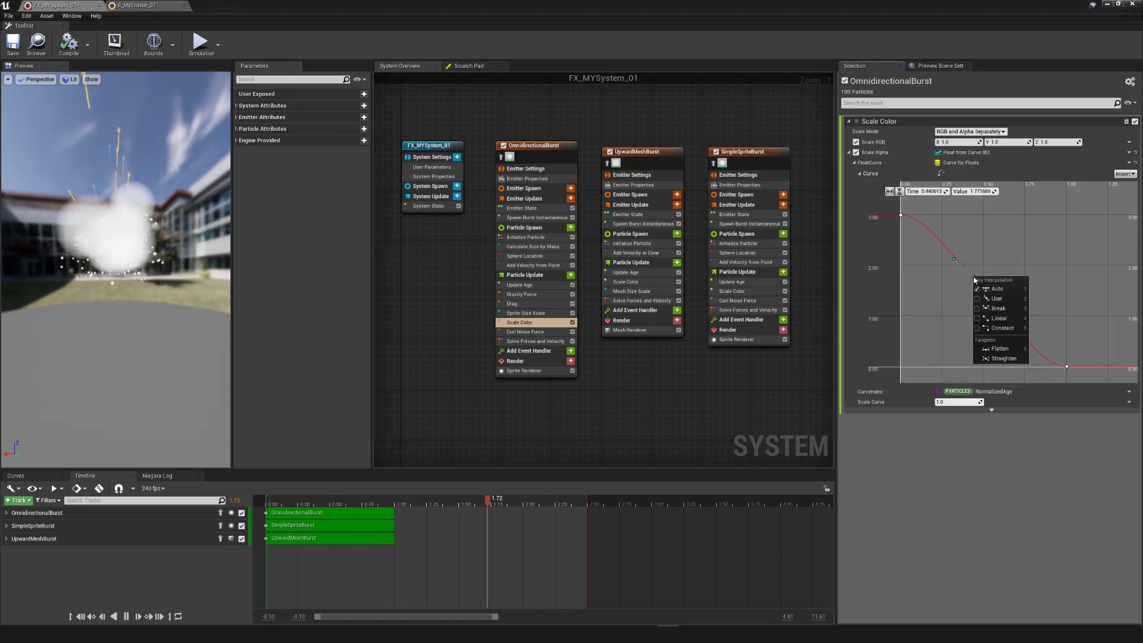
{"action": "left_click", "coordinate": [1016, 370]}
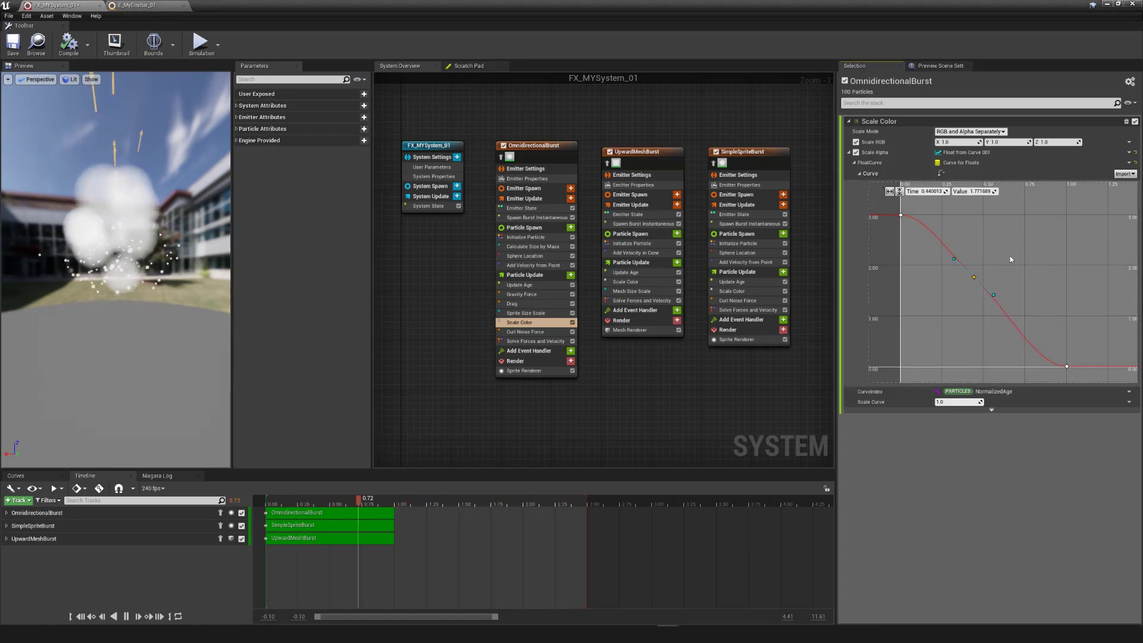
{"action": "left_click", "coordinate": [1023, 257]}
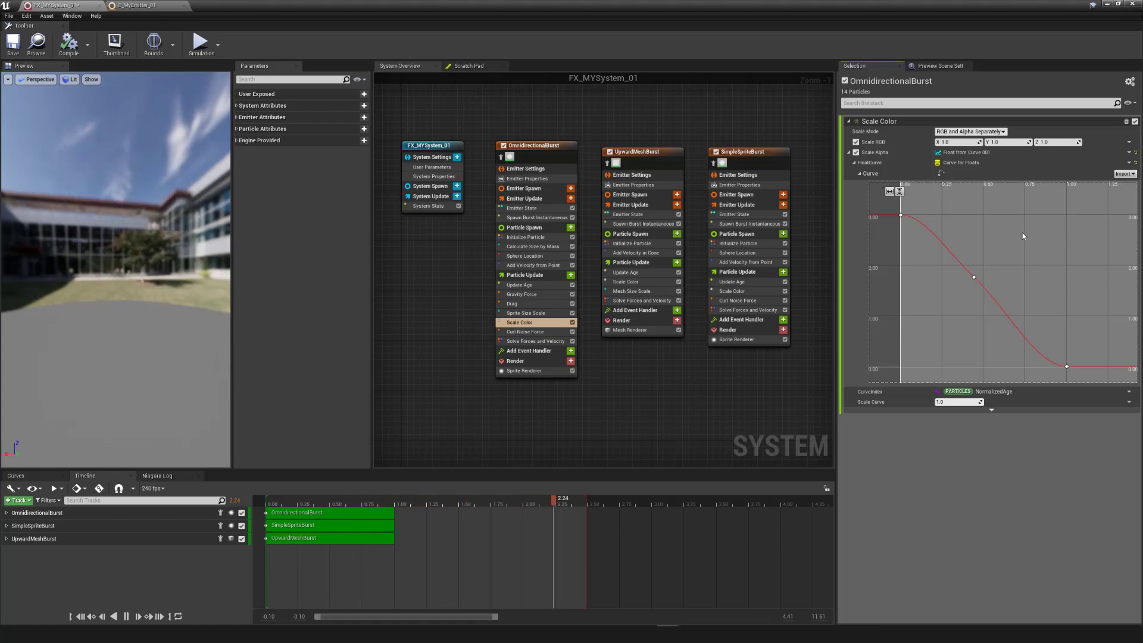
{"action": "left_click", "coordinate": [974, 278]}
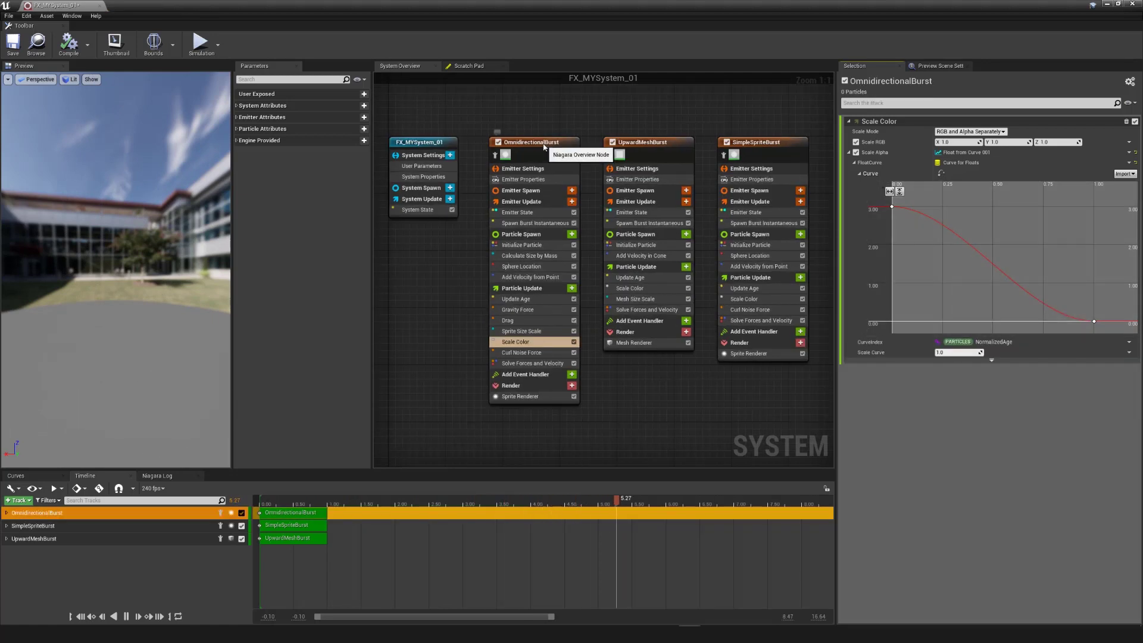
Select the OmnidirectionalBurst emitter and compare the emitter actions offered in its Selection settings with those on its node
{"action": "left_click", "coordinate": [544, 147]}
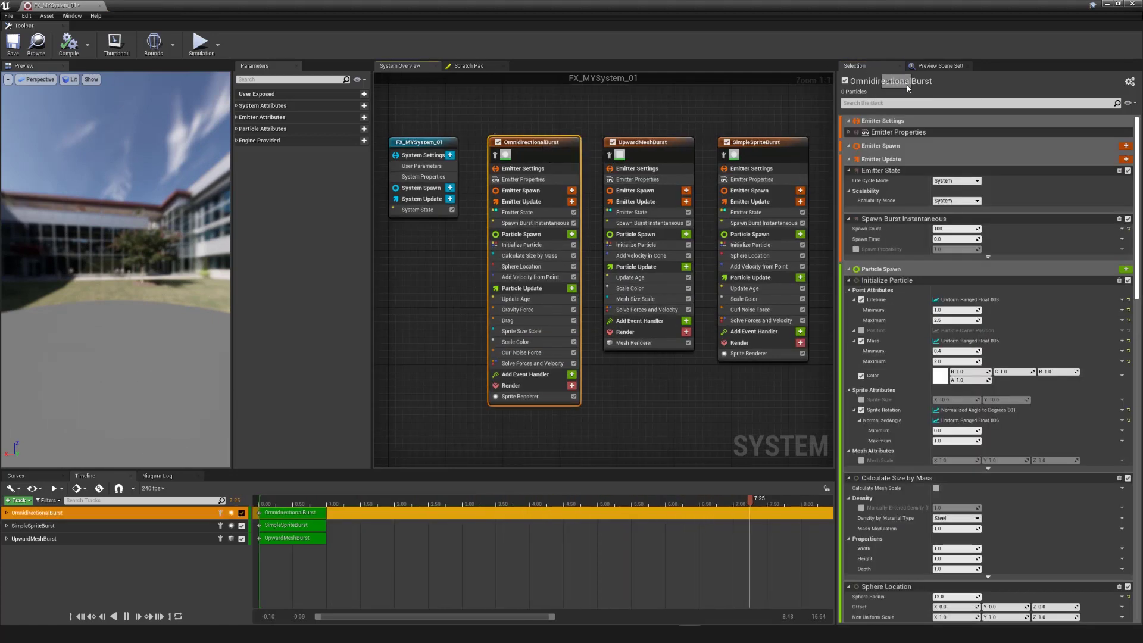
{"action": "left_click", "coordinate": [1130, 82]}
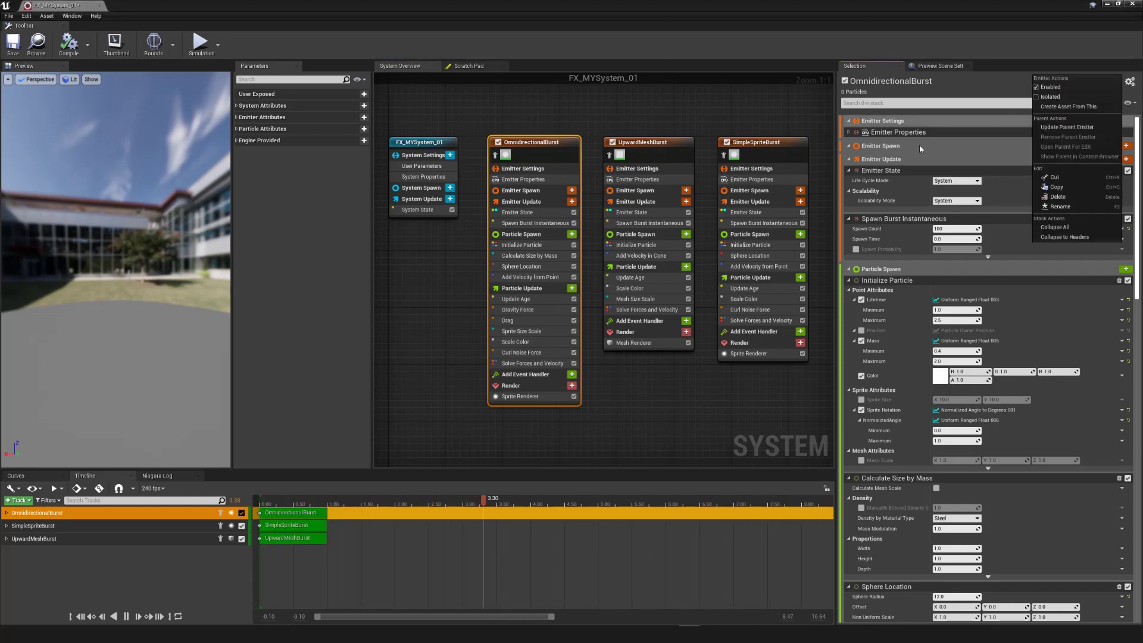
{"action": "right_click", "coordinate": [543, 157]}
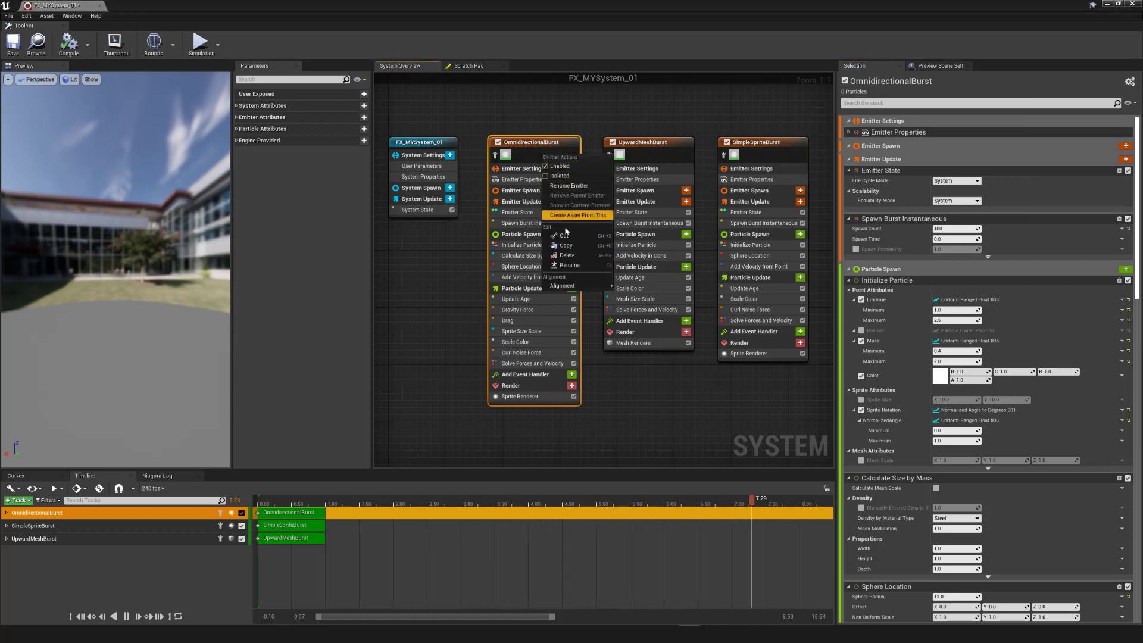
{"action": "left_click", "coordinate": [1129, 84]}
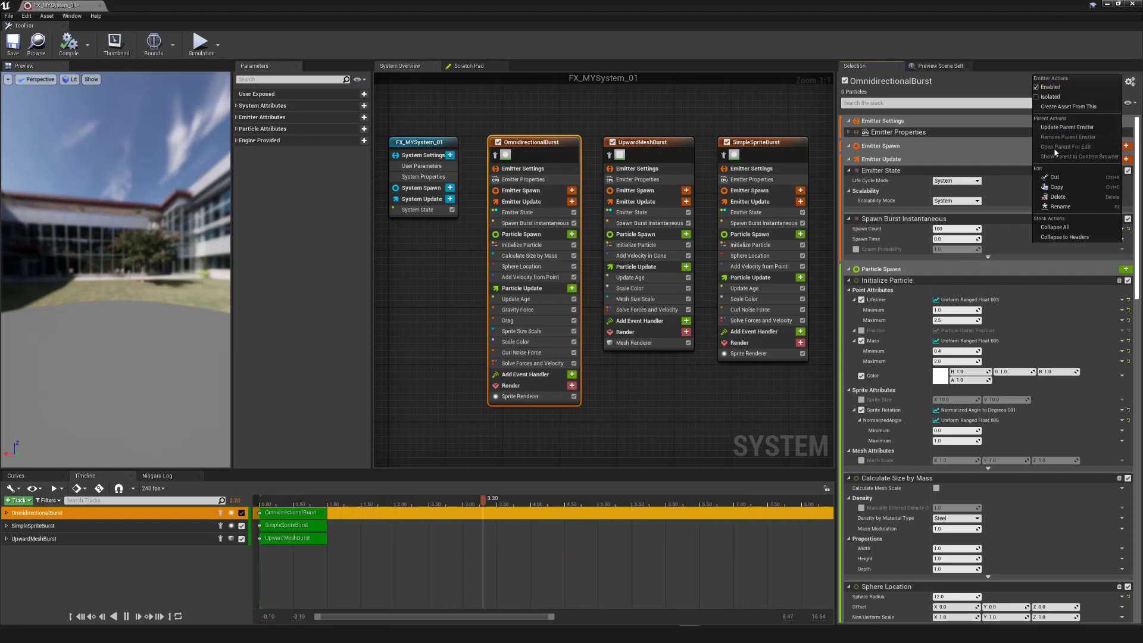
Add the emitter E_MyEmitter_01 beside SimpleSpriteBurst in the system graph and check its emitter actions
{"action": "right_click_drag", "start_coordinate": [736, 396], "coordinate": [603, 398]}
{"action": "right_click", "coordinate": [721, 181]}
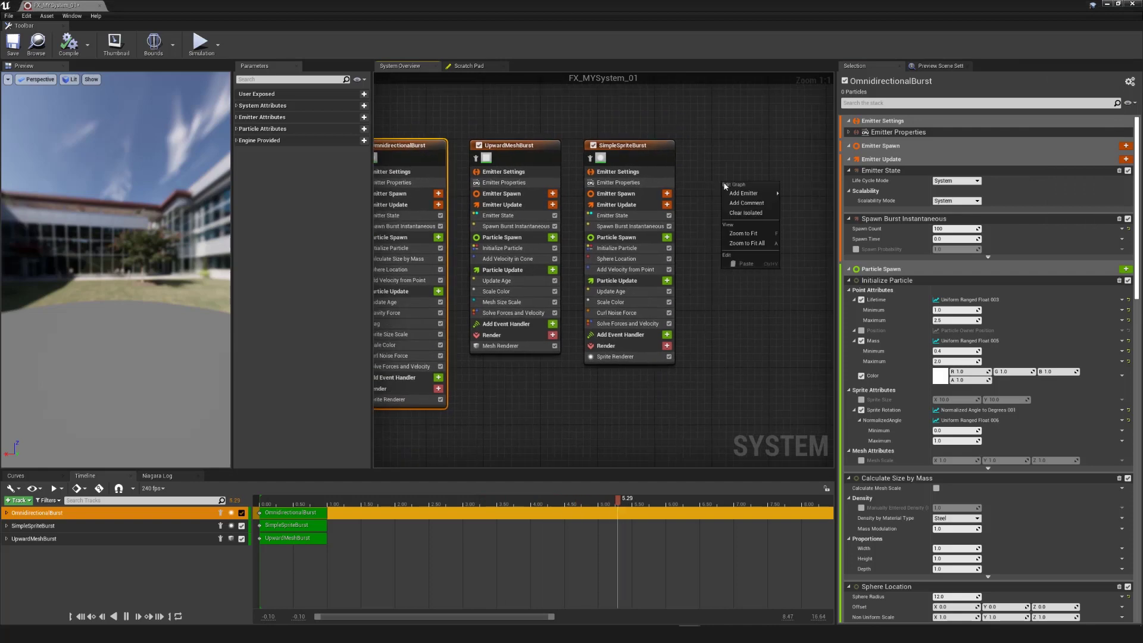
{"action": "mouse_move", "coordinate": [741, 194]}
{"action": "left_click", "coordinate": [816, 264]}
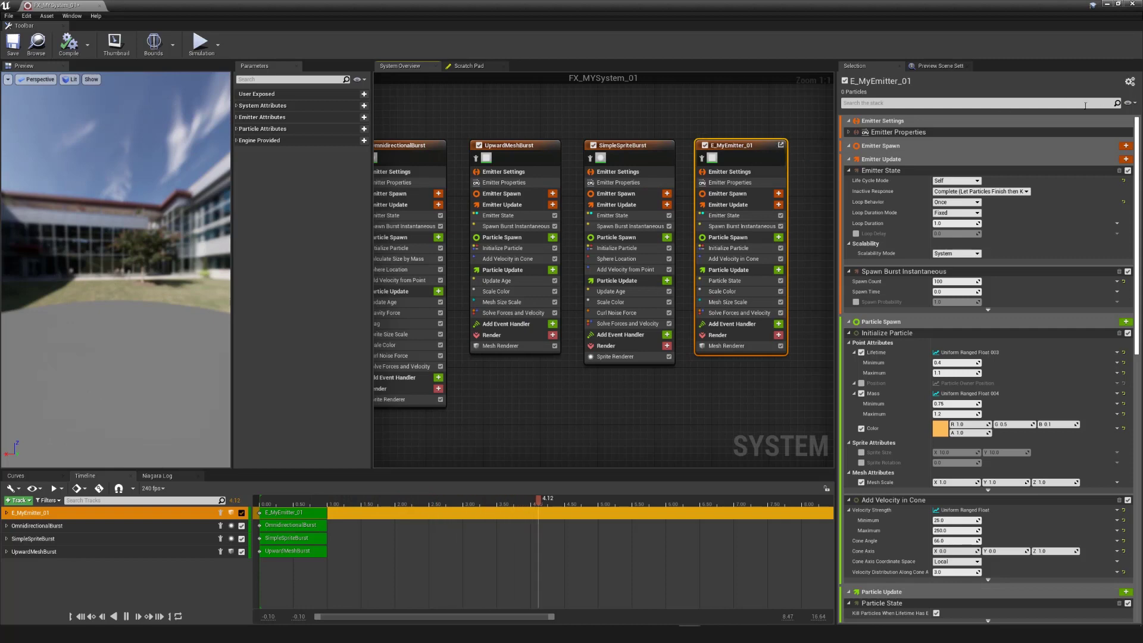
{"action": "left_click", "coordinate": [1130, 83]}
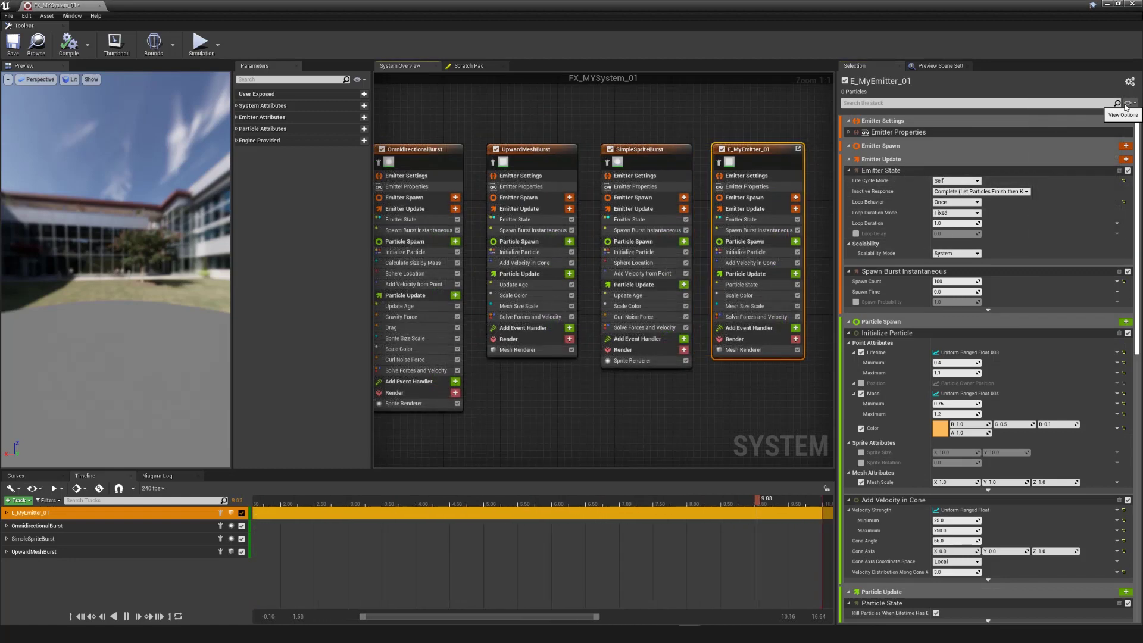
Enable Show All Advanced for the E_MyEmitter_01 stack and select its Scale Color module
{"action": "left_click", "coordinate": [1127, 104]}
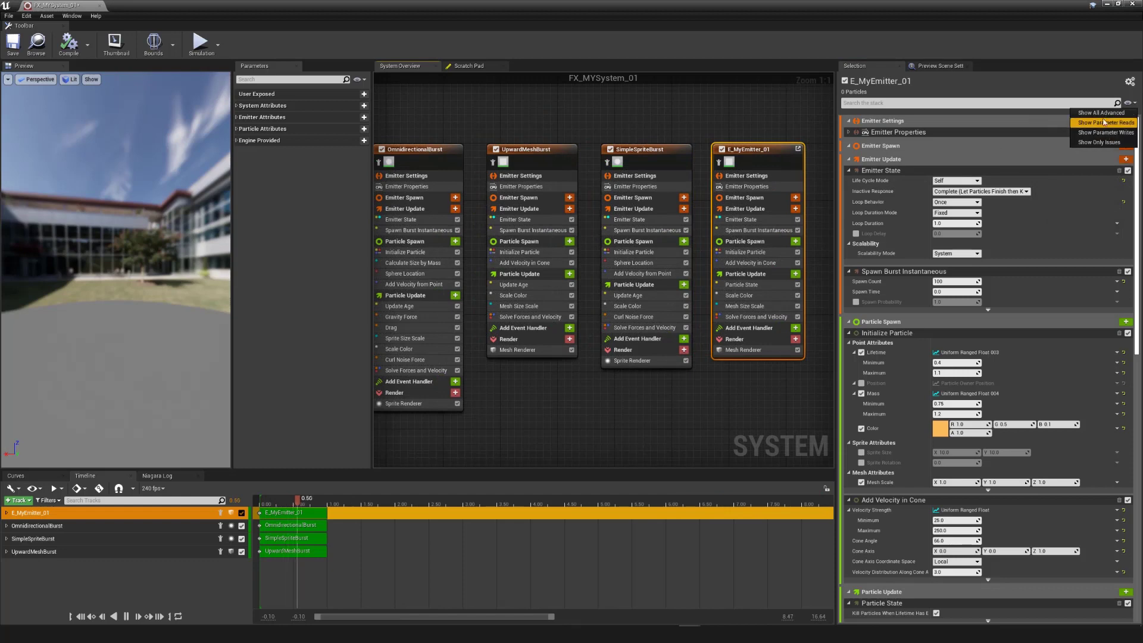
{"action": "left_click", "coordinate": [1102, 113]}
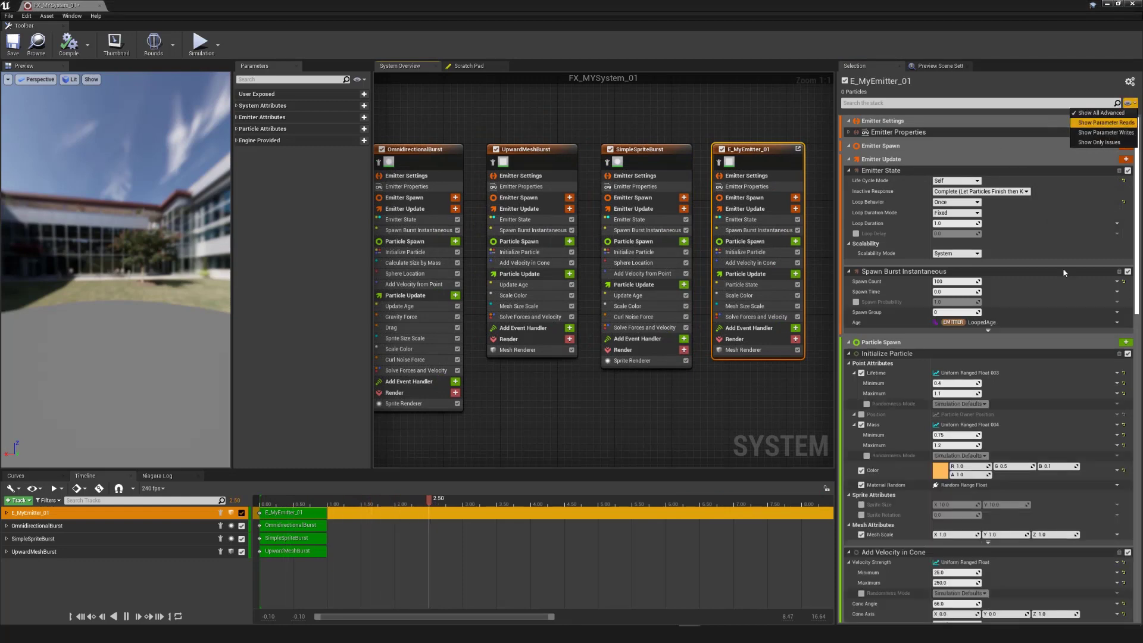
{"action": "left_click", "coordinate": [988, 331]}
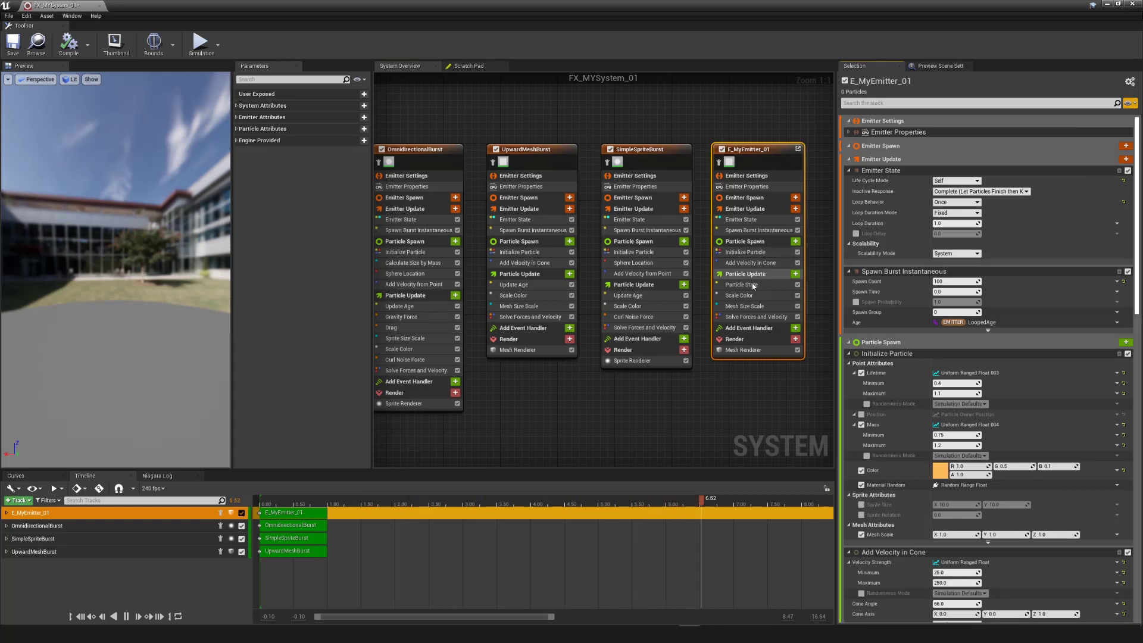
{"action": "left_click", "coordinate": [749, 300]}
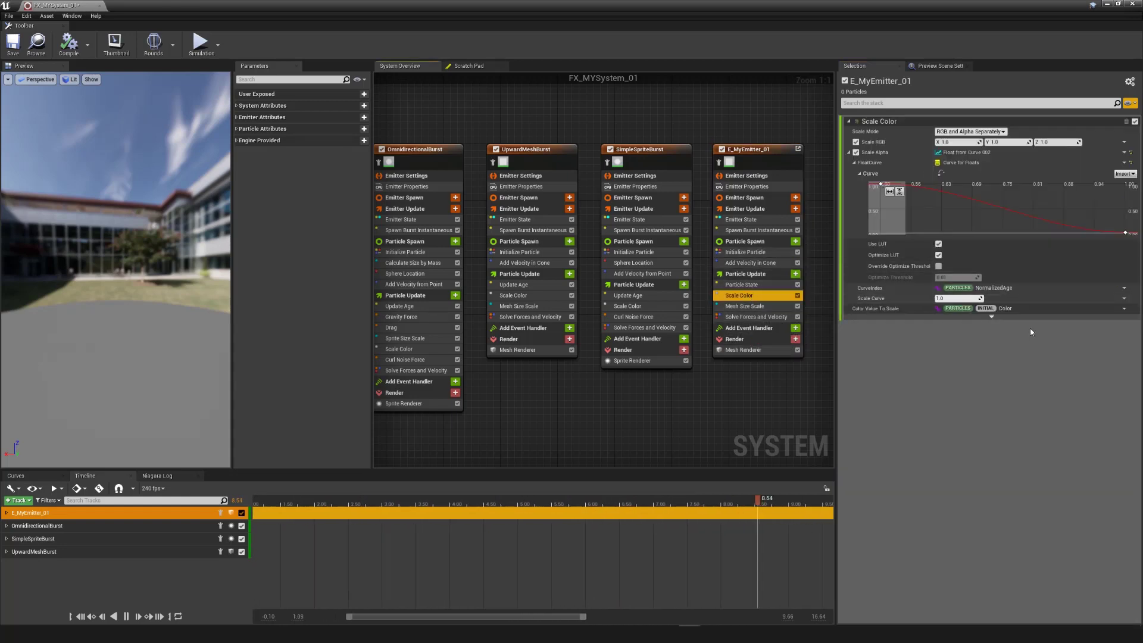
Disable Show All Advanced, then expand and collapse the advanced settings of E_MyEmitter_01's Scale Color module individually
{"action": "left_click", "coordinate": [1129, 103]}
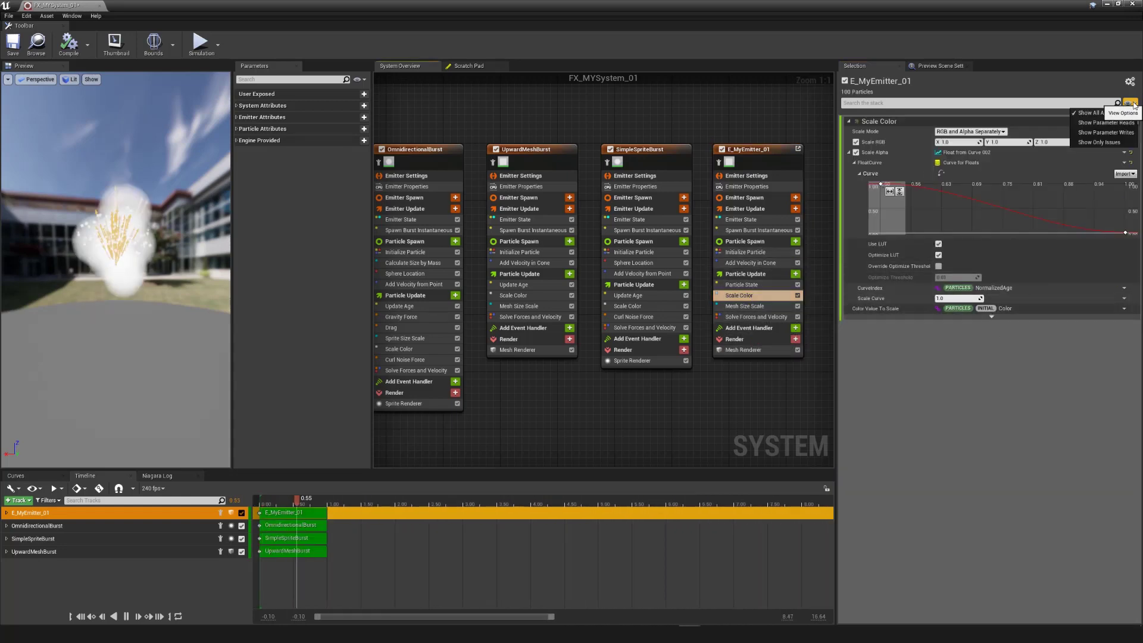
{"action": "left_click", "coordinate": [1121, 114]}
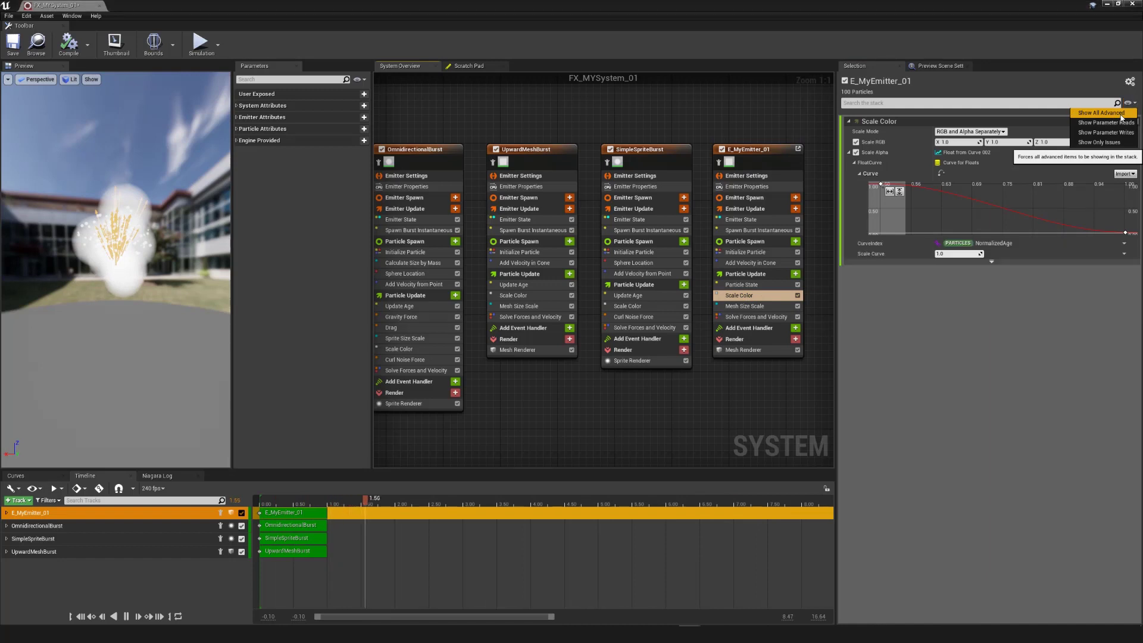
{"action": "left_click", "coordinate": [991, 262]}
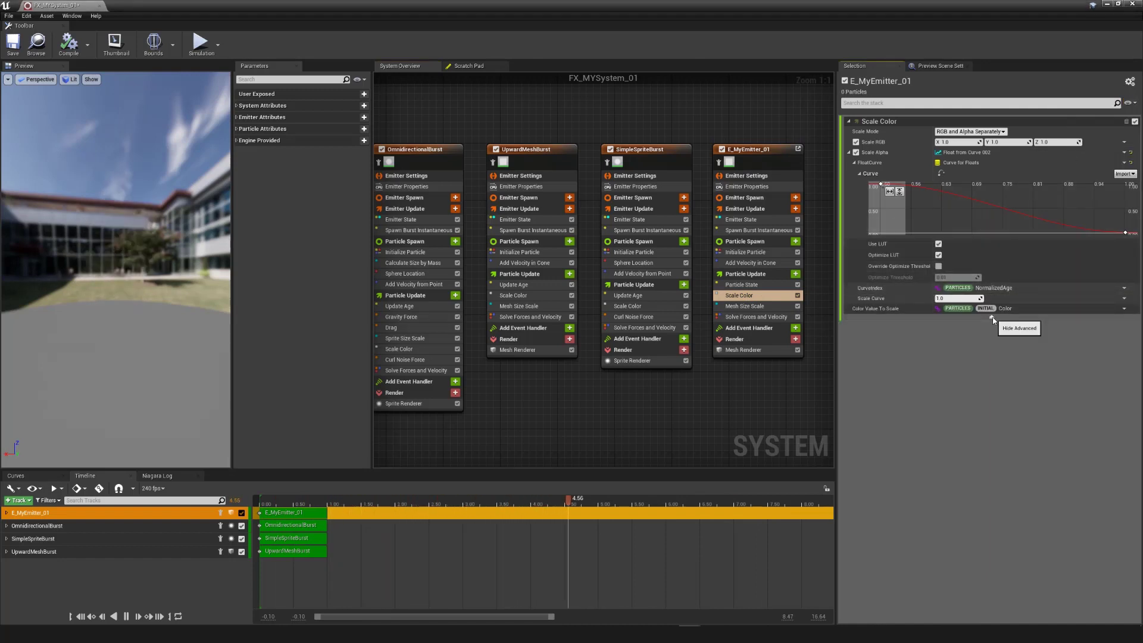
{"action": "left_click", "coordinate": [992, 318]}
Switch Show All Advanced on for E_MyEmitter_01's Scale Color module and back off
{"action": "left_click", "coordinate": [1130, 103]}
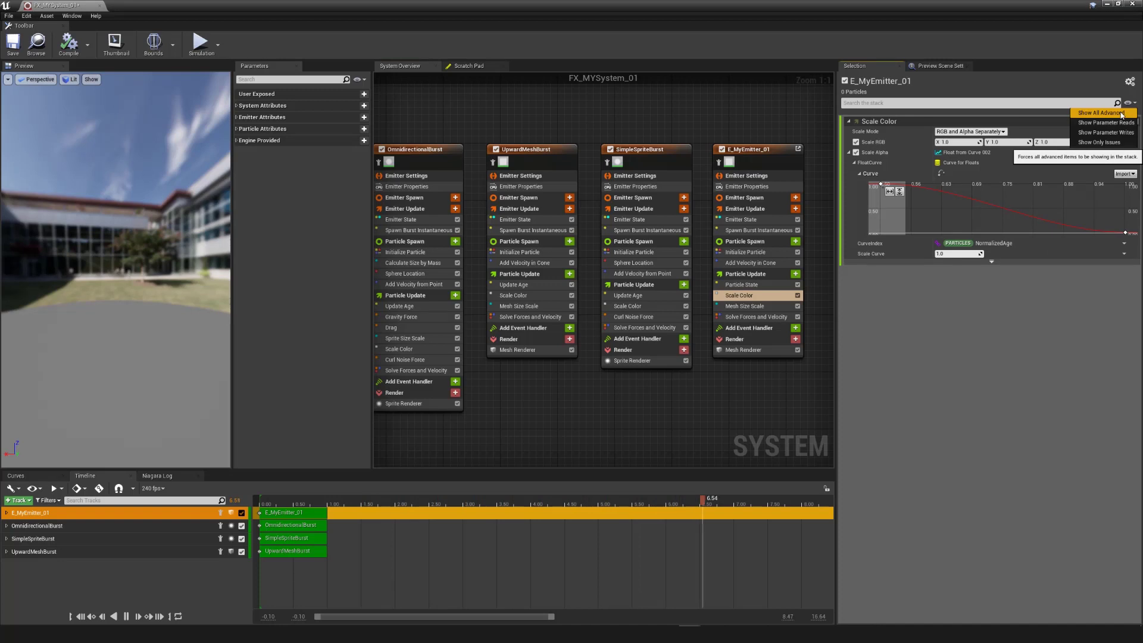
{"action": "left_click", "coordinate": [1123, 113]}
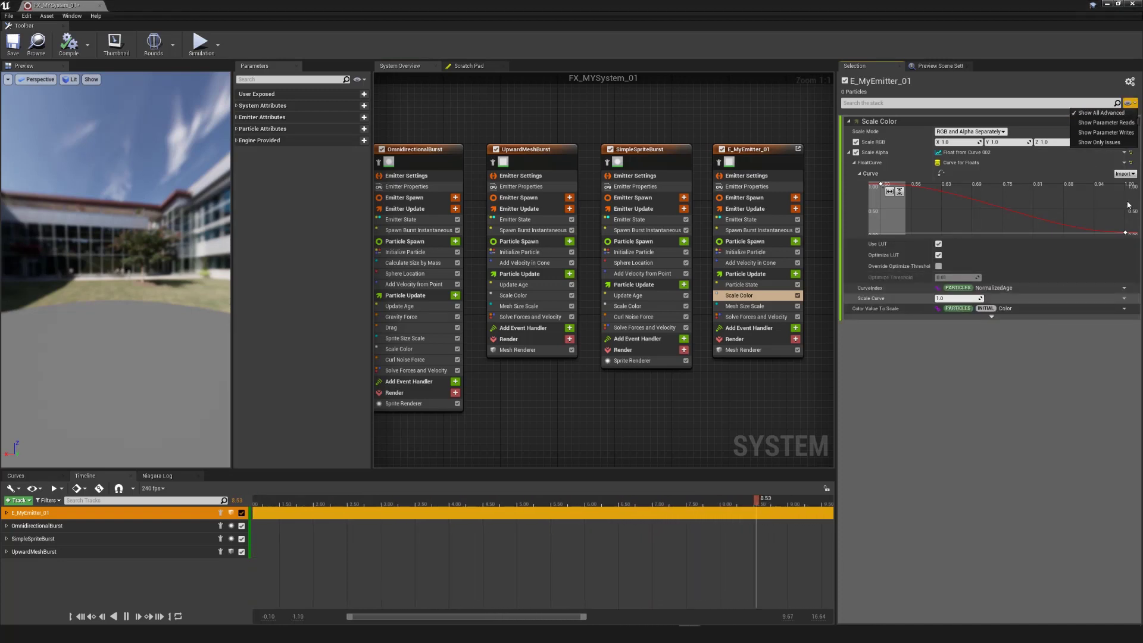
{"action": "left_click", "coordinate": [1127, 112]}
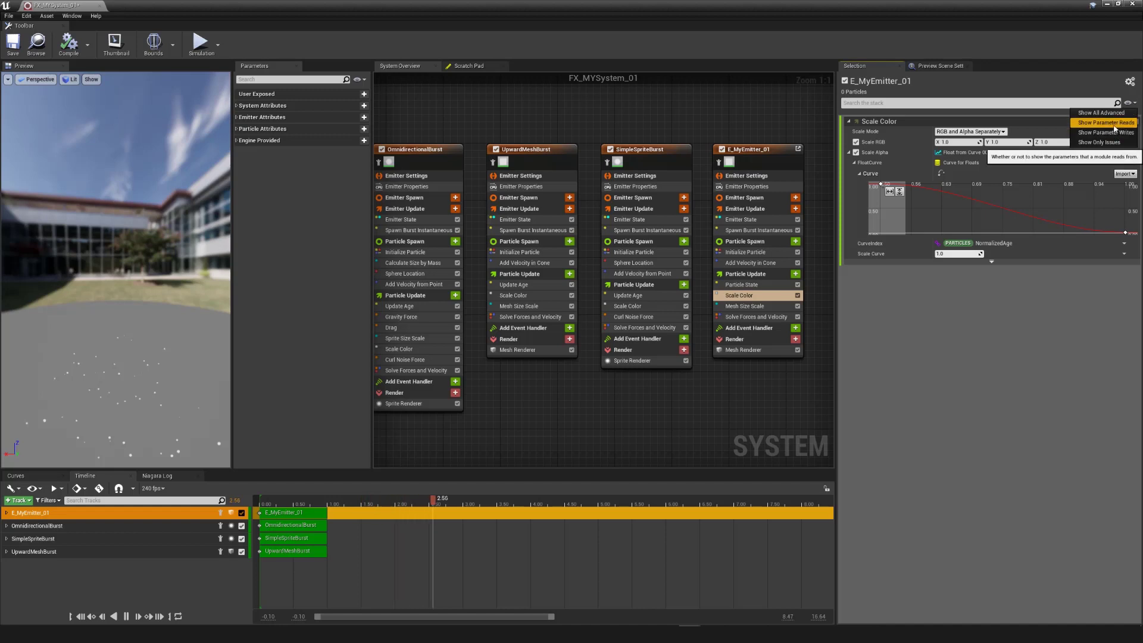
Show the parameter reads and parameter writes for the Scale Color module and expand both lists
{"action": "left_click", "coordinate": [1113, 124]}
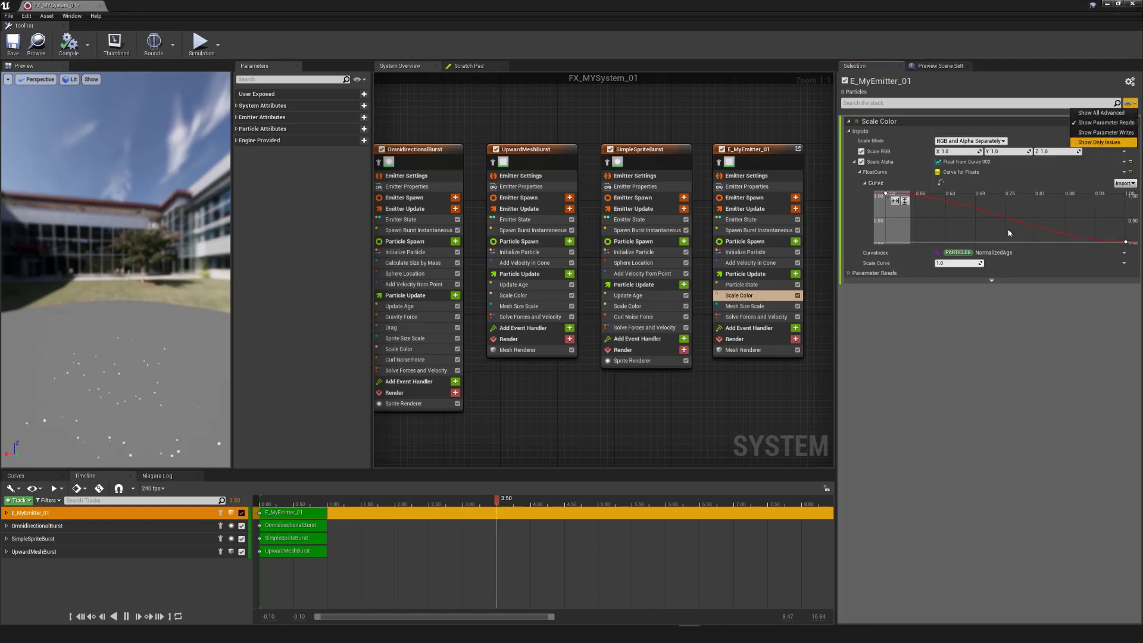
{"action": "left_click", "coordinate": [849, 274]}
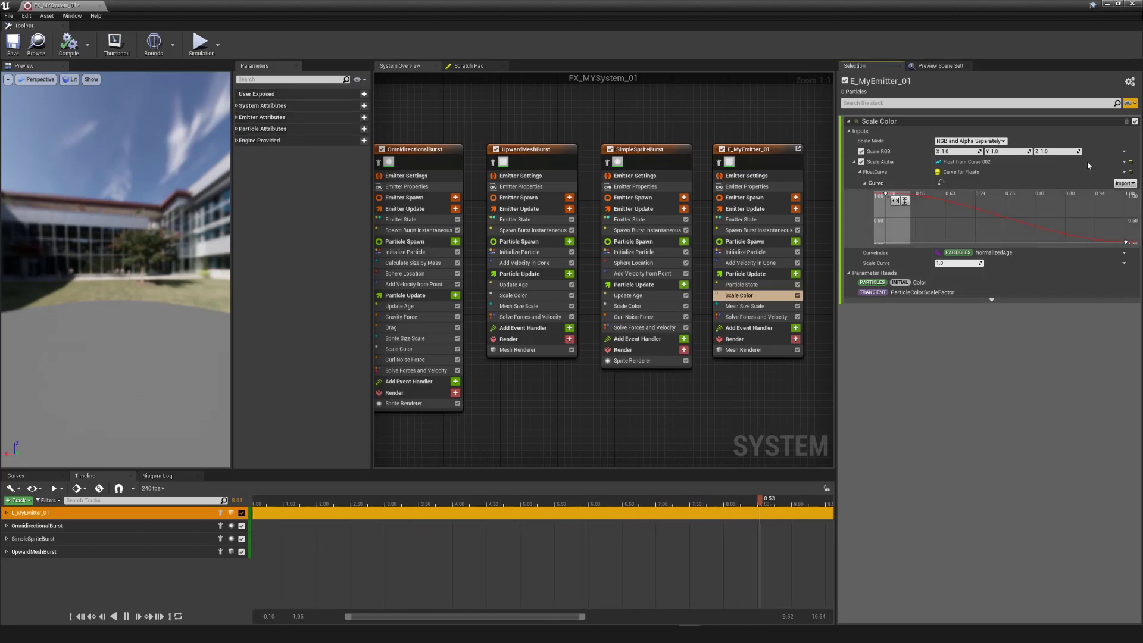
{"action": "left_click", "coordinate": [1129, 103]}
{"action": "left_click", "coordinate": [1108, 133]}
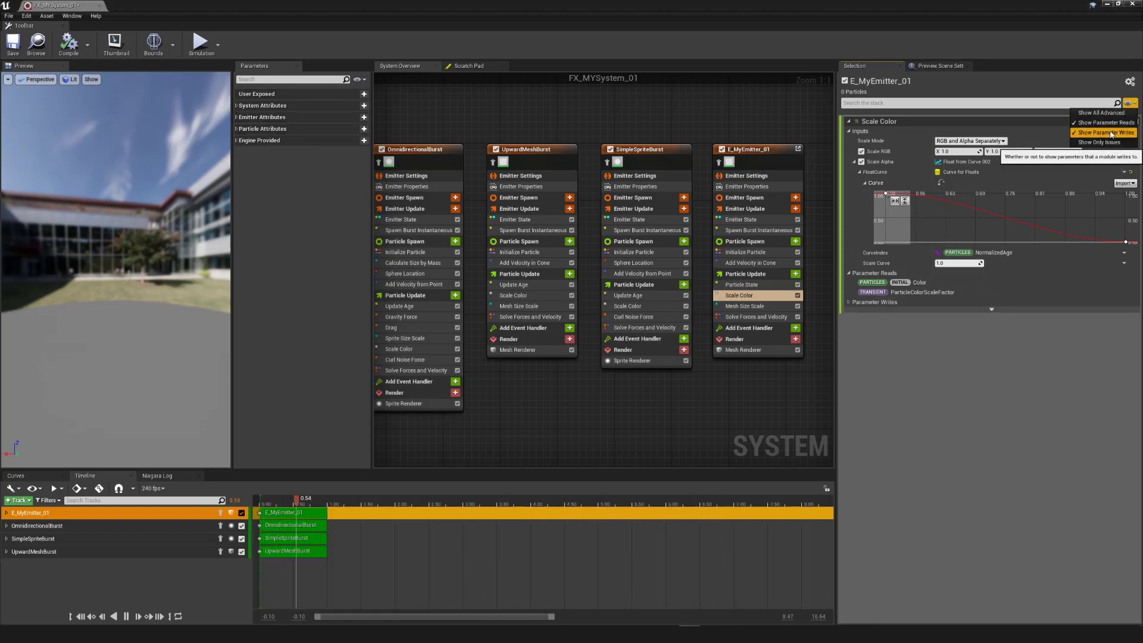
{"action": "left_click", "coordinate": [849, 302]}
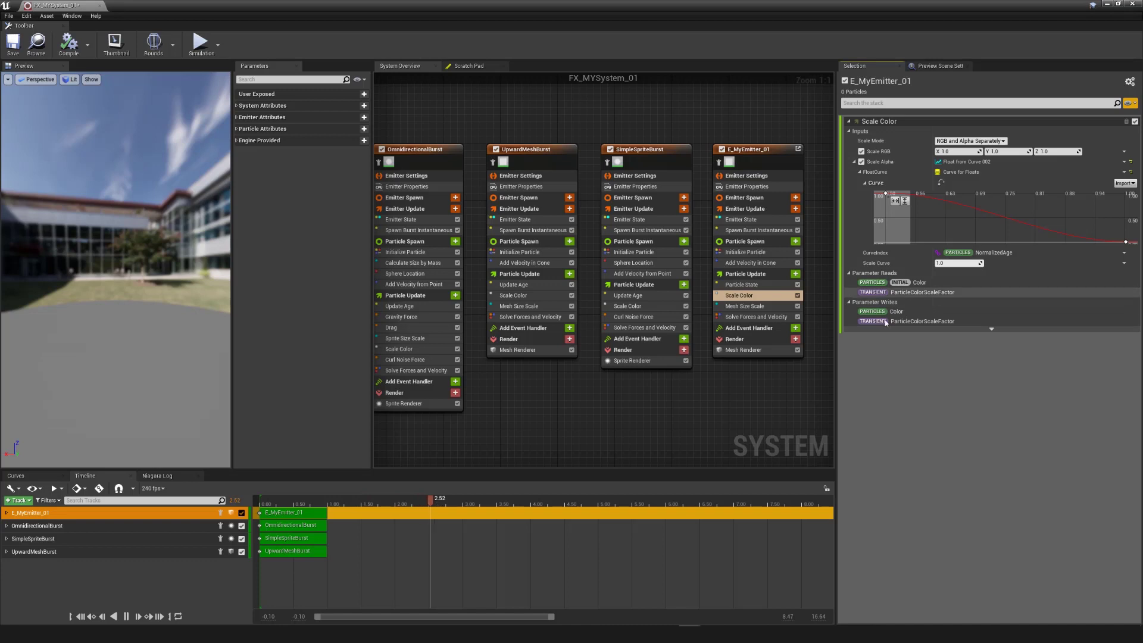
Collapse the Parameter Writes and Parameter Reads lists of the Scale Color module and reopen the view options
{"action": "left_click", "coordinate": [1129, 103]}
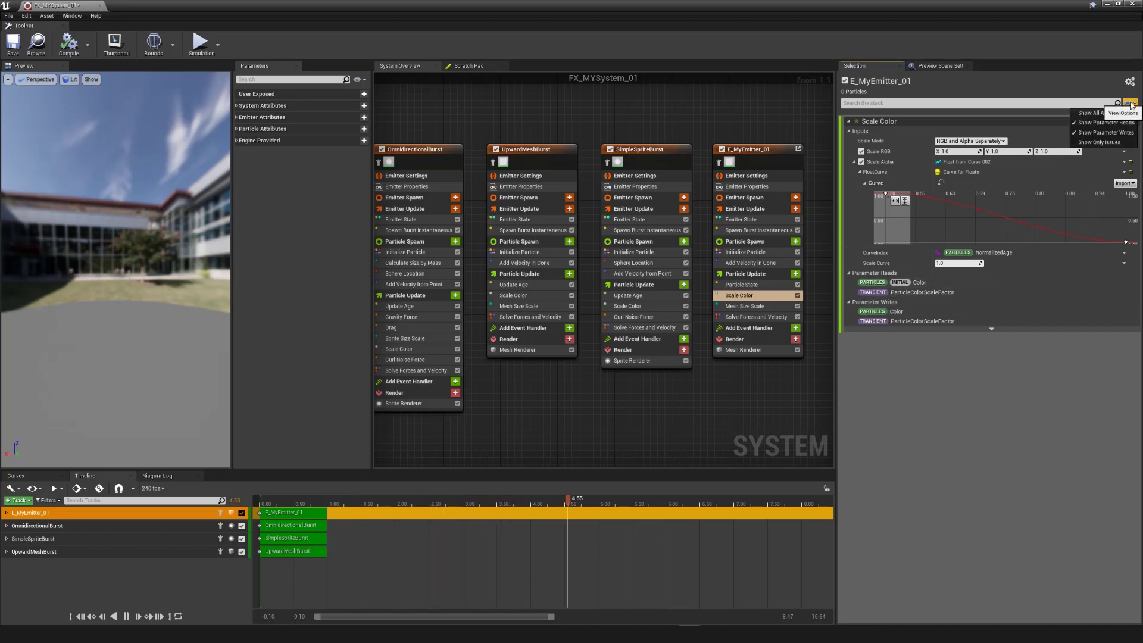
{"action": "left_click", "coordinate": [849, 302]}
{"action": "left_click", "coordinate": [849, 273]}
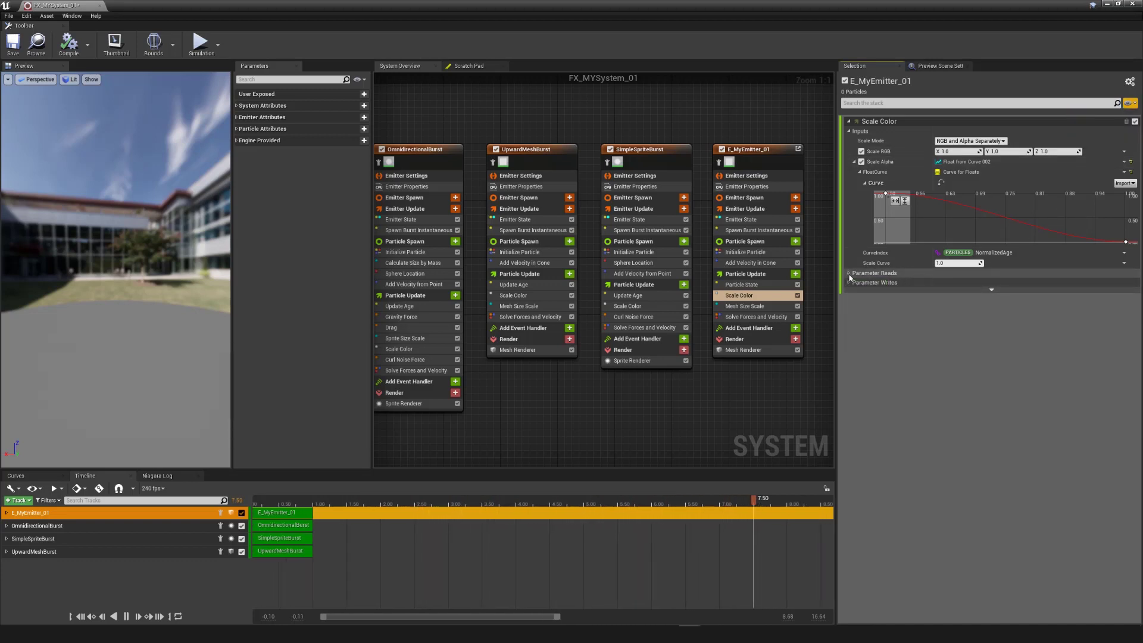
{"action": "left_click", "coordinate": [1131, 102]}
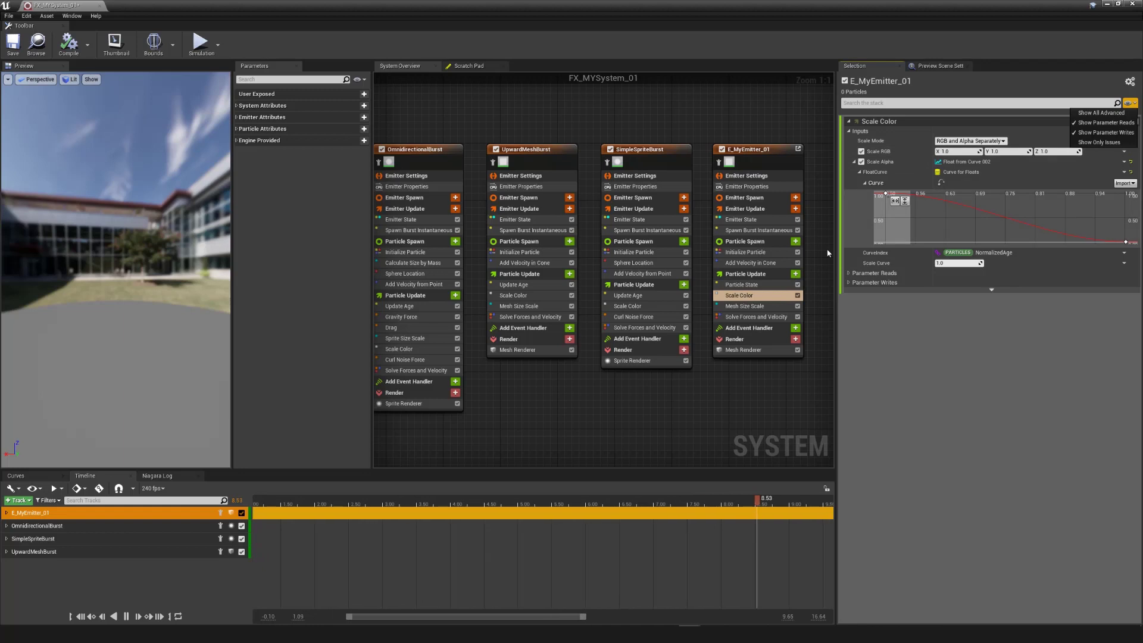
Add a Curl Noise Force module to the Particle Update group of E_MyEmitter_01
{"action": "left_click", "coordinate": [795, 274]}
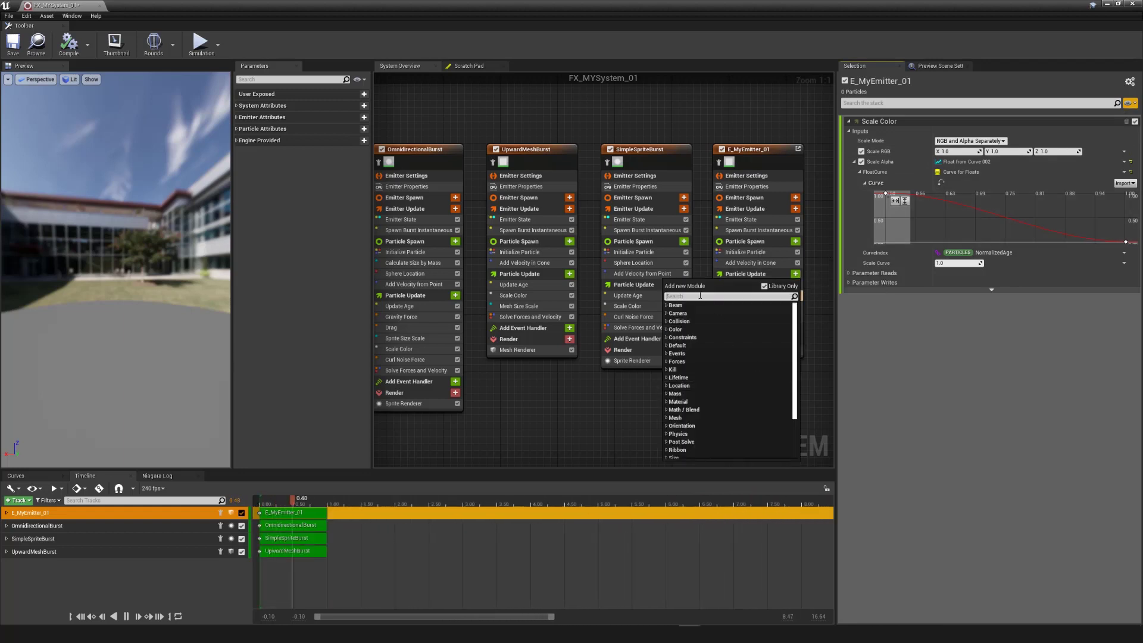
{"action": "type", "text": "curl"}
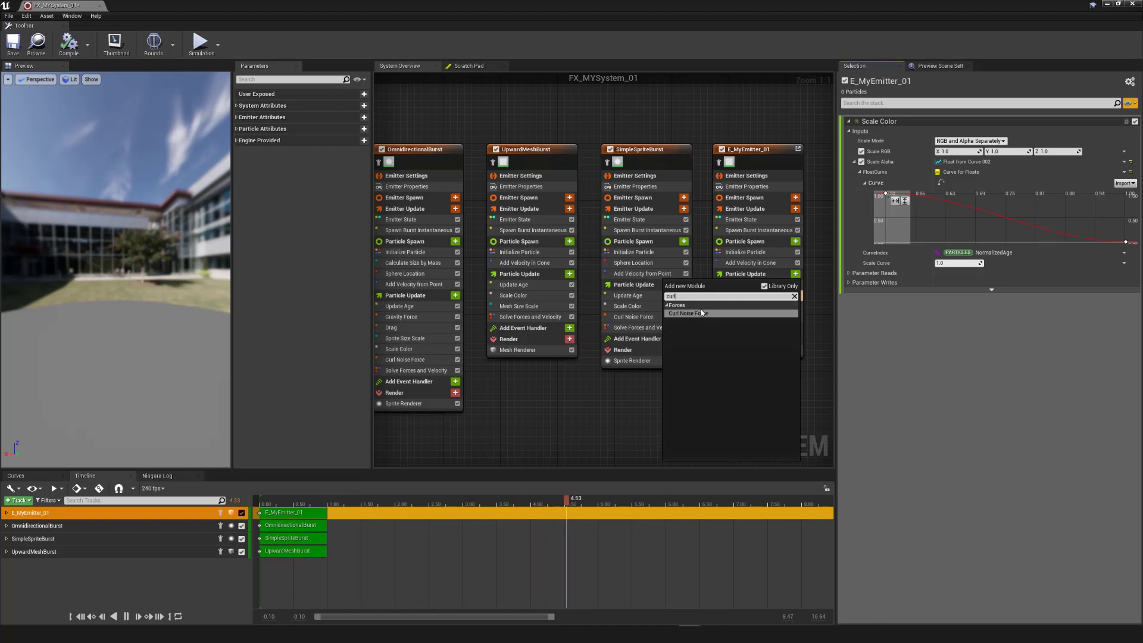
{"action": "left_click", "coordinate": [703, 312]}
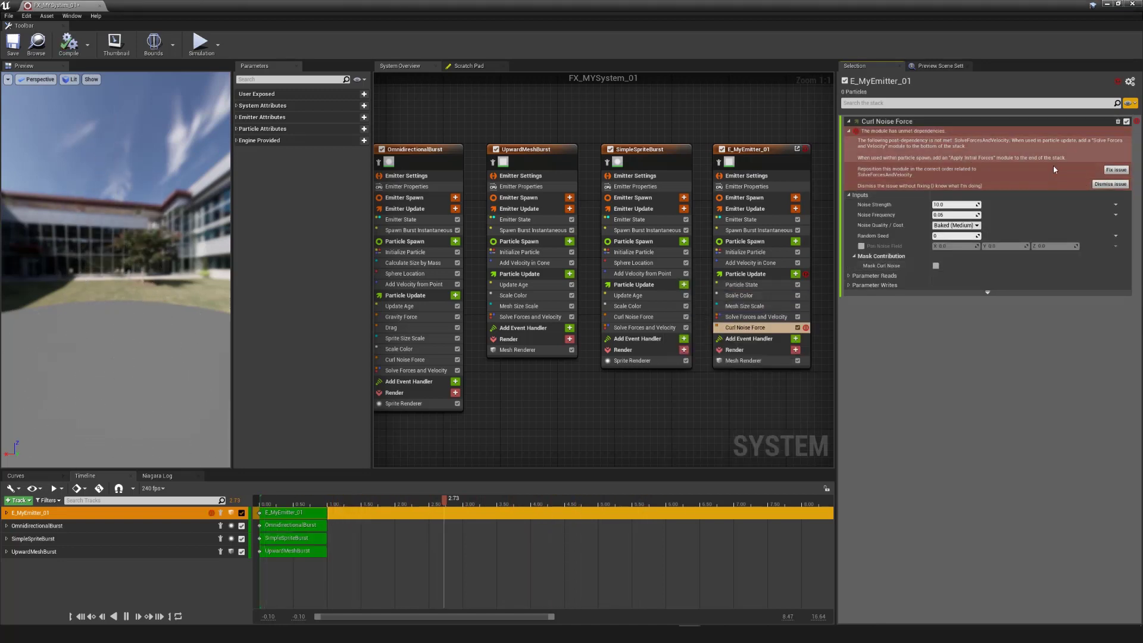
Switch Show Only Issues on for the E_MyEmitter_01 stack and back off
{"action": "left_click", "coordinate": [1128, 103]}
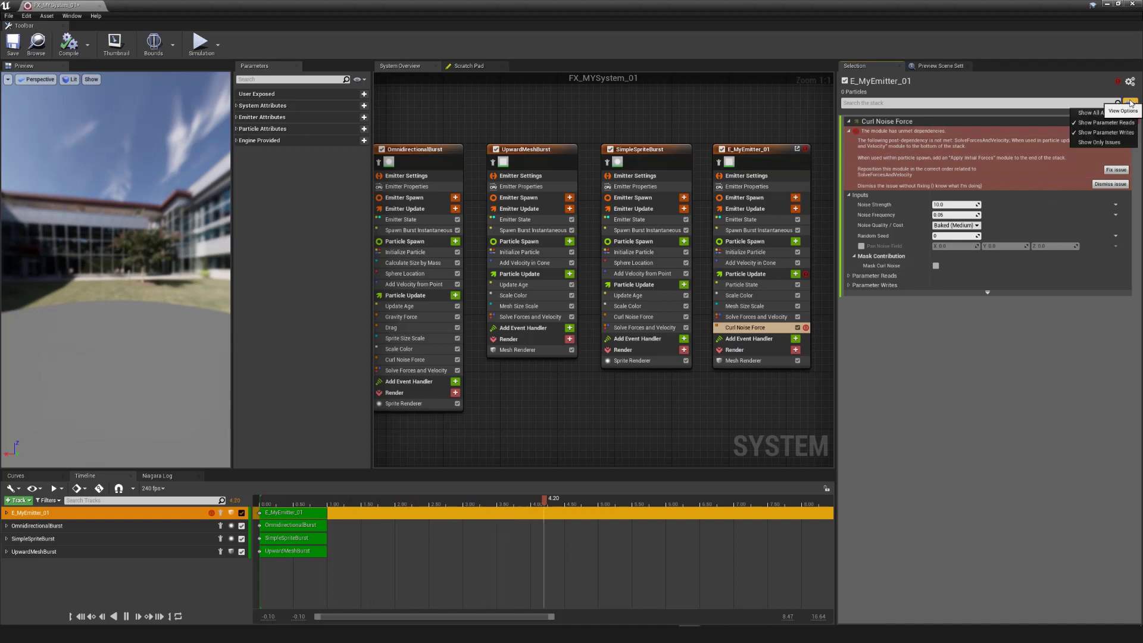
{"action": "left_click", "coordinate": [1096, 142]}
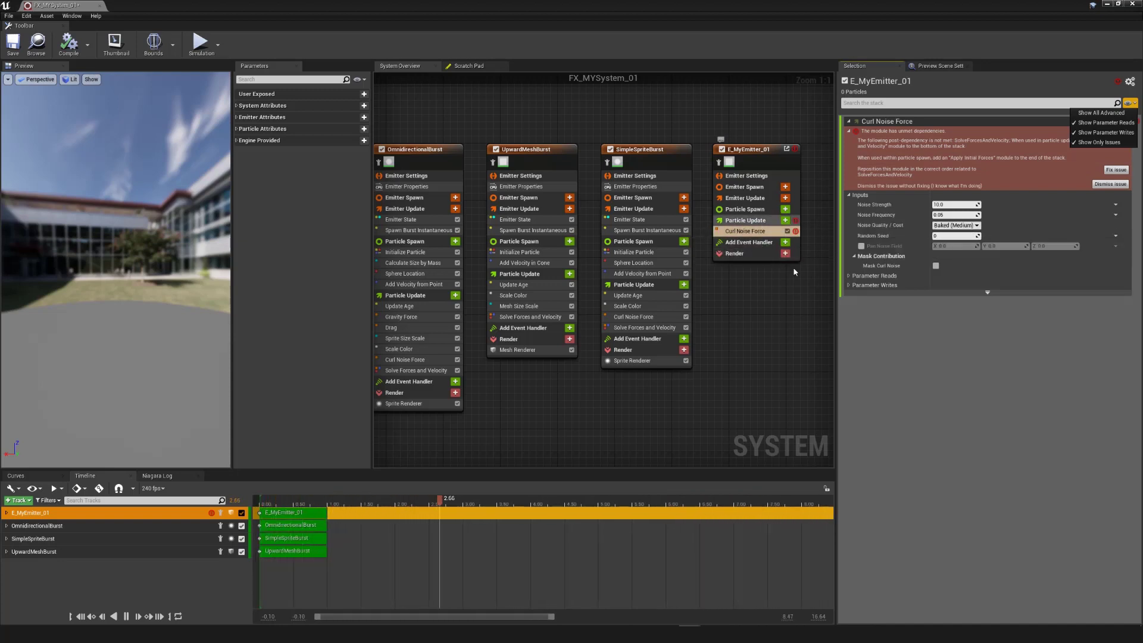
{"action": "left_click", "coordinate": [1075, 142]}
{"action": "left_click", "coordinate": [1075, 142]}
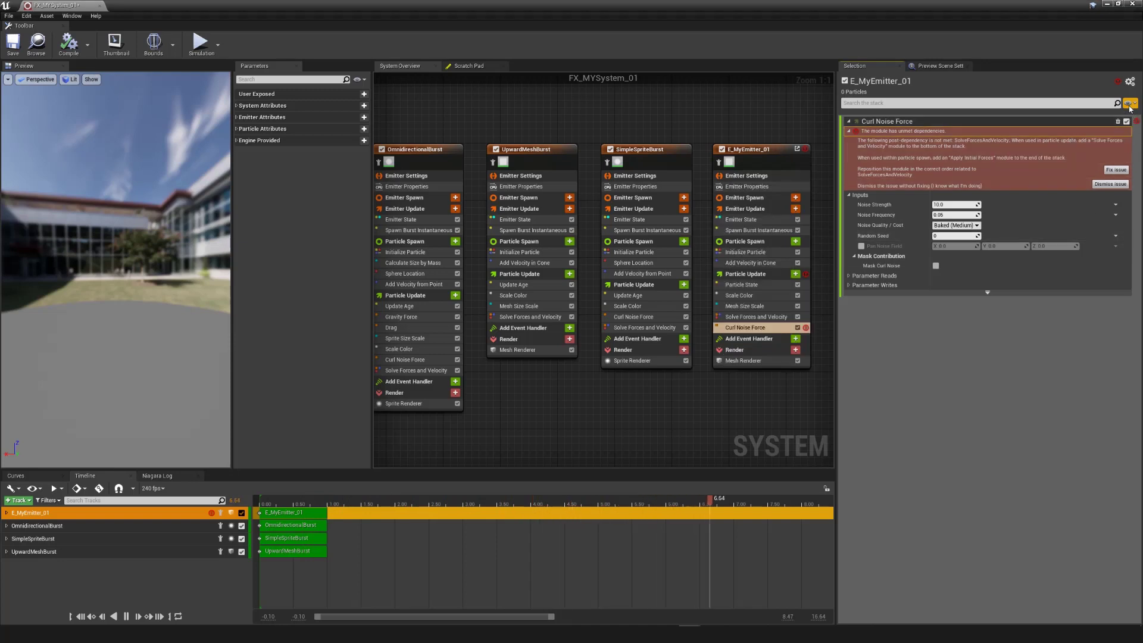
Disable Show Parameter Writes and Show Parameter Reads in the view options
{"action": "left_click", "coordinate": [1129, 108]}
{"action": "left_click", "coordinate": [1097, 132]}
{"action": "left_click", "coordinate": [1129, 106]}
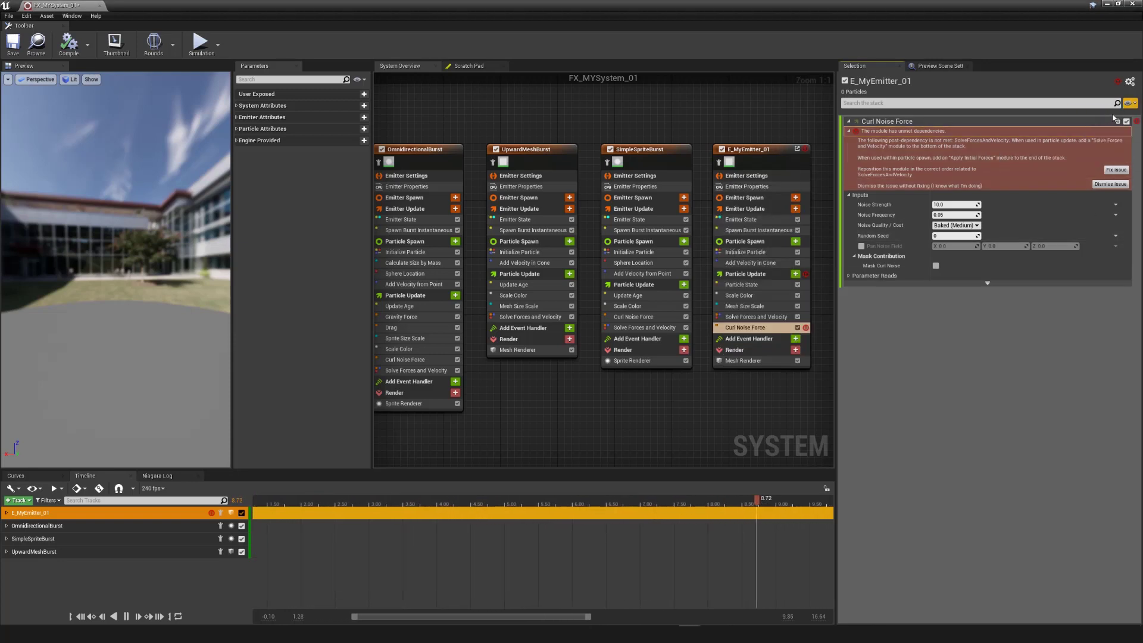
{"action": "left_click", "coordinate": [1129, 104]}
{"action": "left_click", "coordinate": [1106, 122]}
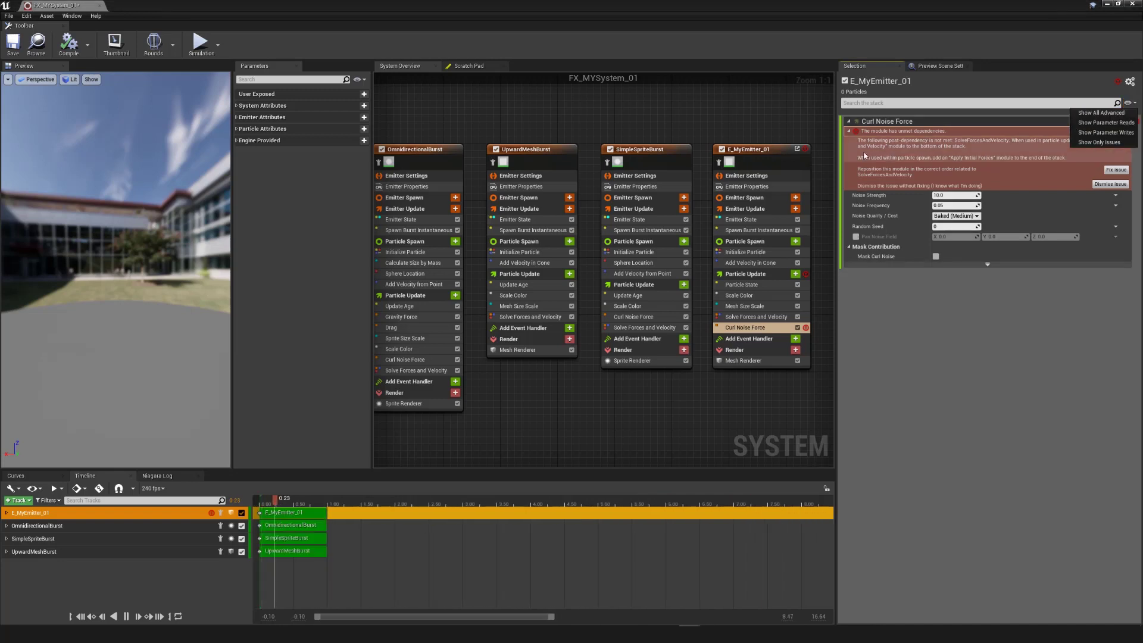
Delete the E_MyEmitter_01 emitter from the system graph
{"action": "left_click", "coordinate": [754, 151]}
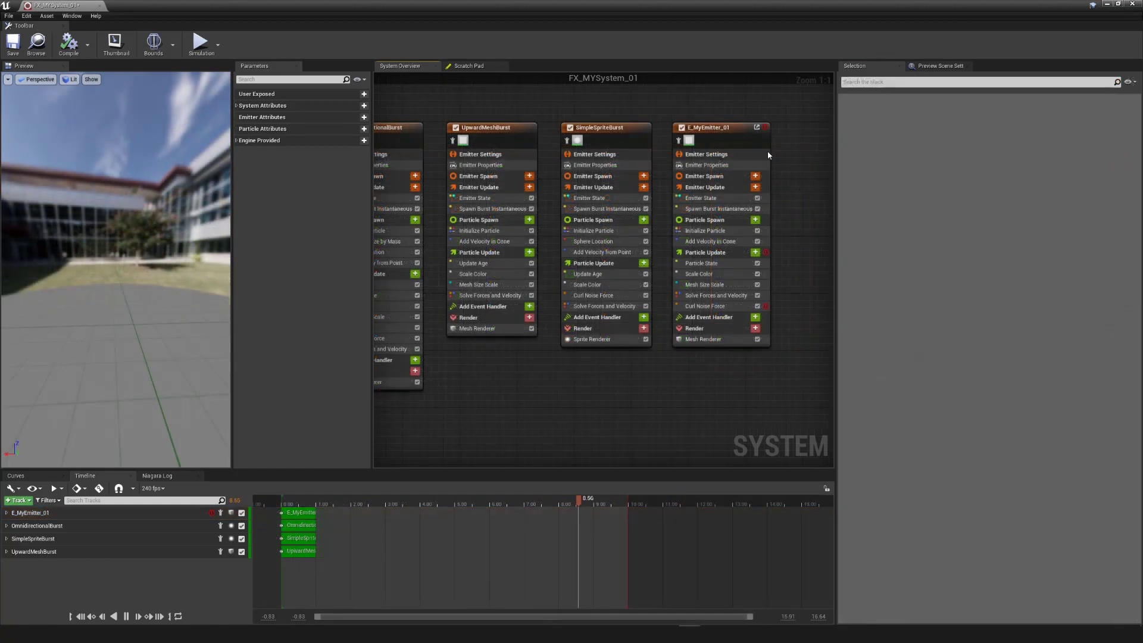
{"action": "left_click", "coordinate": [742, 129]}
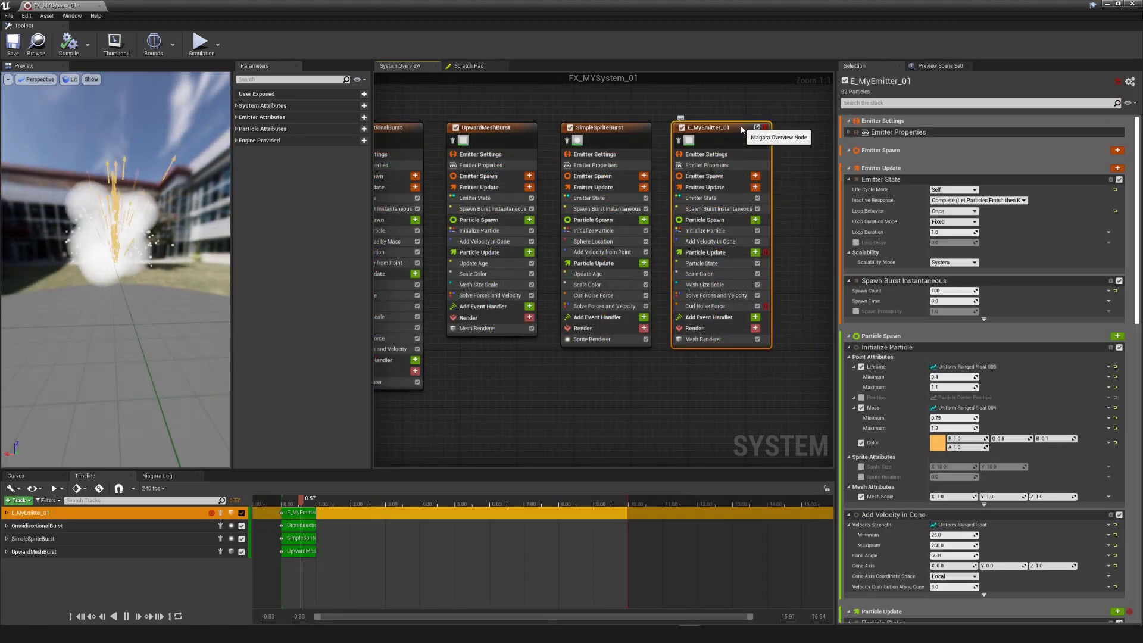
{"action": "key", "text": "Delete"}
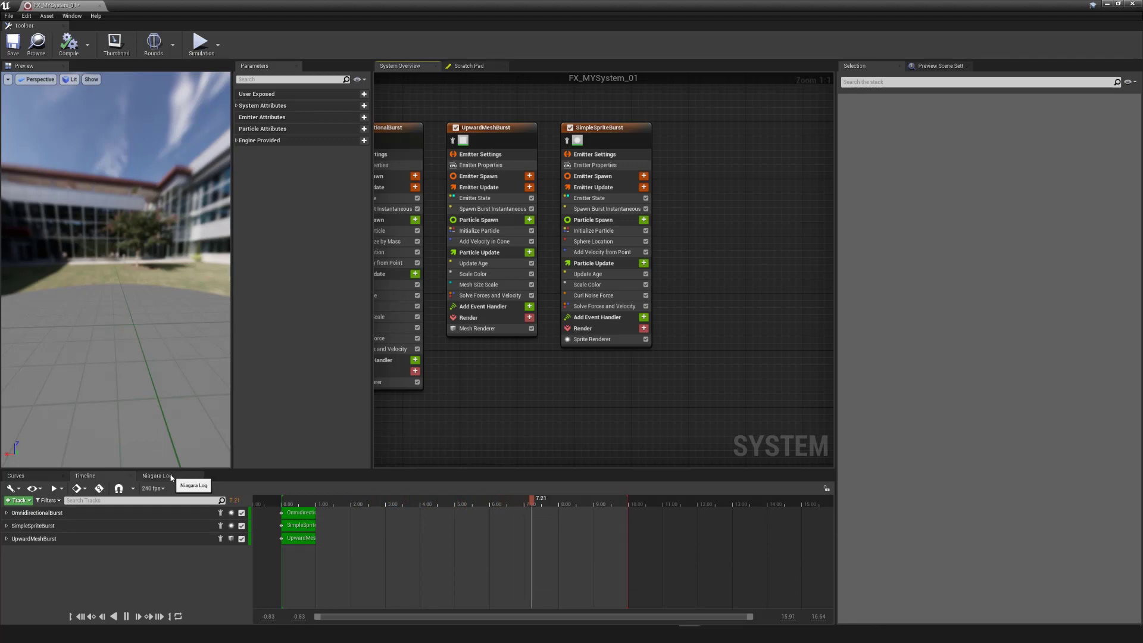
Look through the Curves editor and the Niagara Log, and return to the Timeline
{"action": "left_click", "coordinate": [37, 477]}
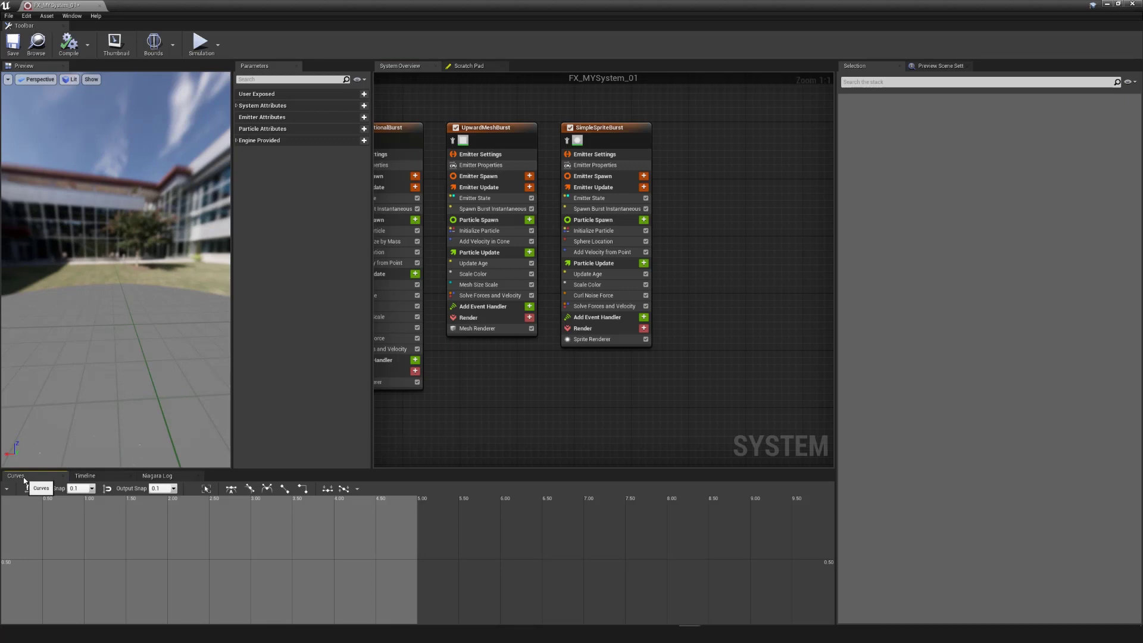
{"action": "left_click", "coordinate": [156, 477]}
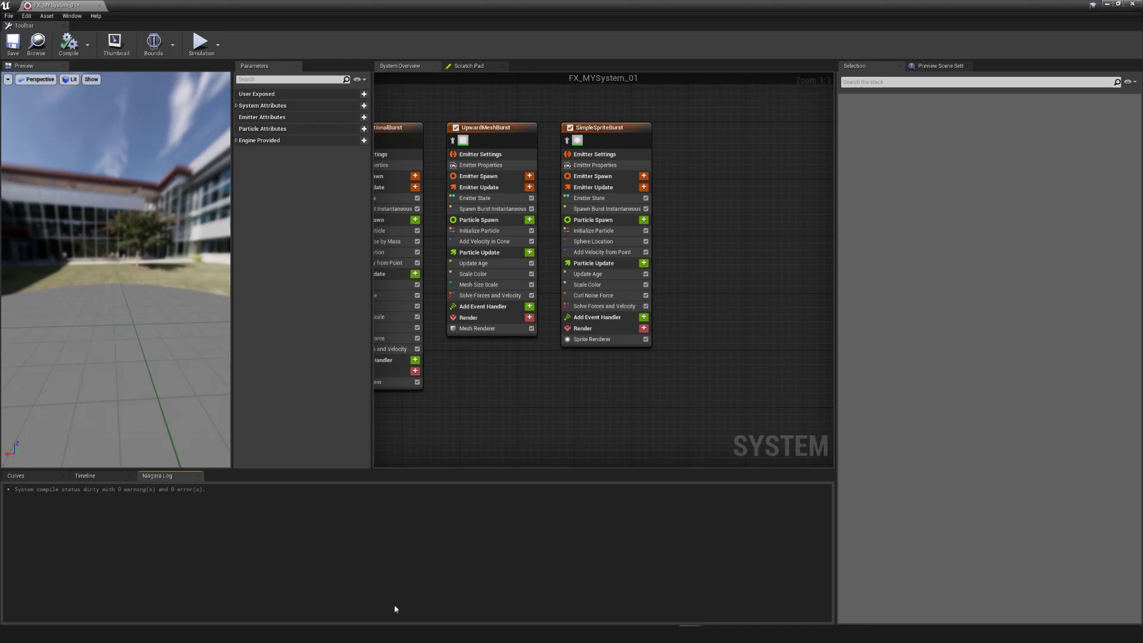
{"action": "left_click", "coordinate": [90, 477]}
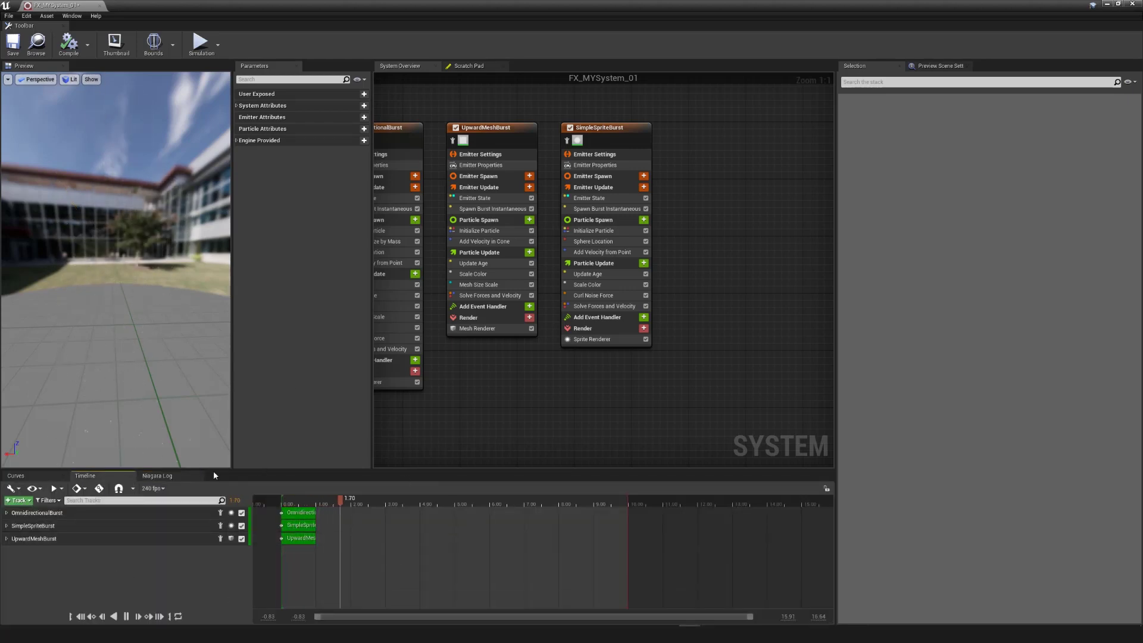
Select the OmnidirectionalBurst track in the timeline and isolate that emitter
{"action": "right_click_drag", "start_coordinate": [539, 415], "coordinate": [654, 414]}
{"action": "scroll", "coordinate": [653, 413], "scroll_direction": "down", "scroll_amount": 1}
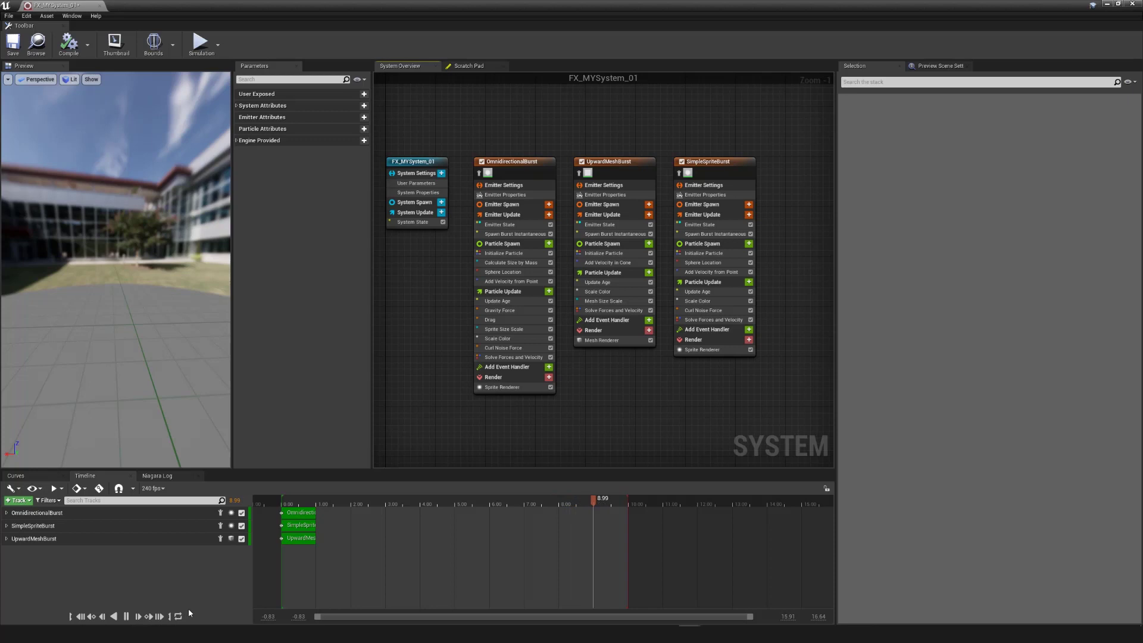
{"action": "left_click", "coordinate": [120, 618]}
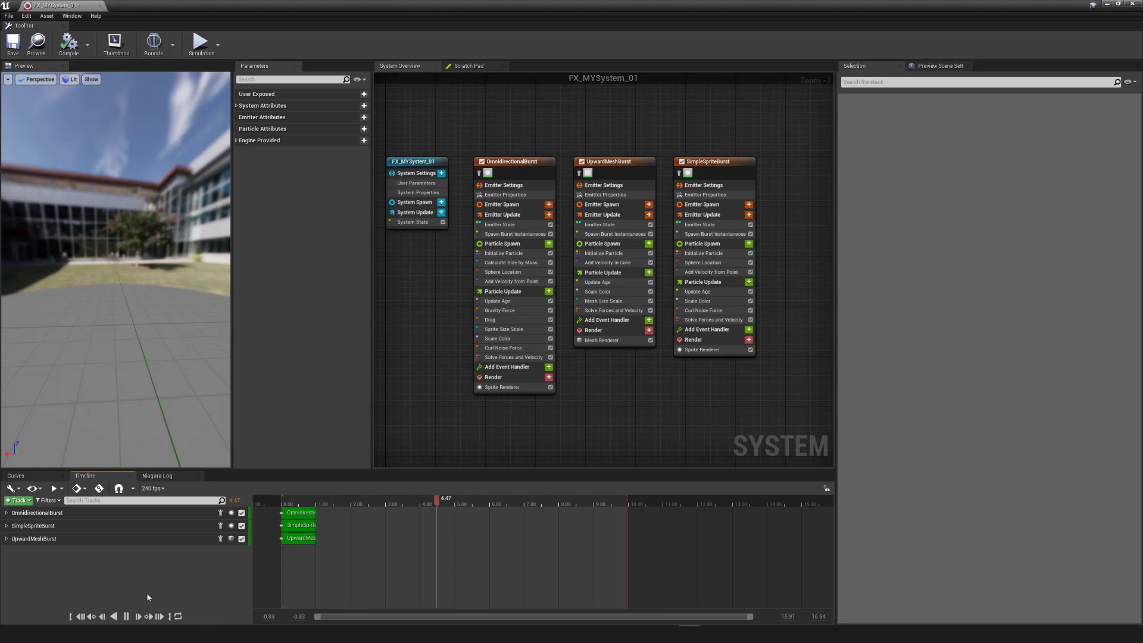
{"action": "left_click", "coordinate": [56, 512]}
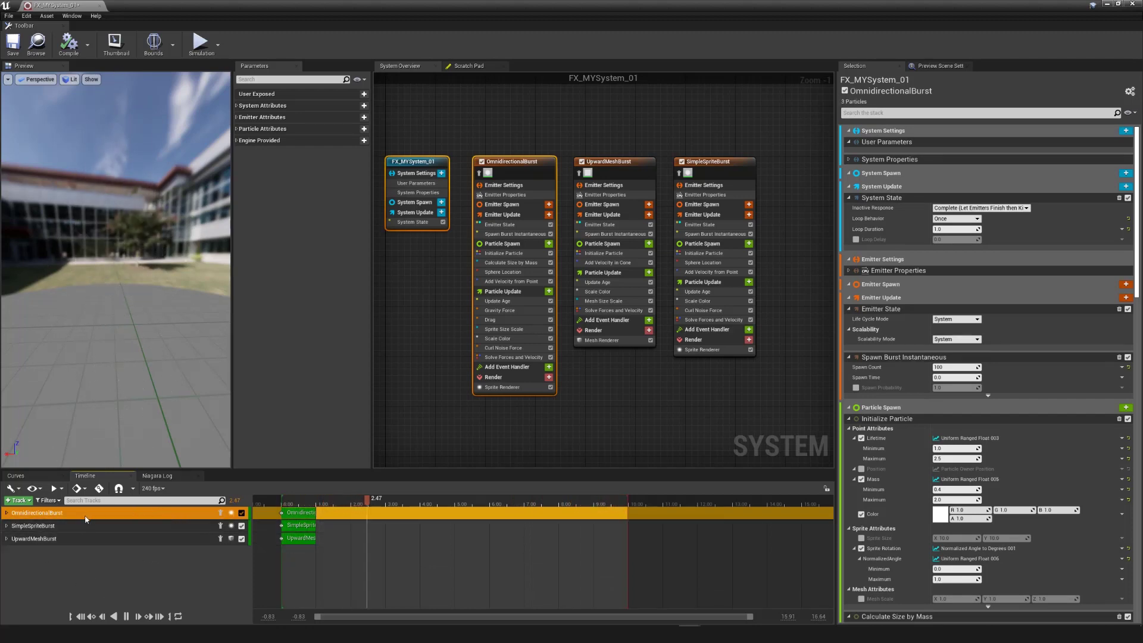
{"action": "left_click", "coordinate": [219, 513]}
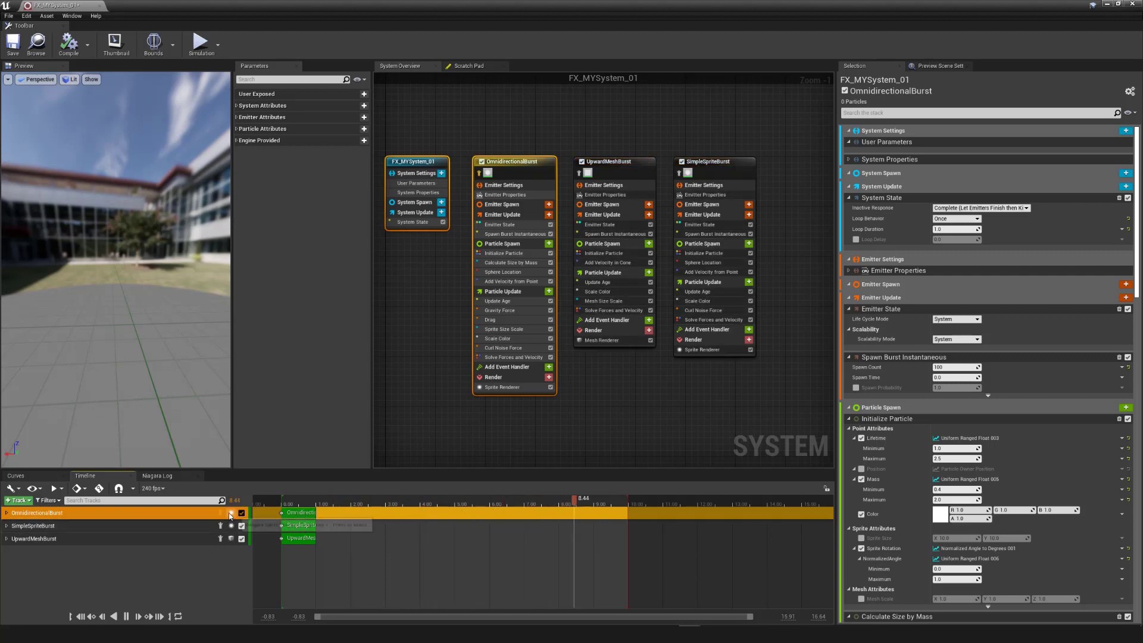
Inspect the renderer properties of OmnidirectionalBurst and UpwardMeshBurst from the timeline, and disable and re-enable OmnidirectionalBurst
{"action": "left_click", "coordinate": [231, 513]}
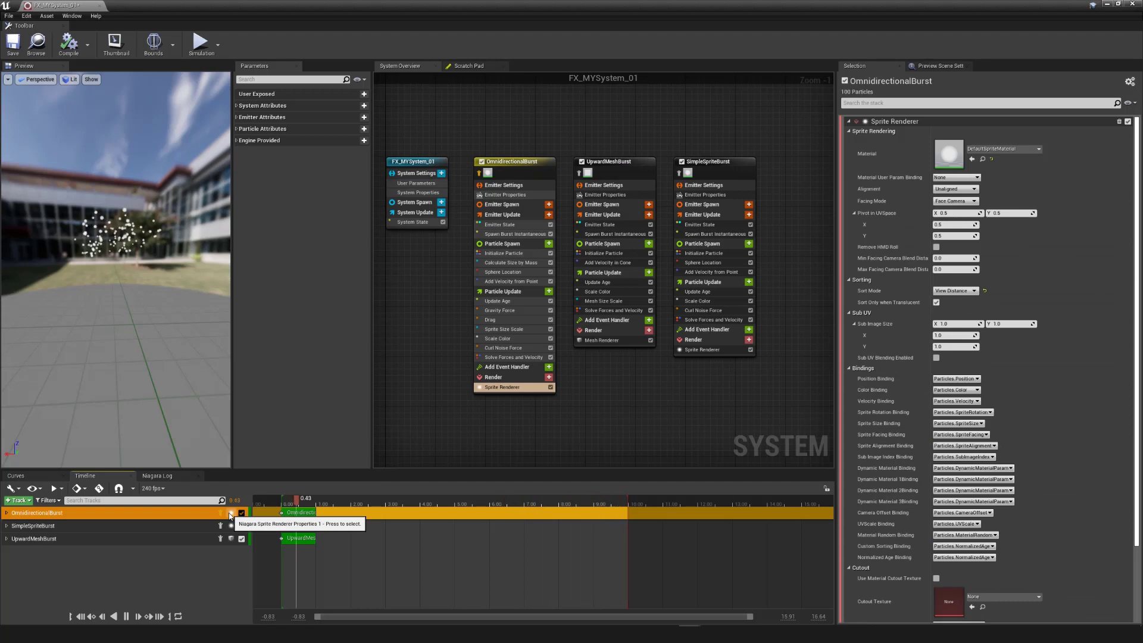
{"action": "left_click", "coordinate": [231, 539]}
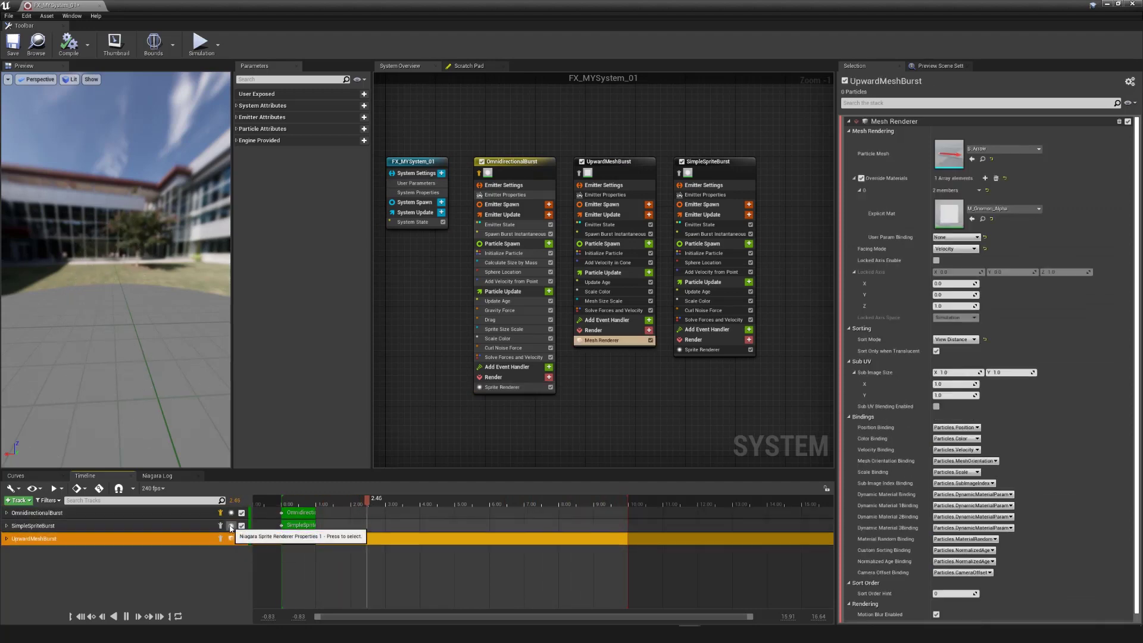
{"action": "left_click", "coordinate": [231, 513]}
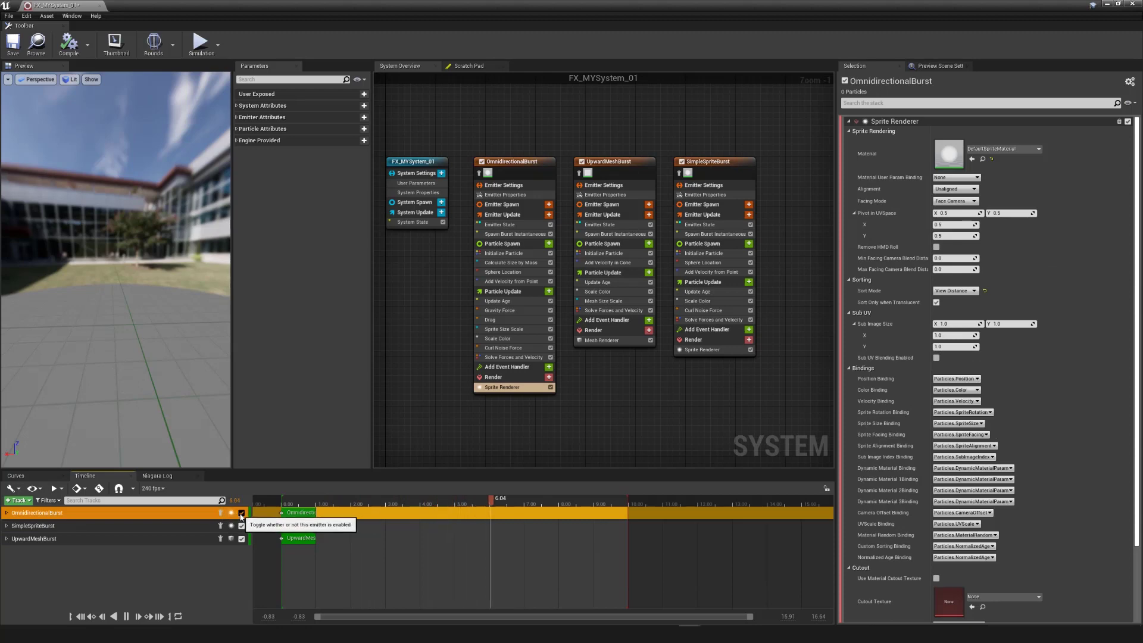
{"action": "left_click", "coordinate": [241, 513]}
{"action": "left_click", "coordinate": [241, 513]}
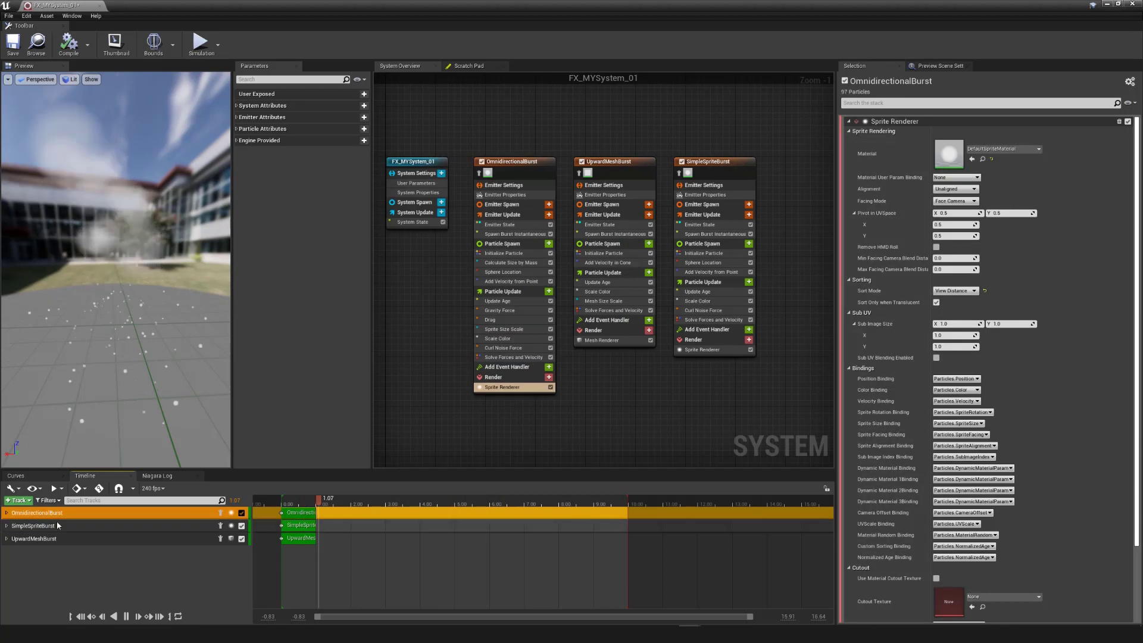
Expand the OmnidirectionalBurst track and set the Spawn Time of its Spawn Burst Instantaneous module to 0.5
{"action": "left_click", "coordinate": [6, 513]}
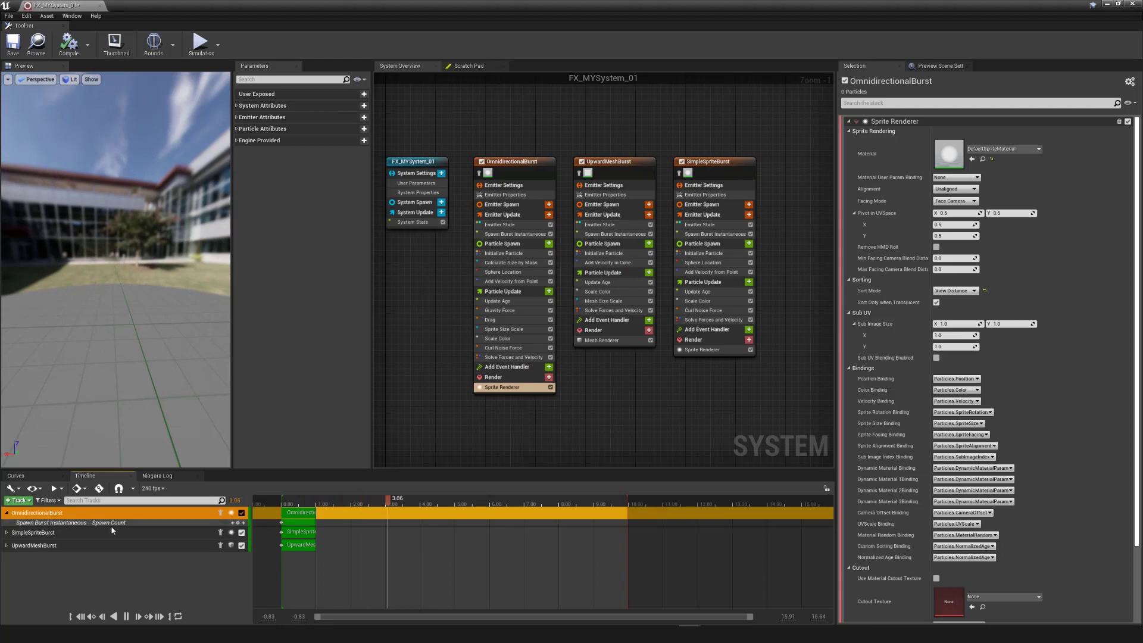
{"action": "left_click", "coordinate": [282, 524]}
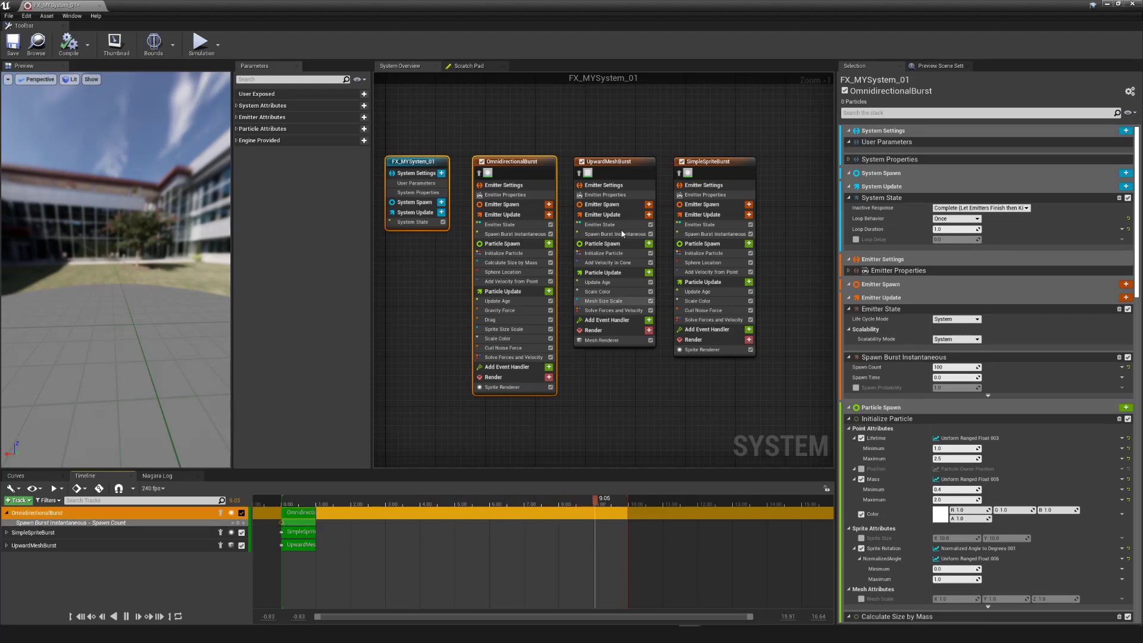
{"action": "left_click", "coordinate": [516, 236]}
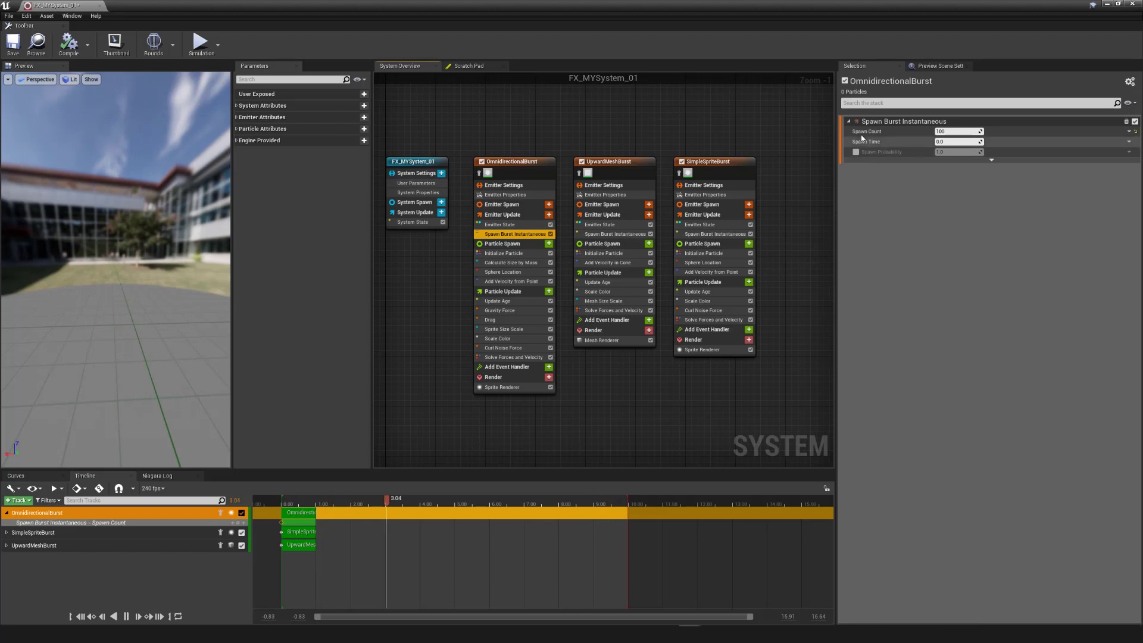
{"action": "left_click", "coordinate": [953, 142]}
{"action": "type", "text": ".5"}
{"action": "key", "text": "Return"}
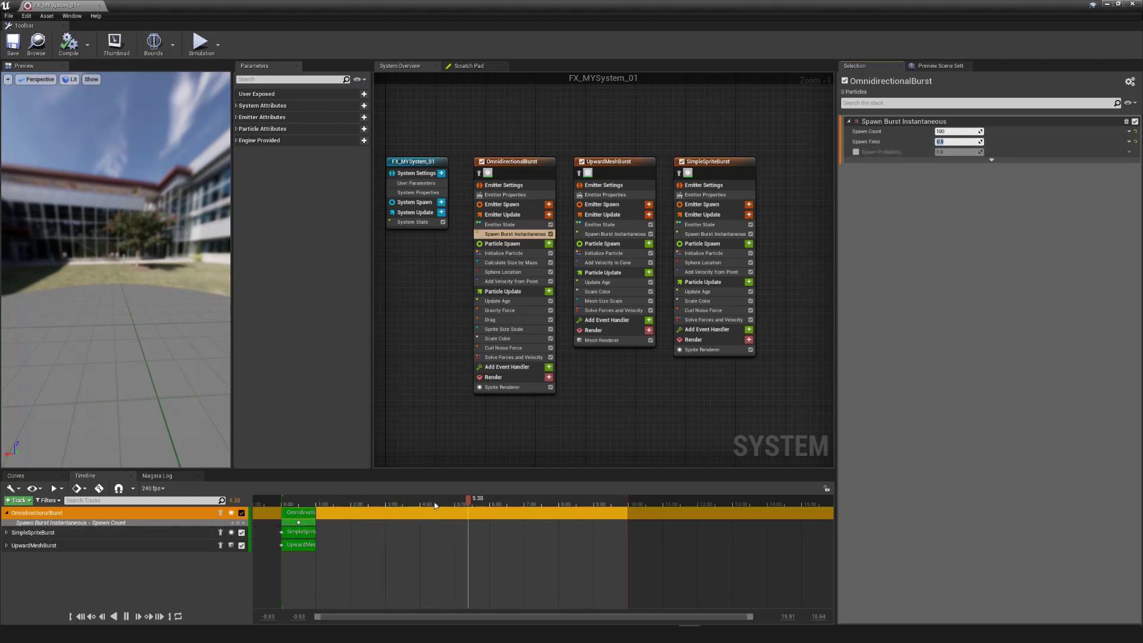
Scrub the timeline back to the start, replay the effect and select OmnidirectionalBurst's Spawn Count key
{"action": "left_click", "coordinate": [351, 506]}
{"action": "left_click_drag", "start_coordinate": [321, 509], "coordinate": [271, 504]}
{"action": "key", "text": "space"}
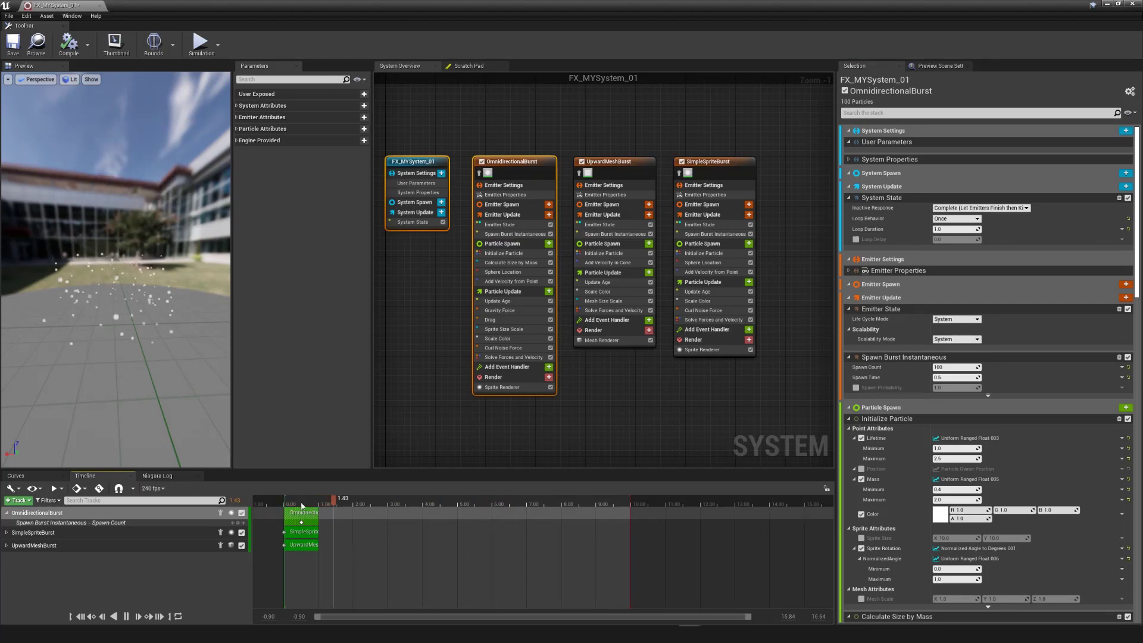
{"action": "left_click", "coordinate": [301, 522]}
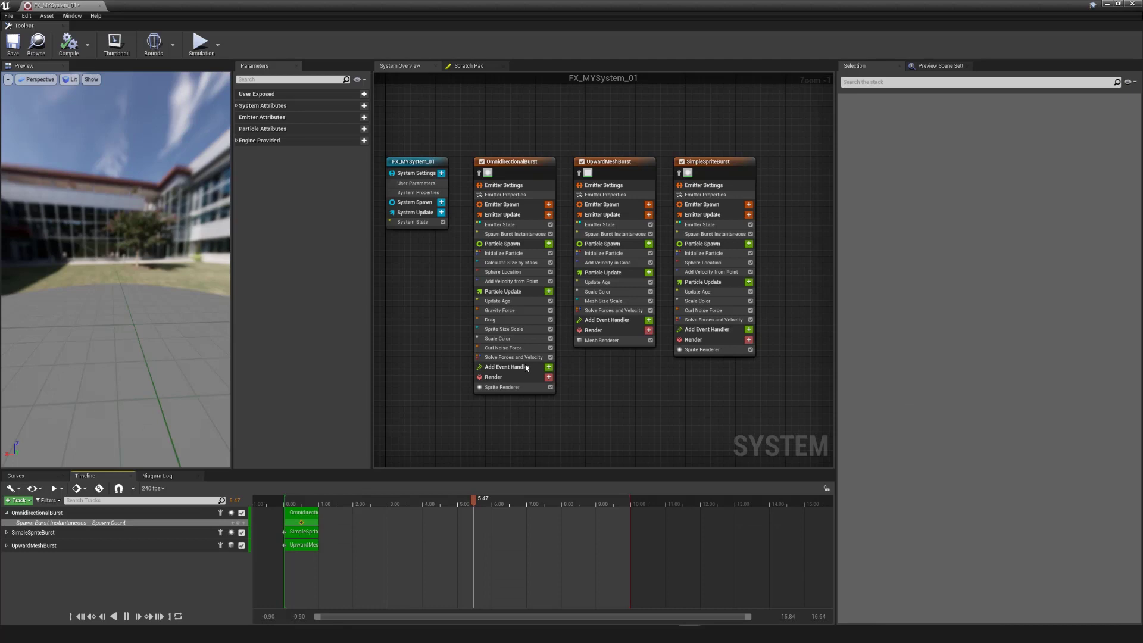
Set the Spawn Time of OmnidirectionalBurst's Spawn Burst Instantaneous module to 0.0
{"action": "left_click", "coordinate": [512, 234]}
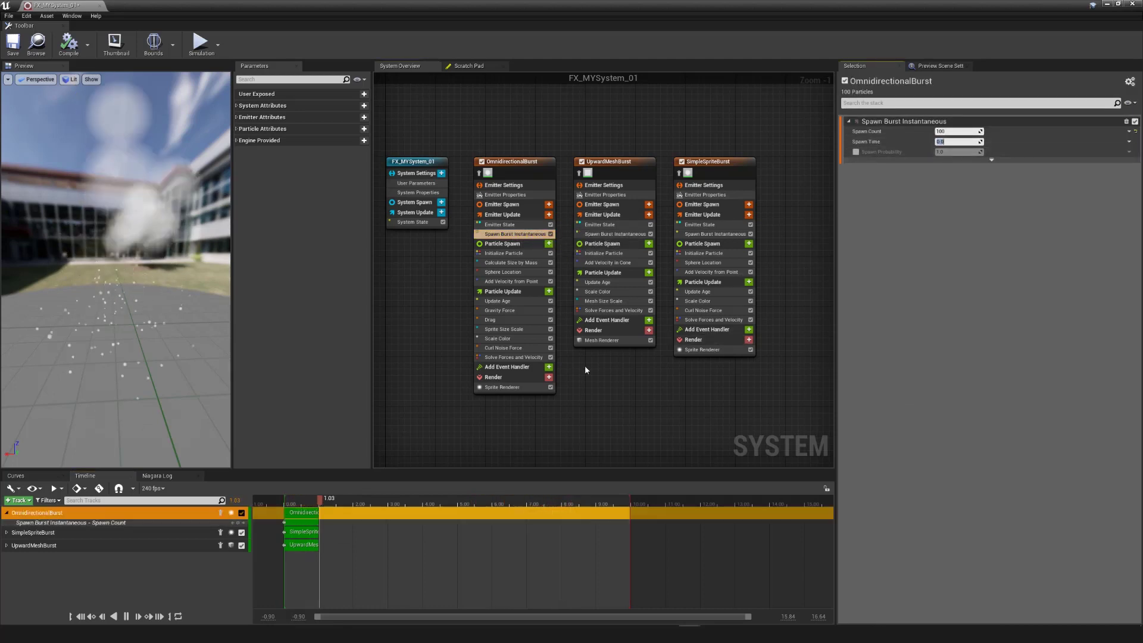
Add a Fountain emitter to the system in the empty graph space beside SimpleSpriteBurst
{"action": "right_click_drag", "start_coordinate": [788, 240], "coordinate": [666, 228]}
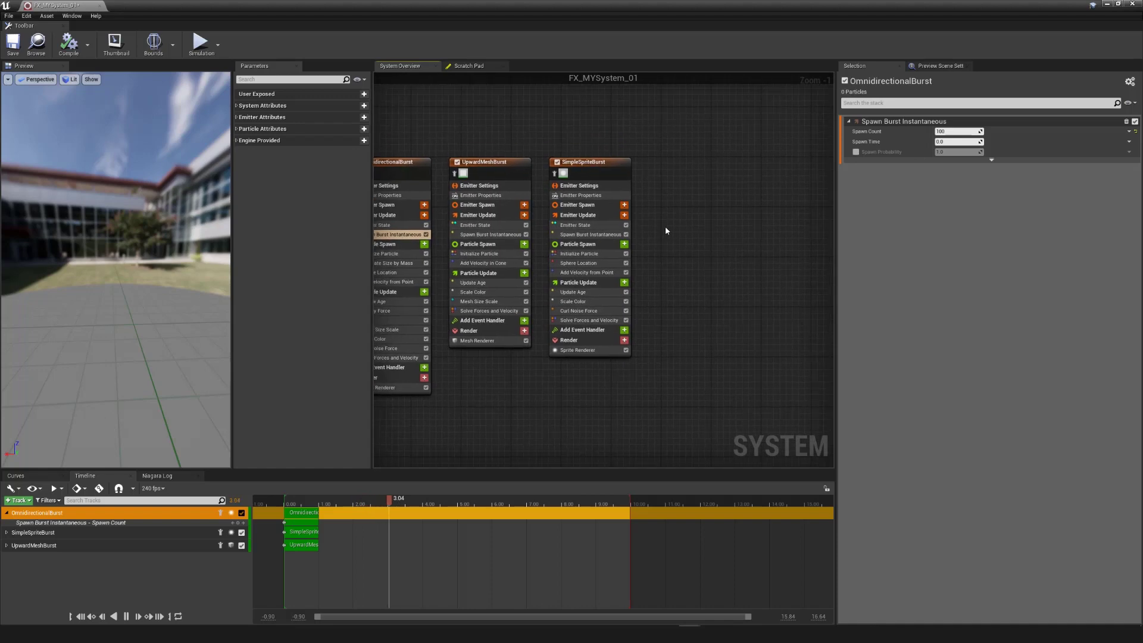
{"action": "right_click", "coordinate": [666, 210]}
{"action": "mouse_move", "coordinate": [688, 220]}
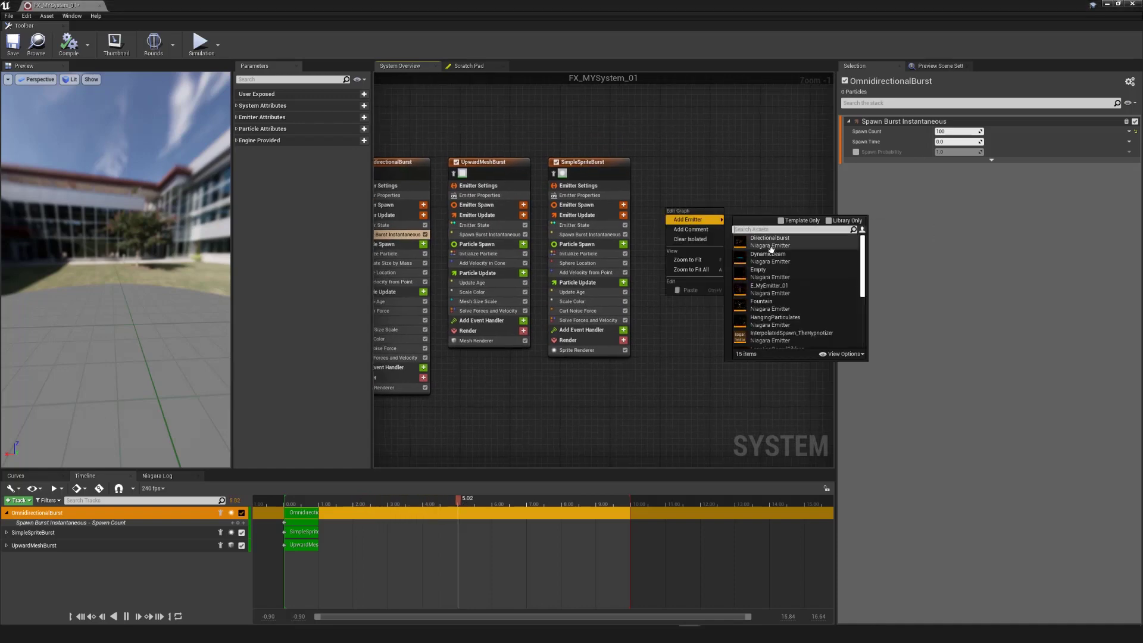
{"action": "left_click", "coordinate": [773, 303]}
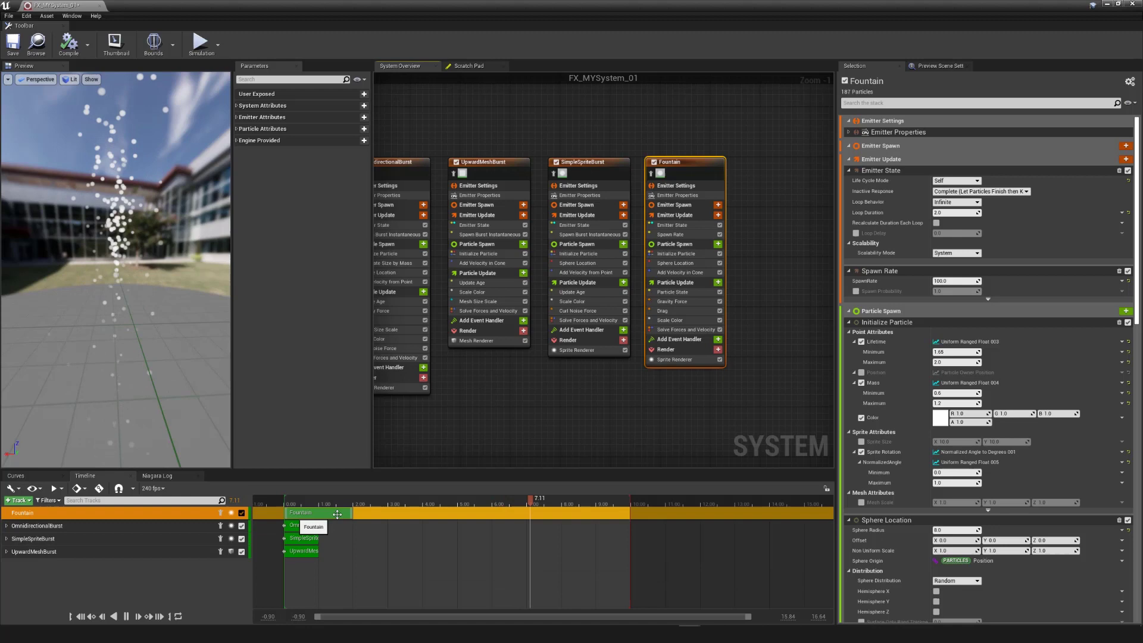
Set the Loop Duration in Fountain's Emitter State module to 5 and restore it to 2.0
{"action": "left_click", "coordinate": [692, 226]}
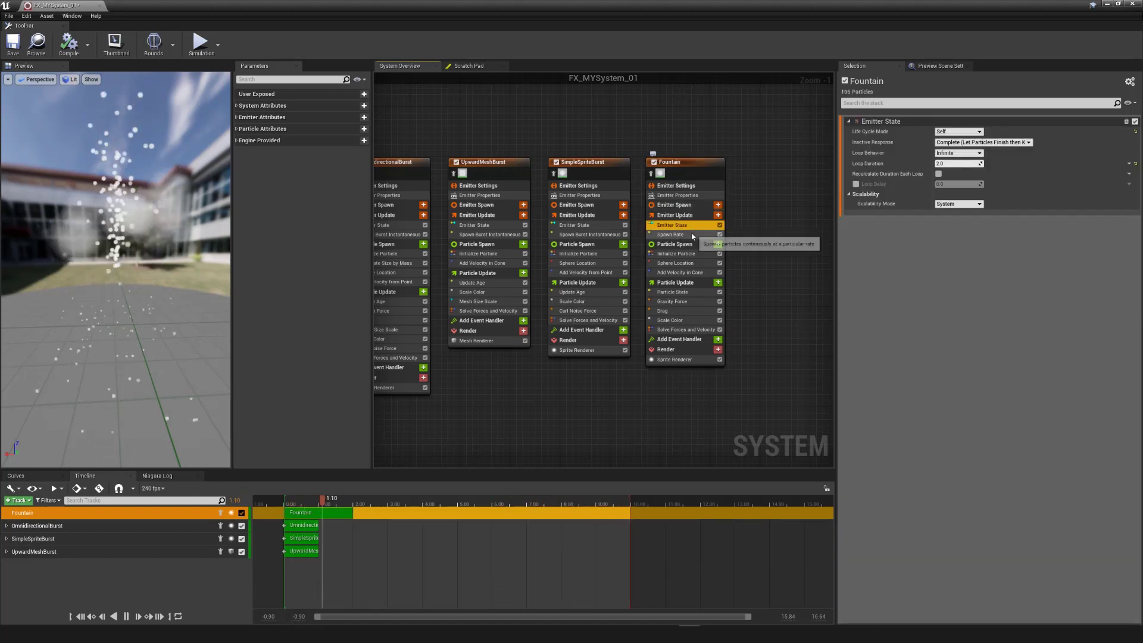
{"action": "left_click", "coordinate": [950, 162]}
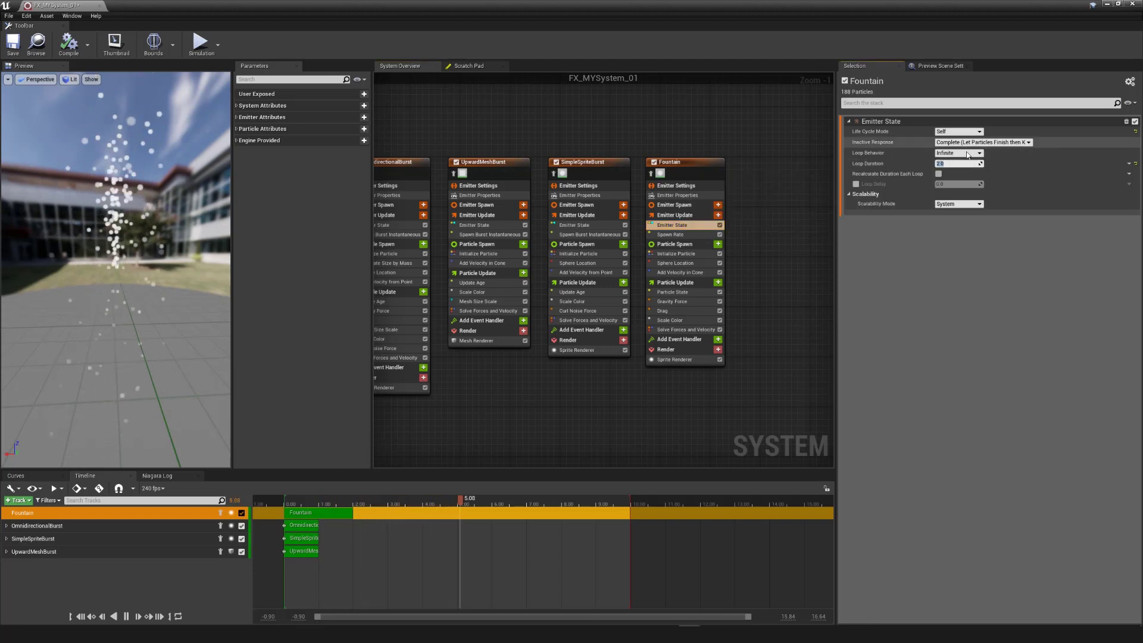
{"action": "type", "text": "5"}
{"action": "key", "text": "Return"}
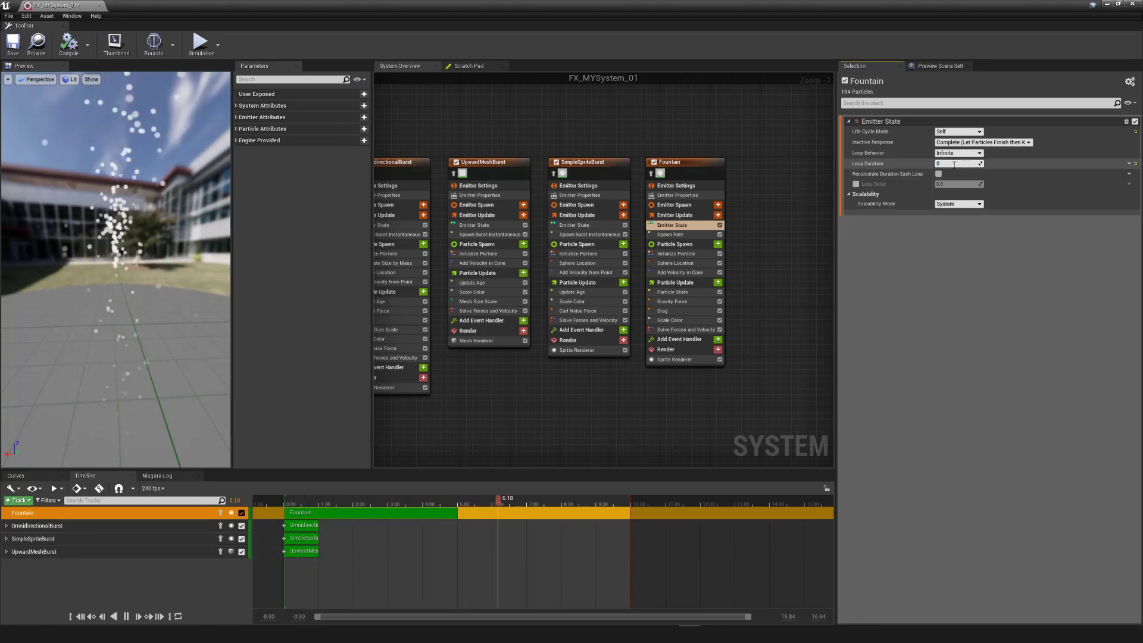
{"action": "key", "text": "Return"}
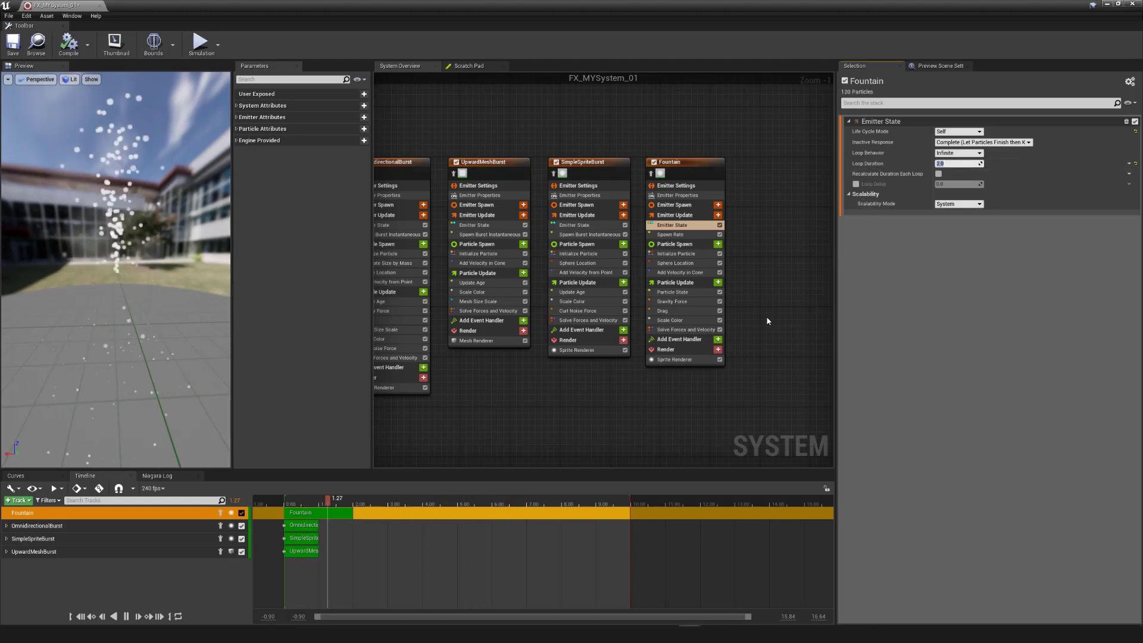
Delete the Fountain emitter from the system
{"action": "left_click", "coordinate": [689, 162]}
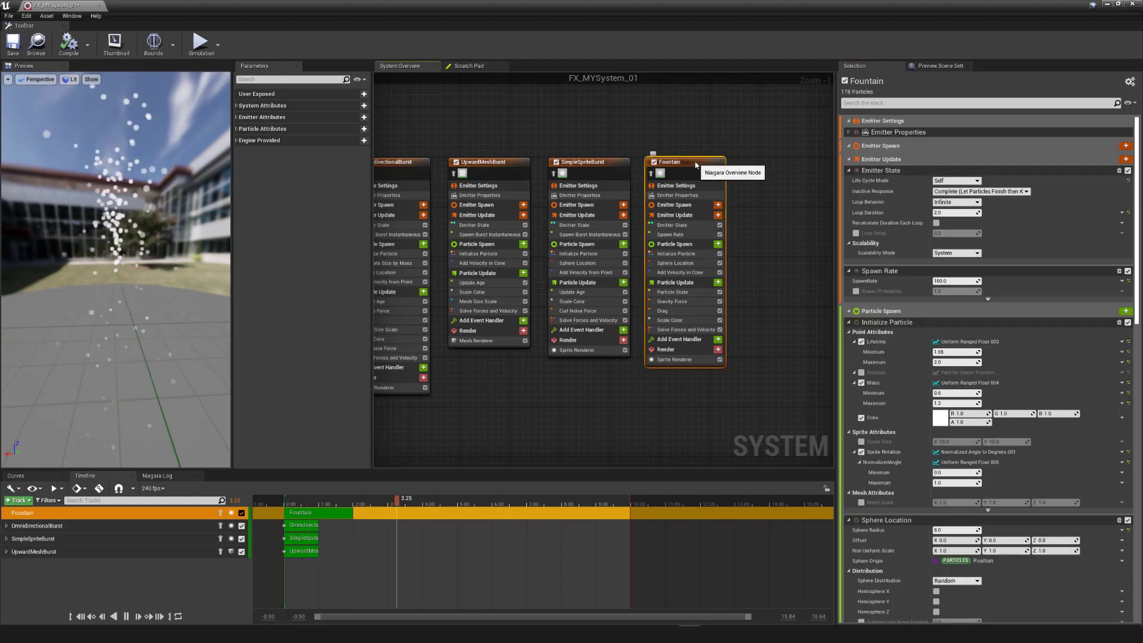
{"action": "key", "text": "Delete"}
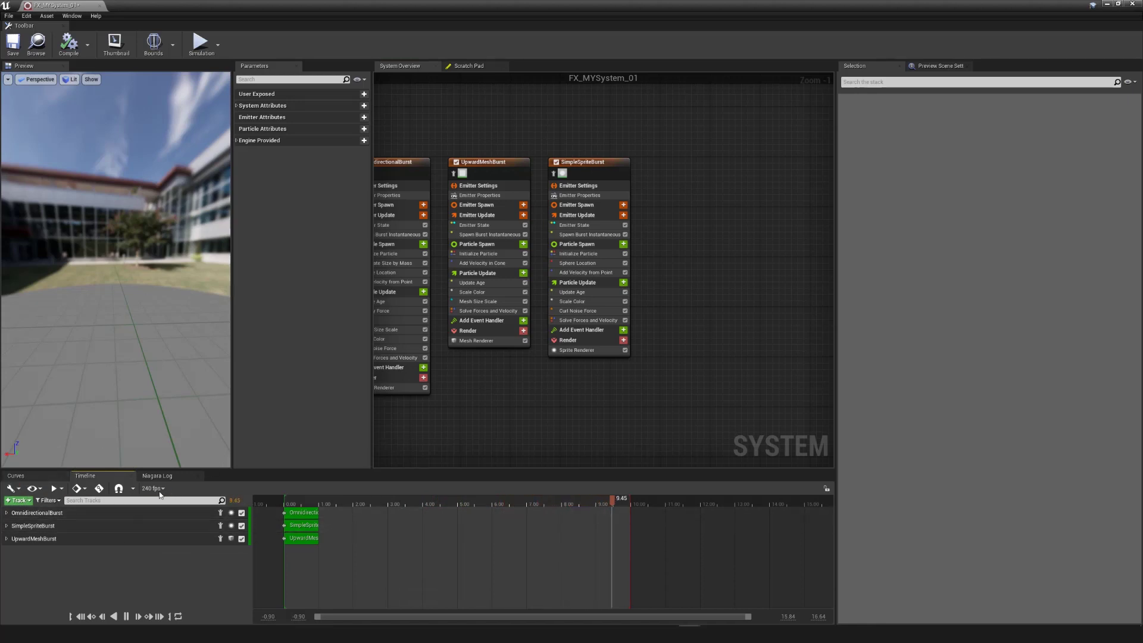
Set the end of the timeline's playback range at about 2.54 and refine it to 2.50
{"action": "right_click", "coordinate": [374, 500]}
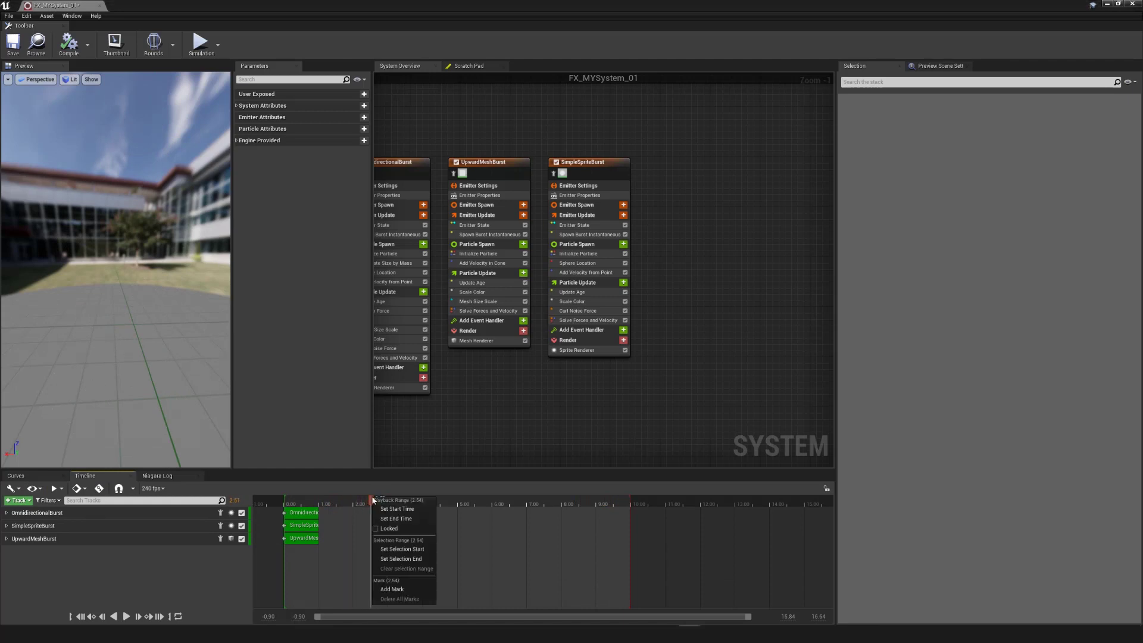
{"action": "left_click", "coordinate": [394, 519]}
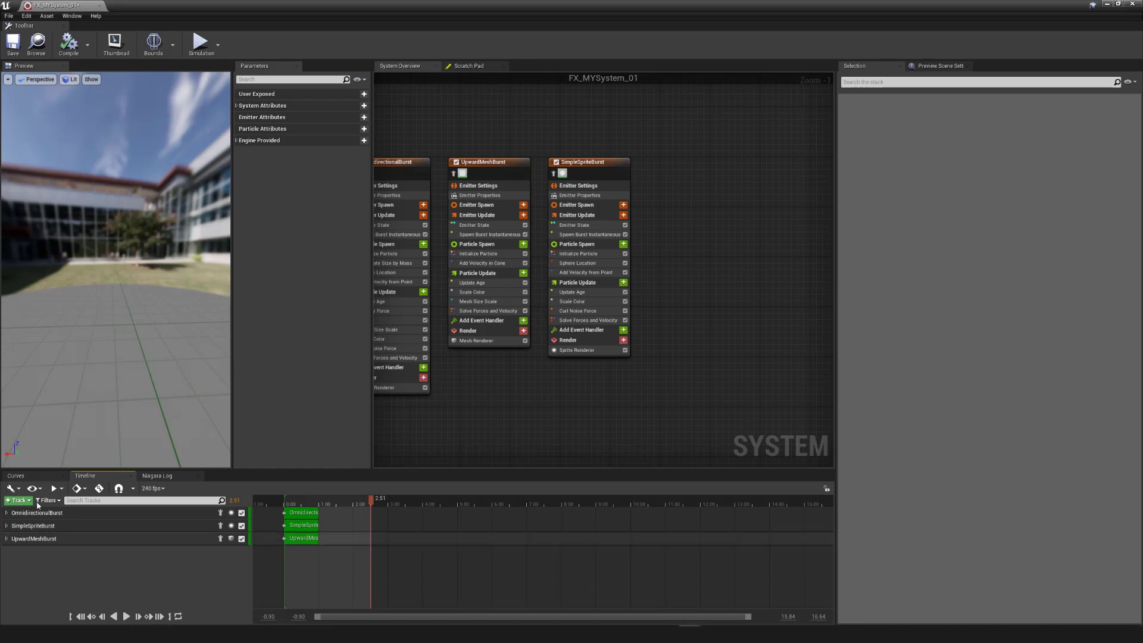
{"action": "left_click", "coordinate": [99, 488]}
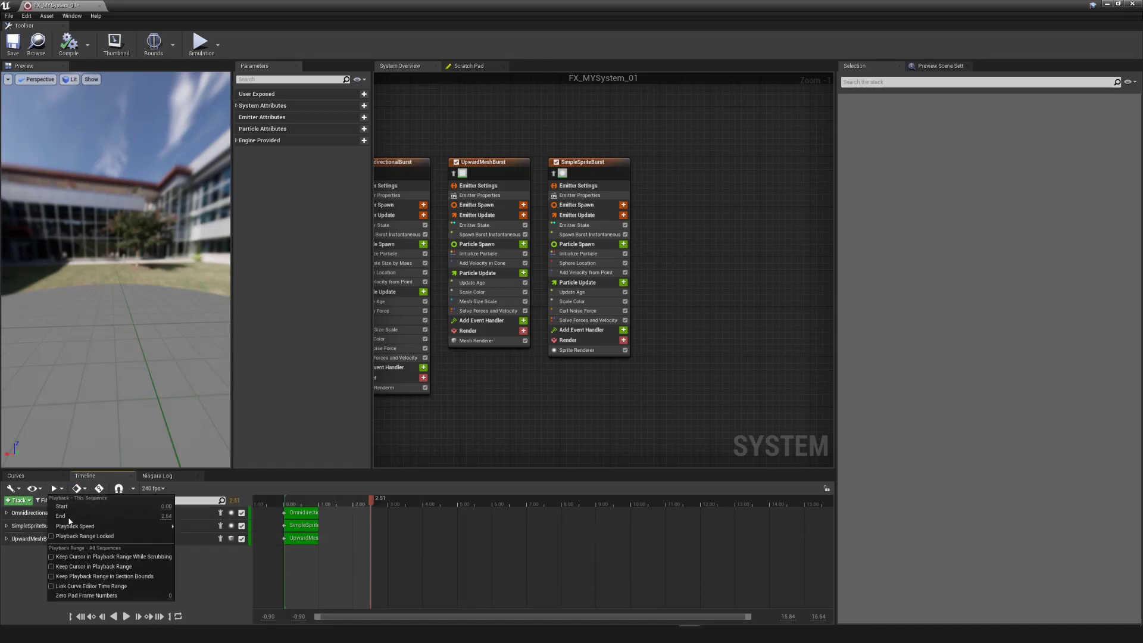
{"action": "left_click_drag", "start_coordinate": [168, 517], "coordinate": [162, 518]}
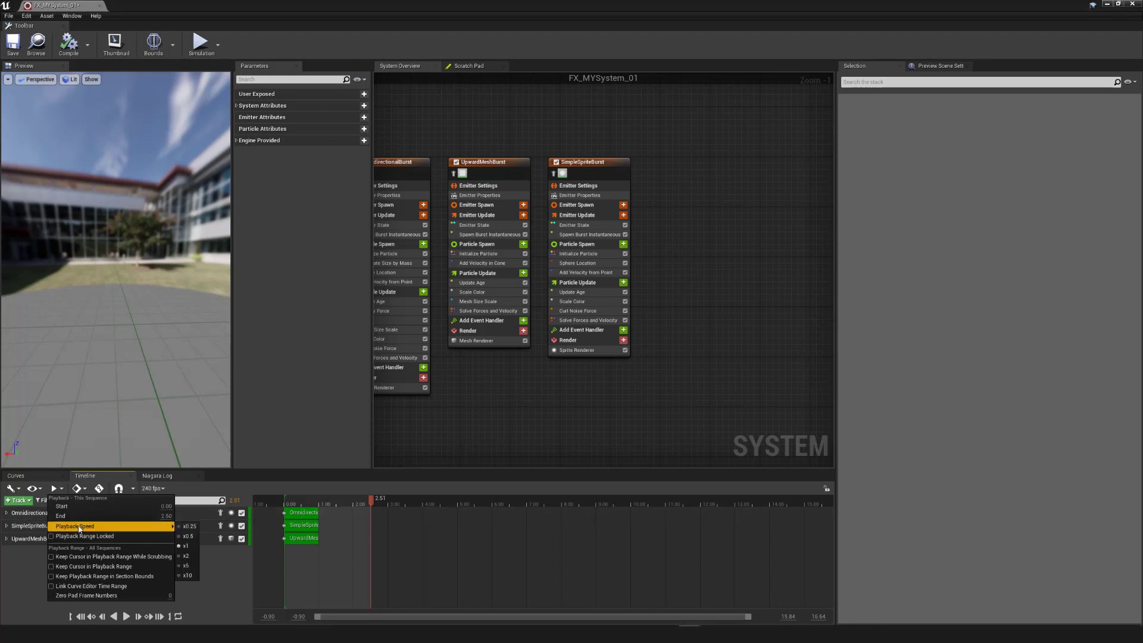
Play the effect at x0.25 playback speed and return the speed to x1
{"action": "left_click", "coordinate": [185, 526]}
{"action": "left_click", "coordinate": [123, 617]}
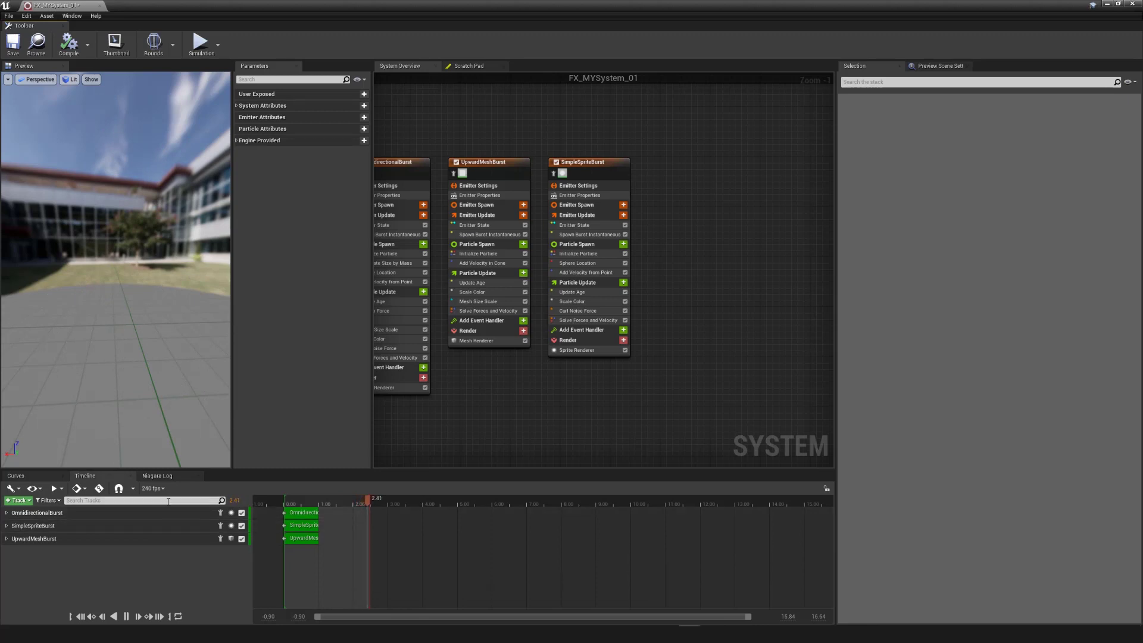
{"action": "left_click", "coordinate": [84, 491]}
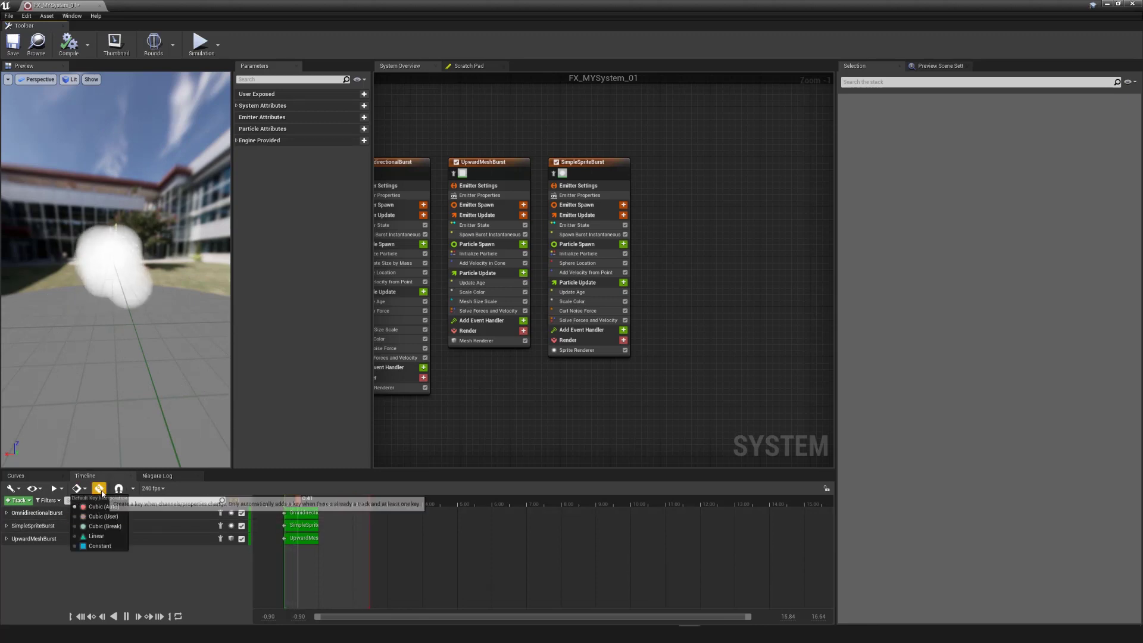
{"action": "left_click", "coordinate": [52, 491]}
{"action": "mouse_move", "coordinate": [119, 527]}
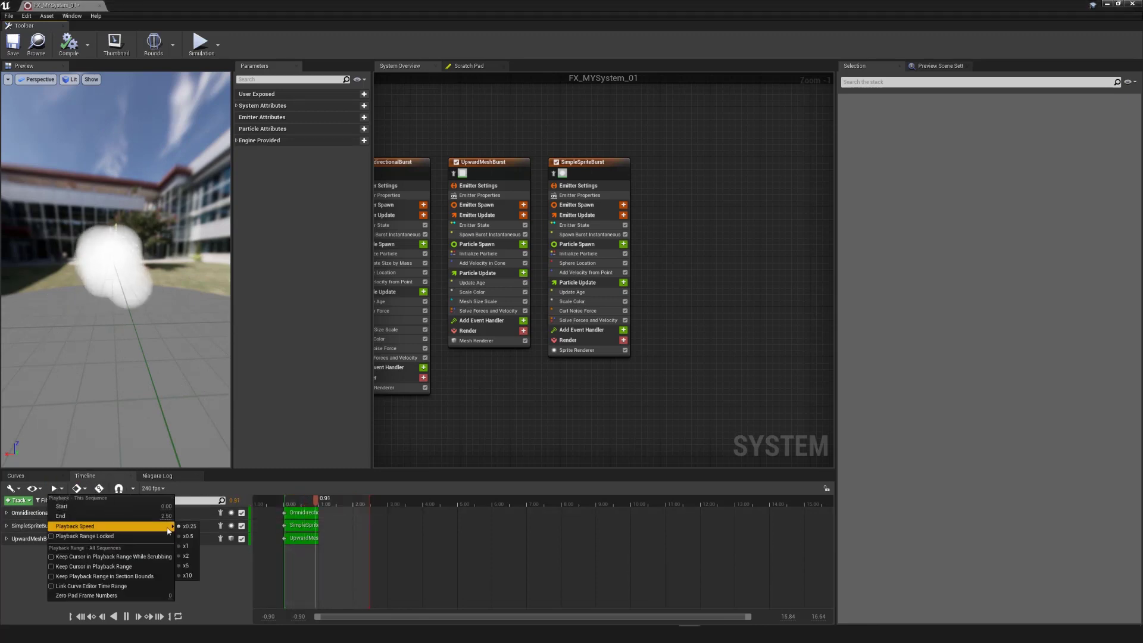
{"action": "left_click", "coordinate": [187, 548]}
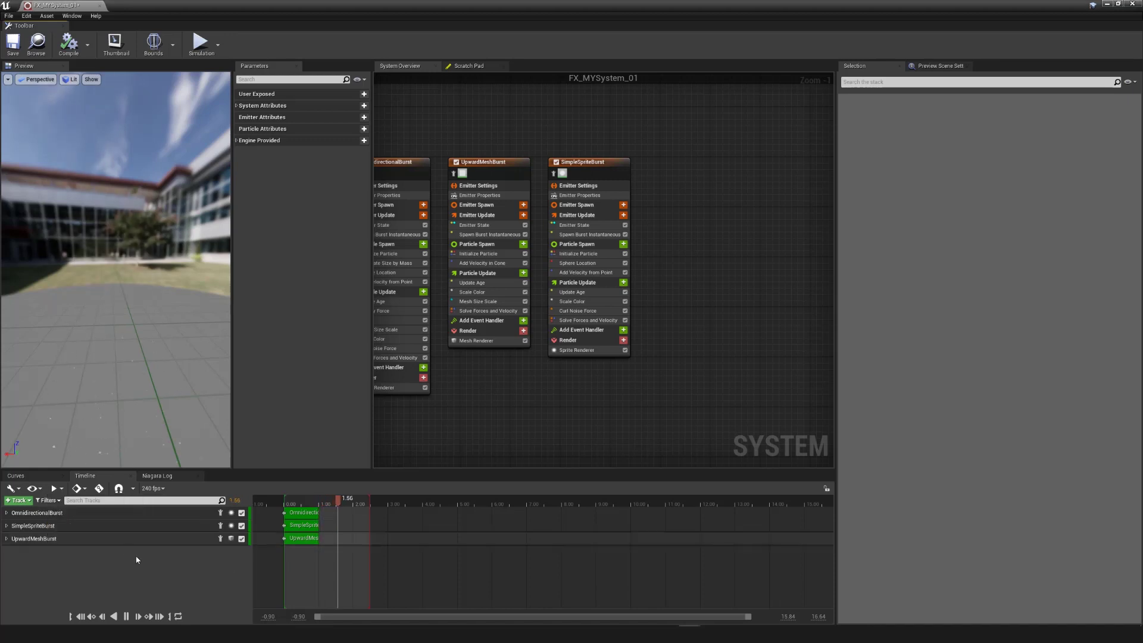
Examine the timeline's playback range, sequence action, view and default key interpolation options
{"action": "left_click", "coordinate": [52, 489]}
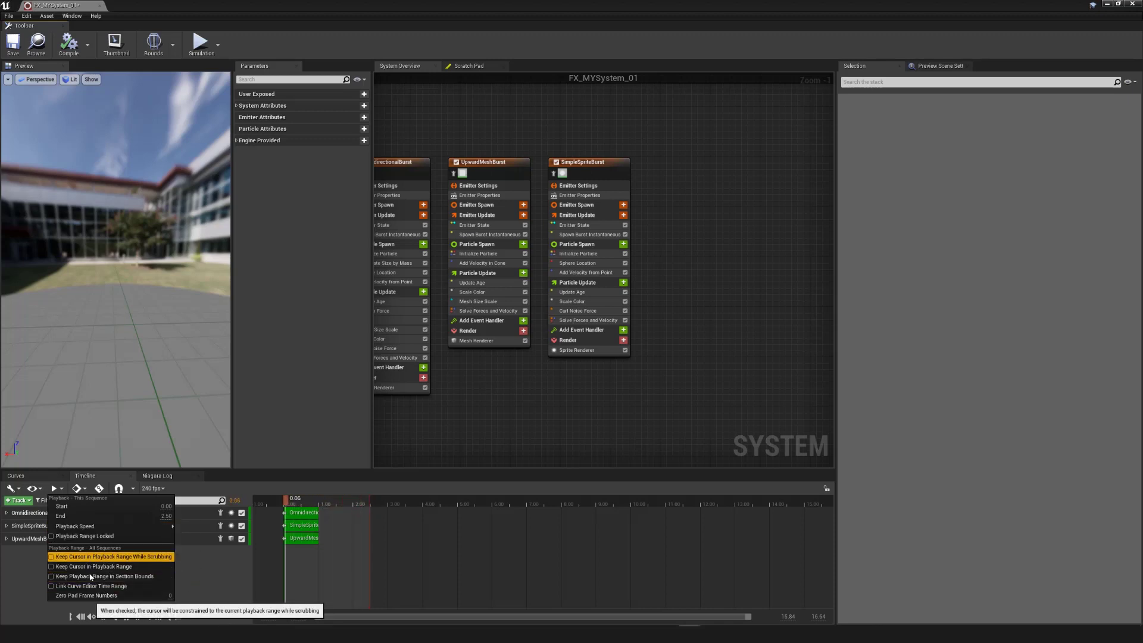
{"action": "left_click", "coordinate": [222, 580]}
{"action": "left_click", "coordinate": [10, 489]}
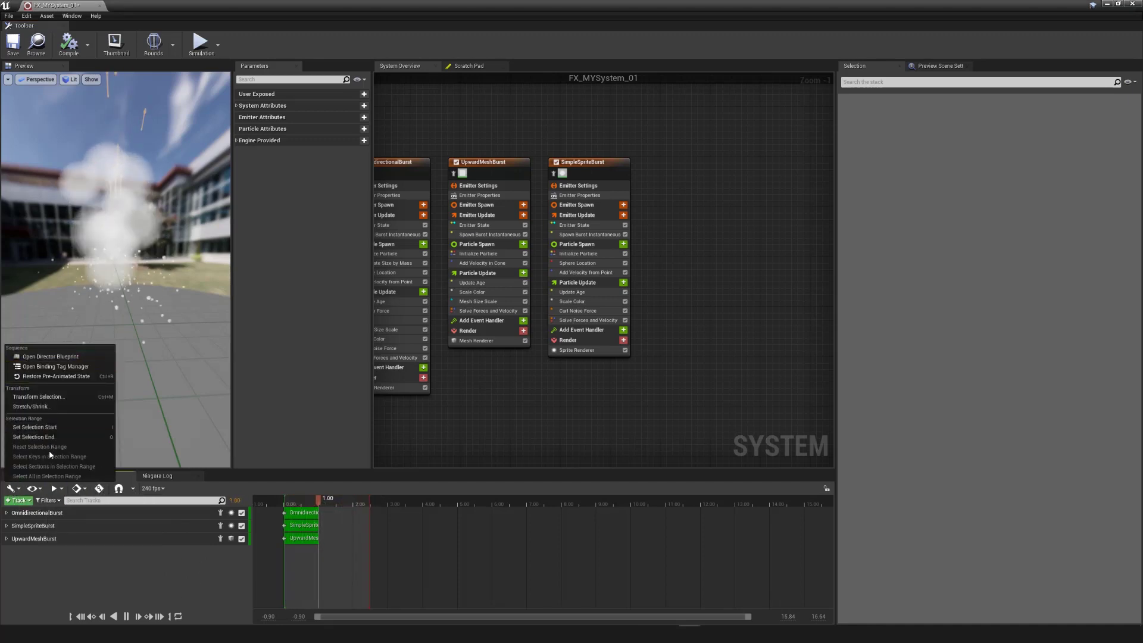
{"action": "left_click", "coordinate": [34, 488]}
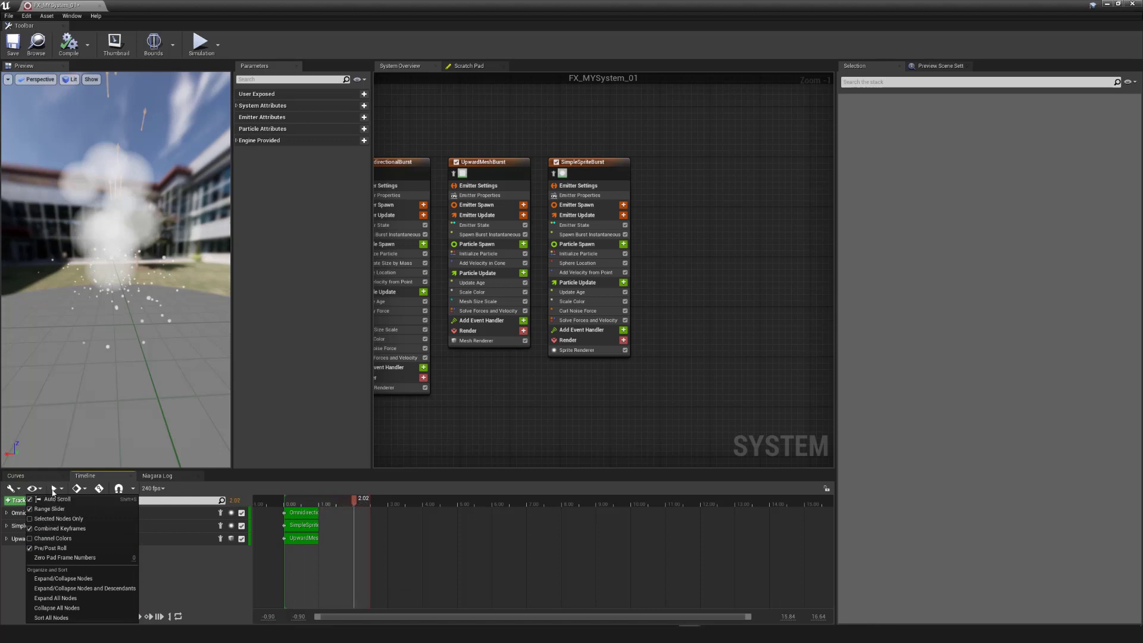
{"action": "left_click", "coordinate": [53, 489]}
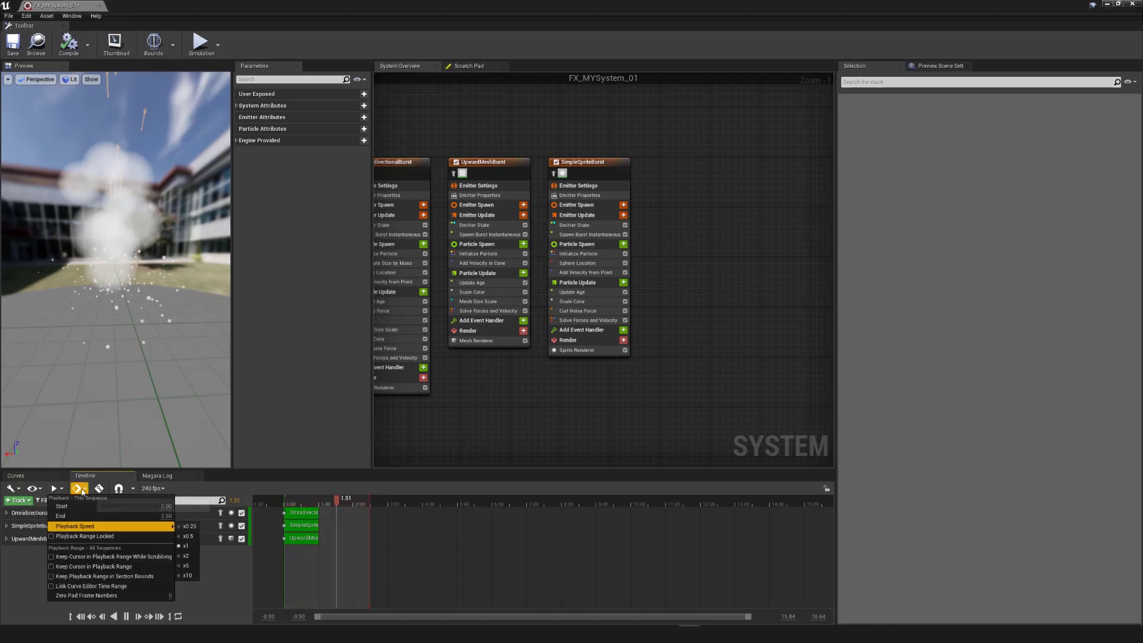
{"action": "left_click", "coordinate": [80, 491]}
{"action": "left_click", "coordinate": [77, 490]}
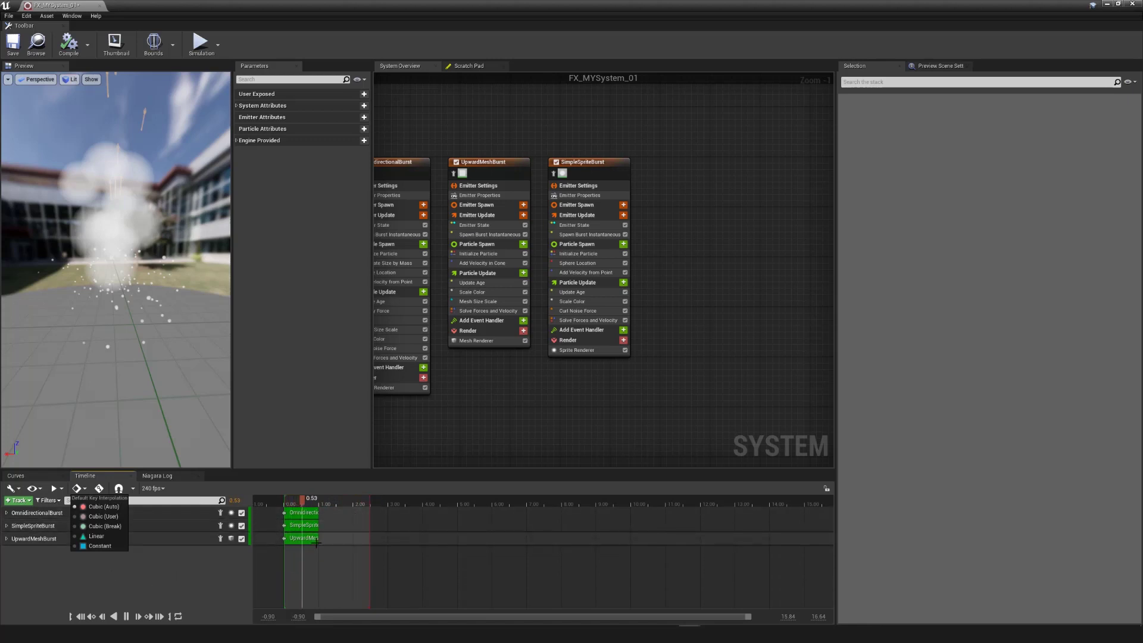
{"action": "left_click", "coordinate": [151, 587]}
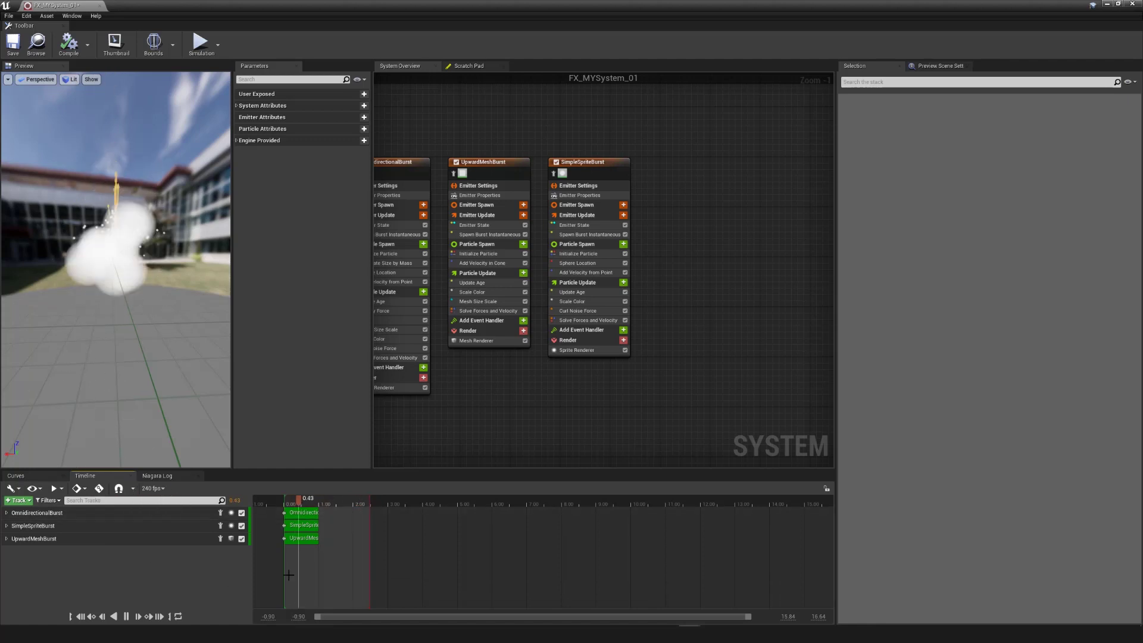
Open the section properties of OmnidirectionalBurst in the timeline and switch Is Active off and on again
{"action": "right_click", "coordinate": [303, 514]}
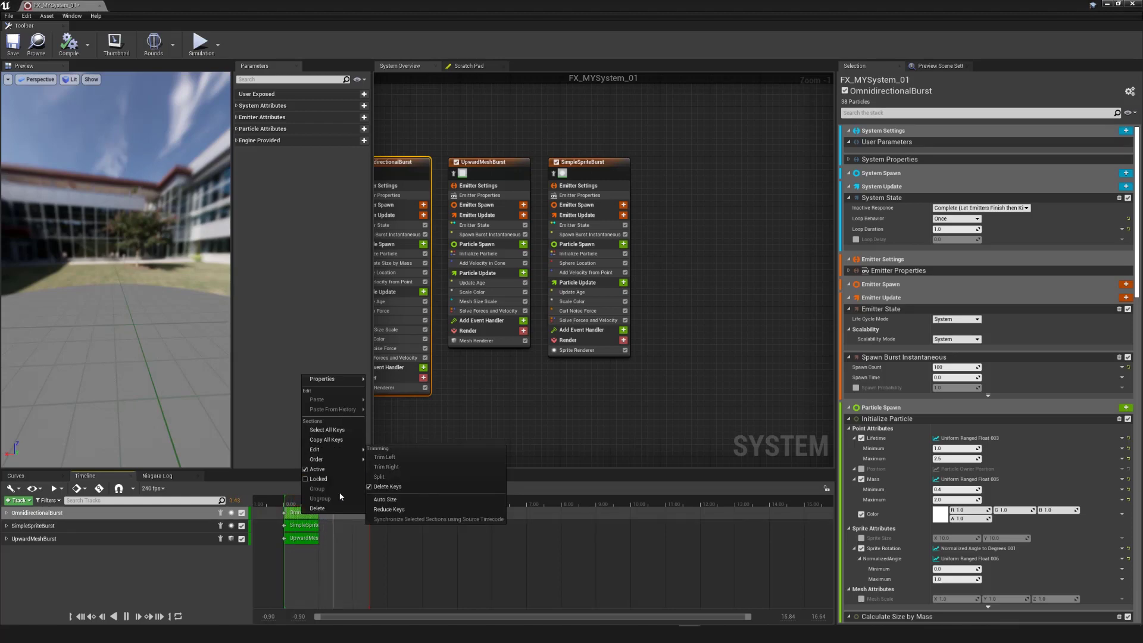
{"action": "mouse_move", "coordinate": [333, 379]}
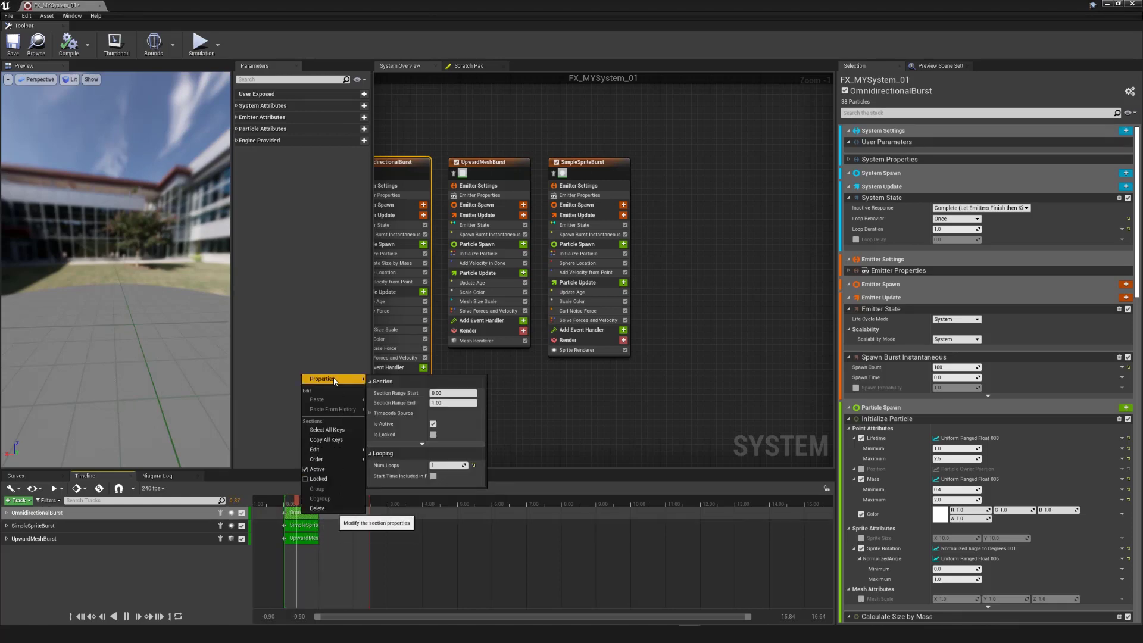
{"action": "left_click", "coordinate": [434, 424]}
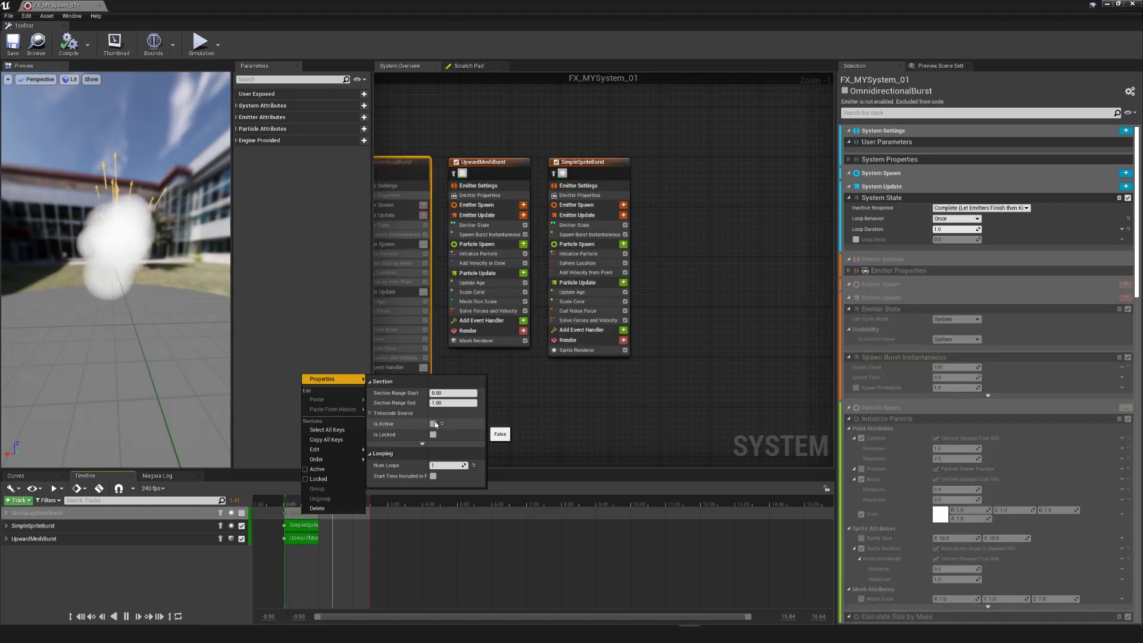
{"action": "left_click", "coordinate": [433, 424]}
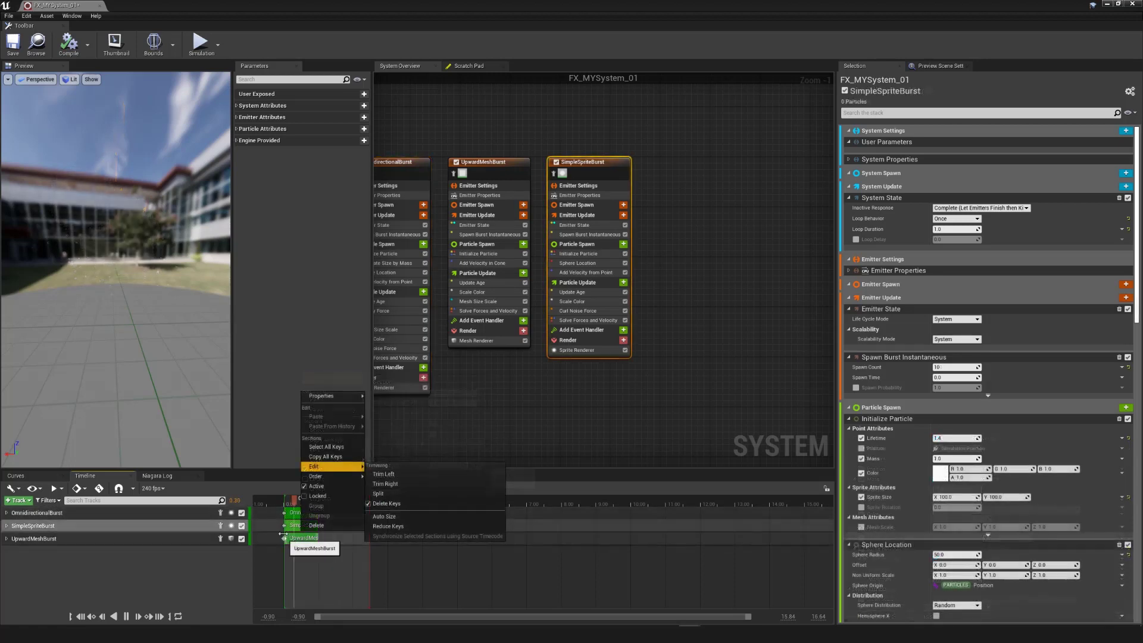
Examine the editing options of the key at the start of the OmnidirectionalBurst track
{"action": "left_click", "coordinate": [284, 512]}
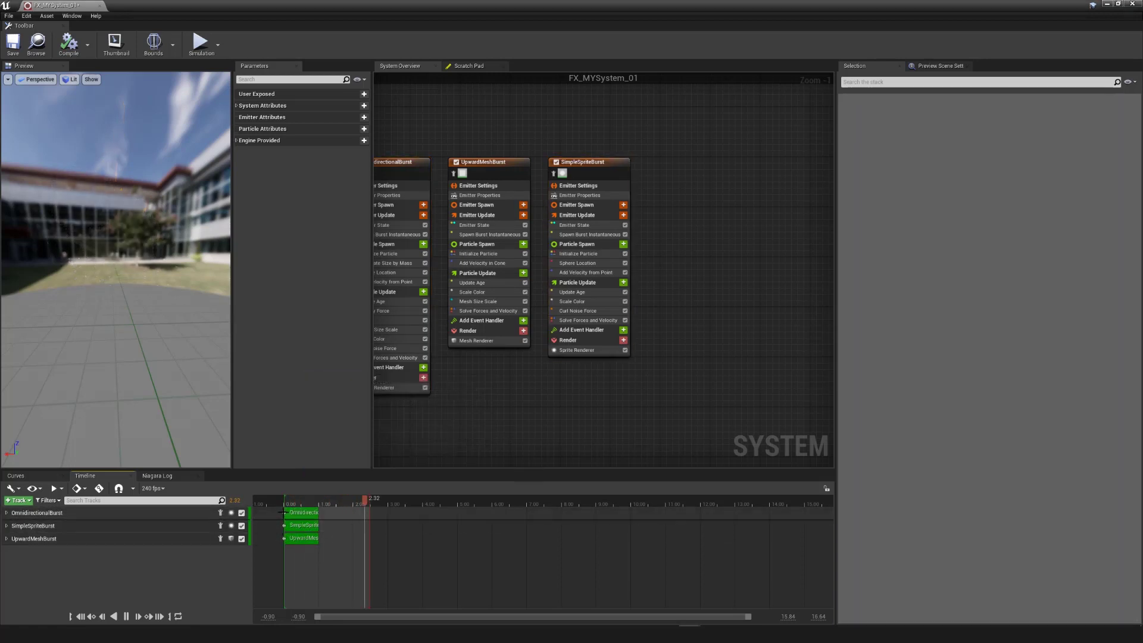
{"action": "right_click", "coordinate": [285, 513]}
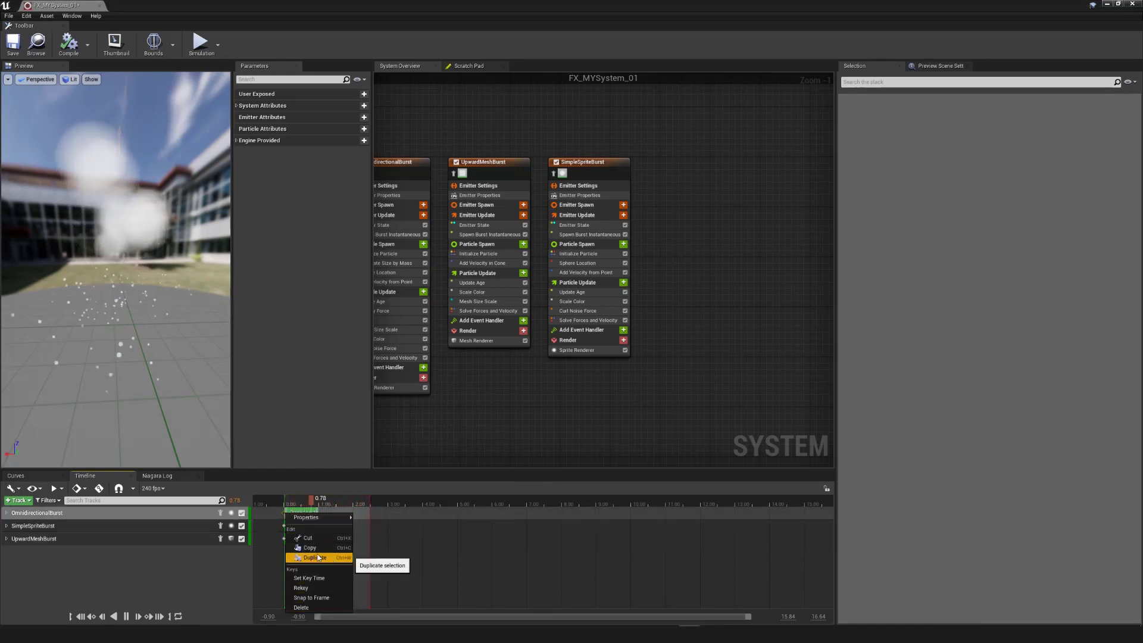
{"action": "left_click", "coordinate": [207, 589]}
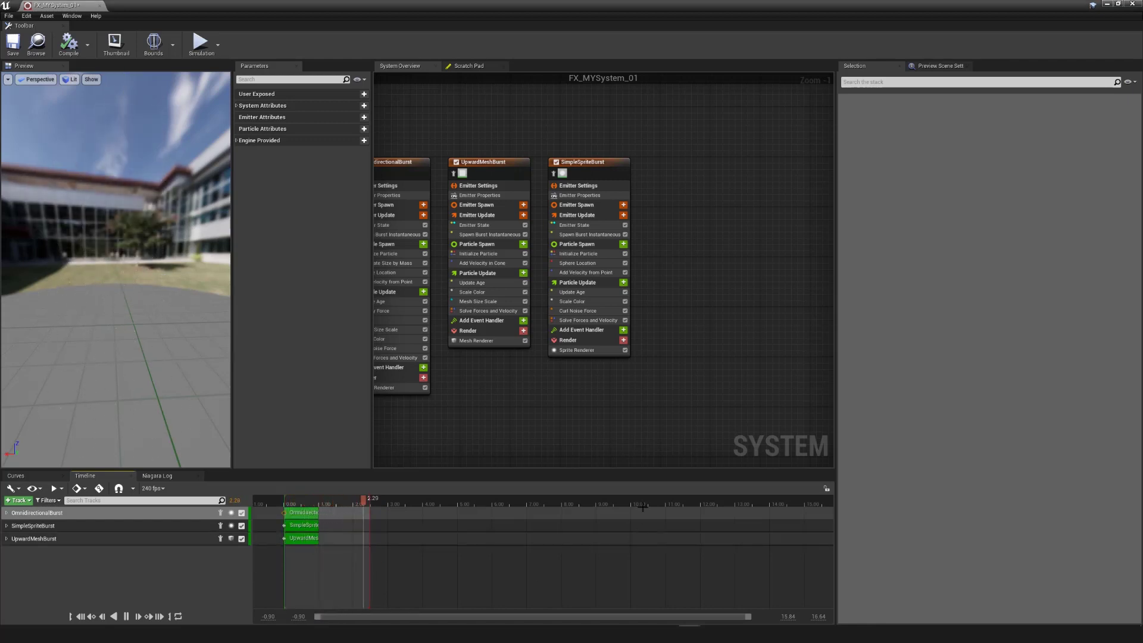